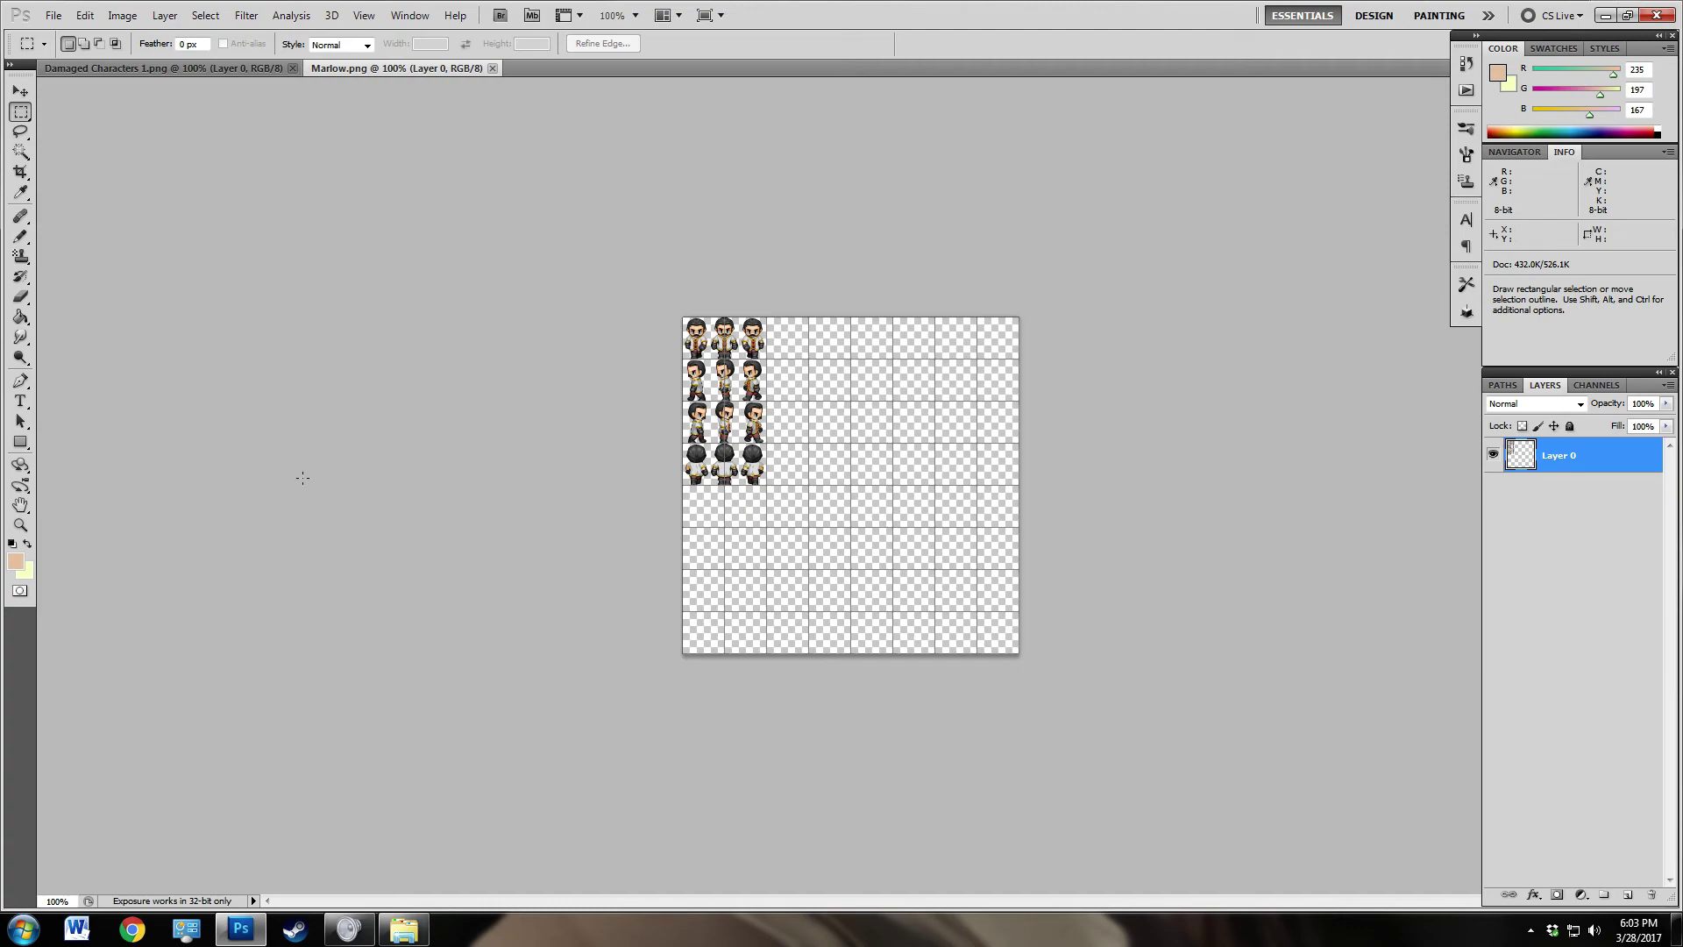
Step: Zoom the Marlow sheet to 200% and try a rectangular selection around a middle sprite
{"action": "left_click", "coordinate": [20, 524]}
{"action": "left_click", "coordinate": [676, 451]}
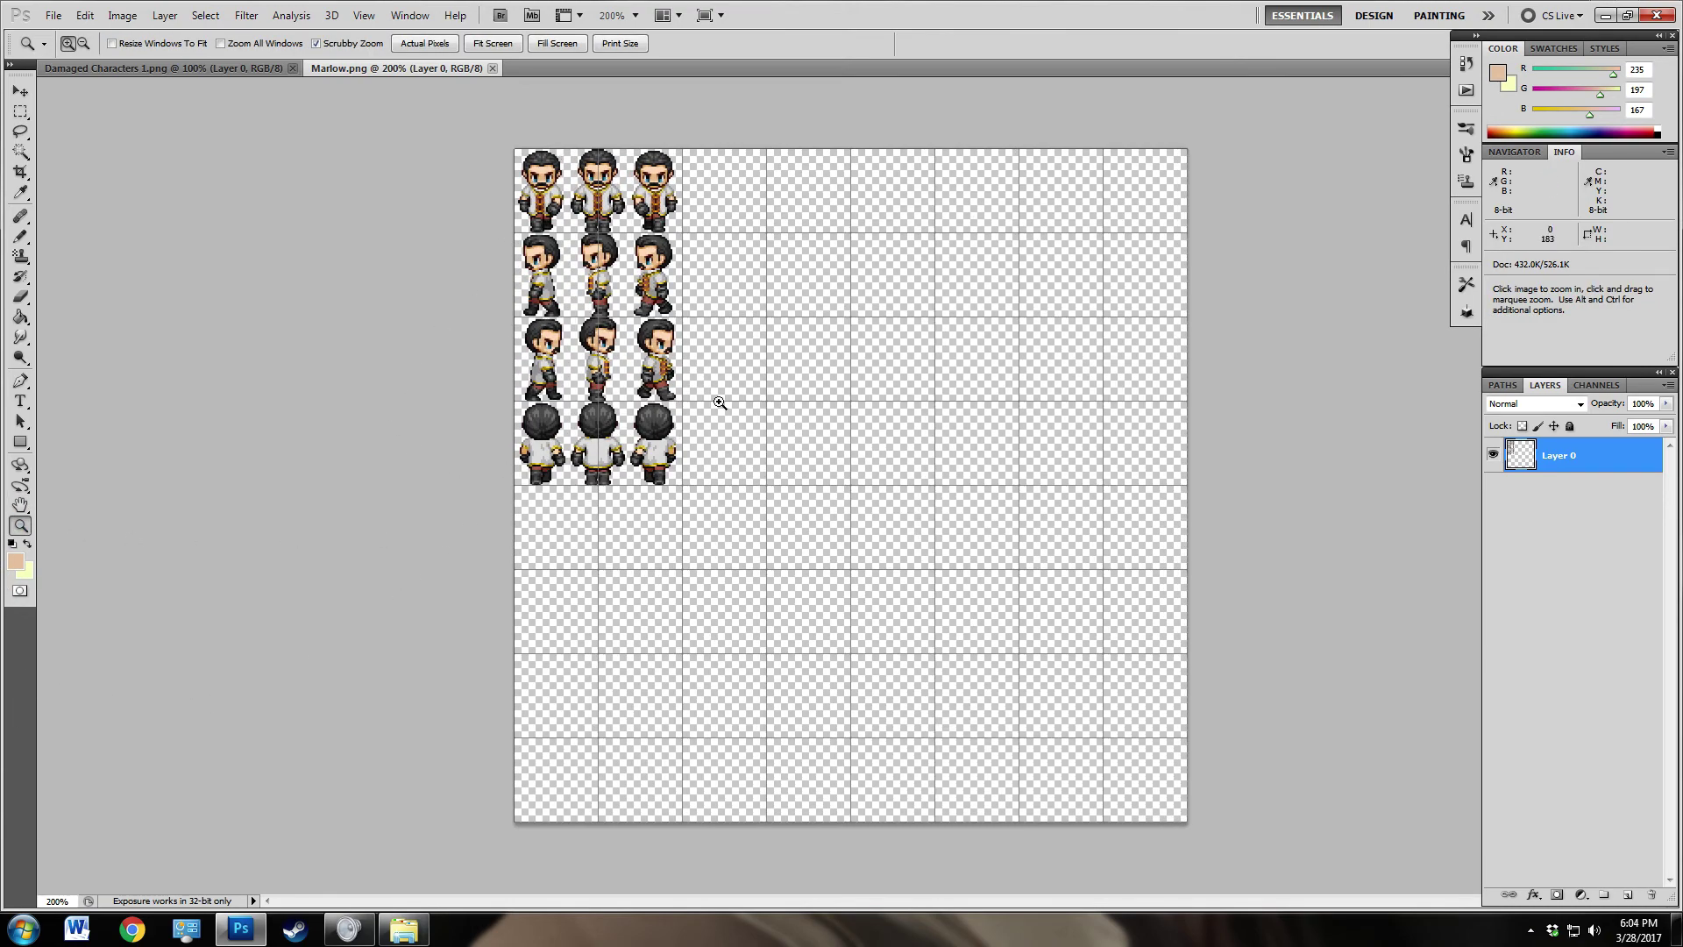
{"action": "left_click", "coordinate": [20, 111]}
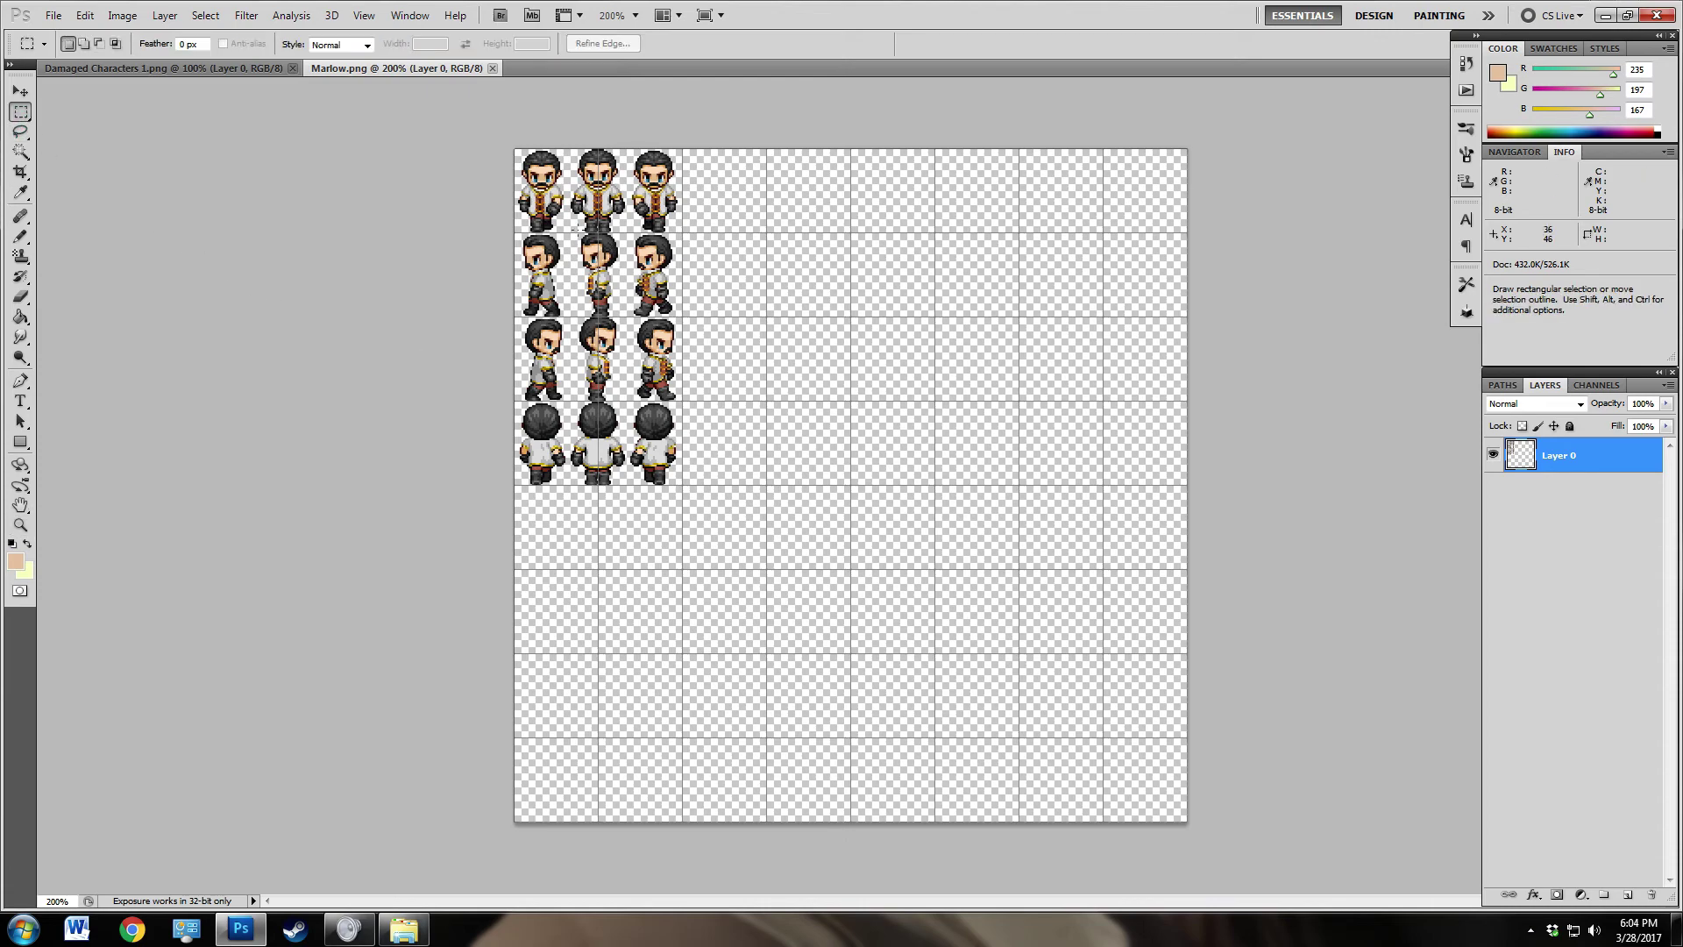
{"action": "left_click_drag", "start_coordinate": [575, 231], "coordinate": [628, 317]}
{"action": "left_click", "coordinate": [629, 318]}
Step: Turn on View > Snap, then select and copy the middle sprite in row 2
{"action": "left_click", "coordinate": [364, 15]}
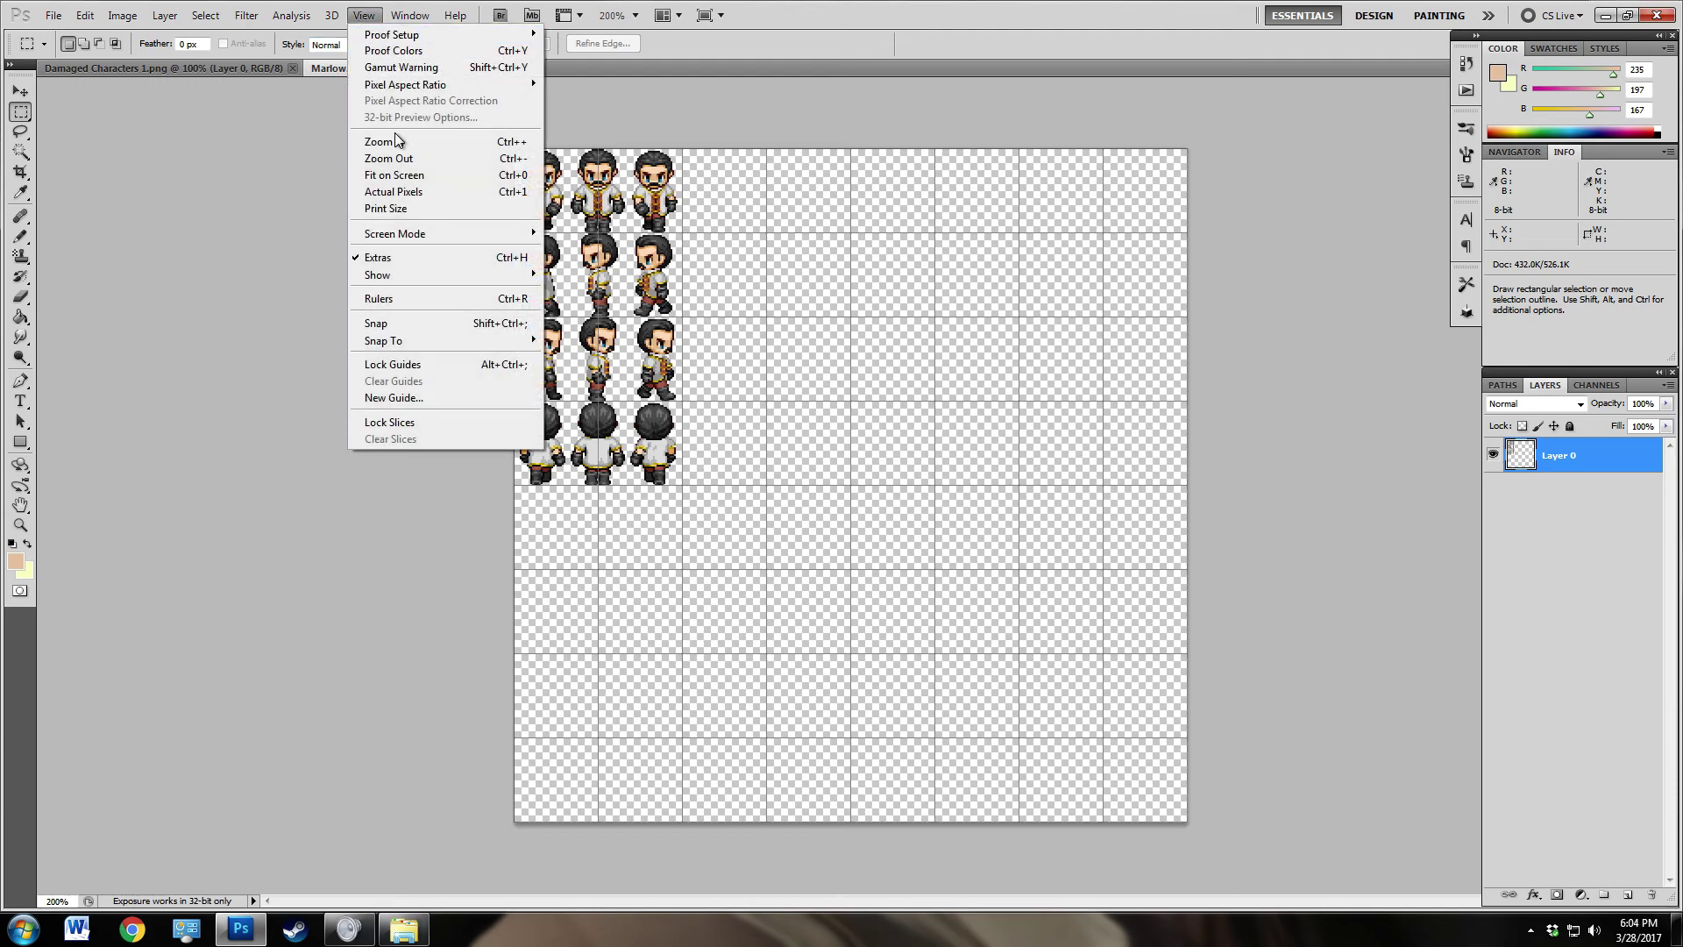
{"action": "left_click", "coordinate": [405, 322]}
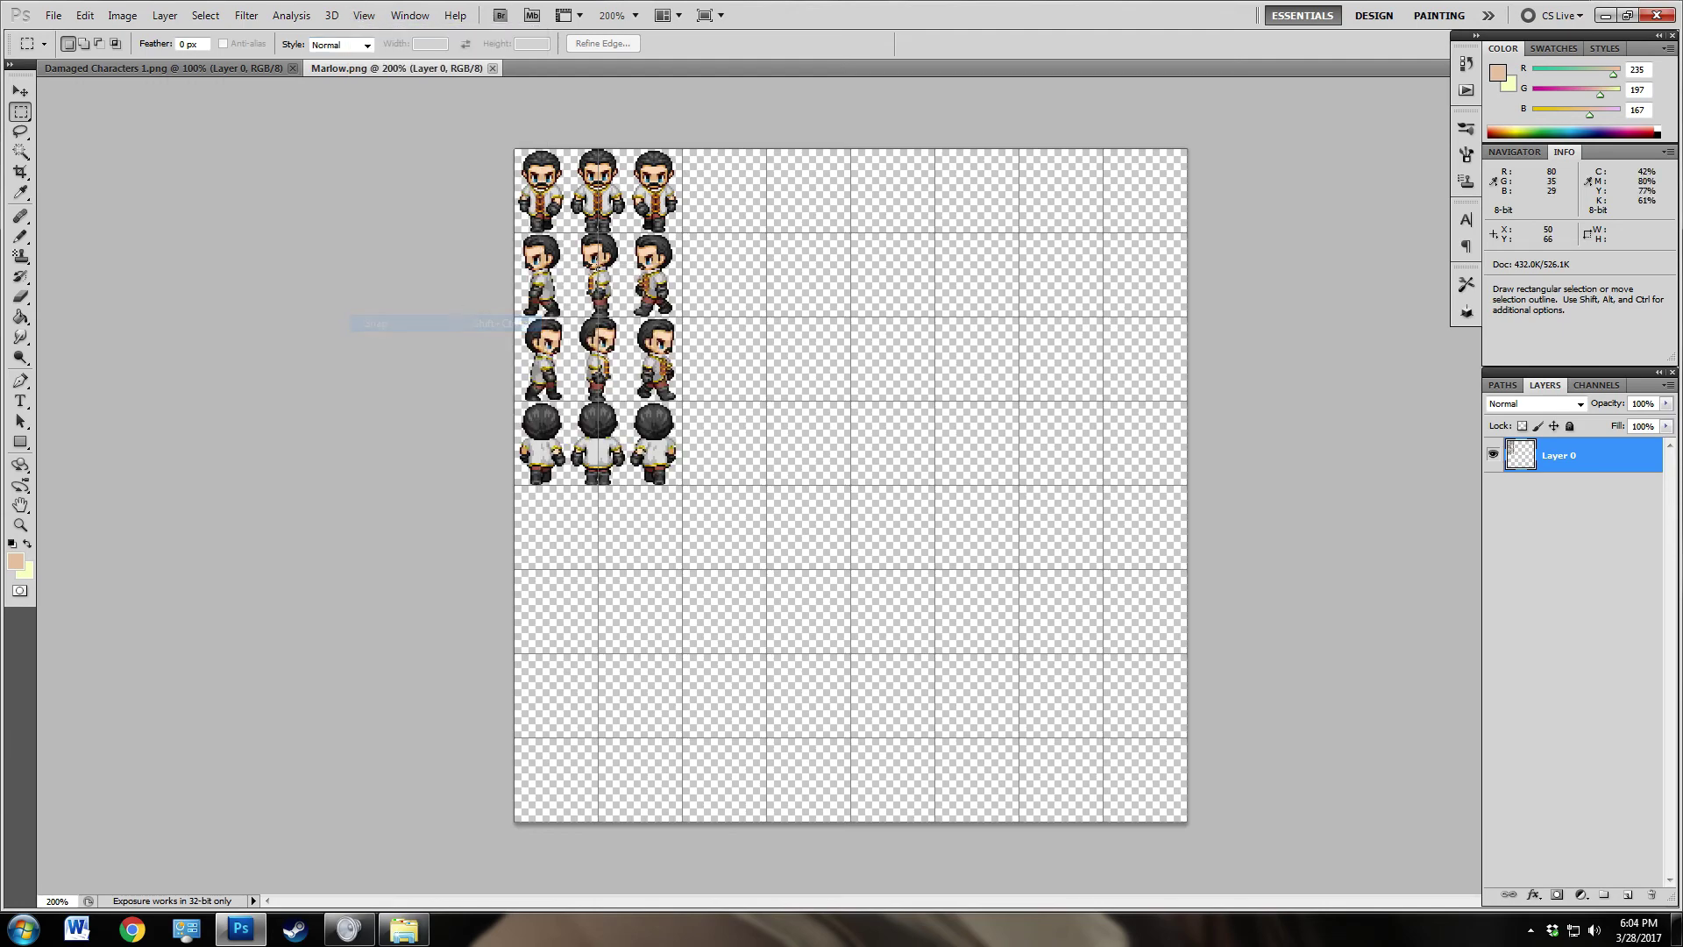
{"action": "left_click_drag", "start_coordinate": [576, 233], "coordinate": [585, 252]}
{"action": "left_click_drag", "start_coordinate": [621, 310], "coordinate": [622, 310]}
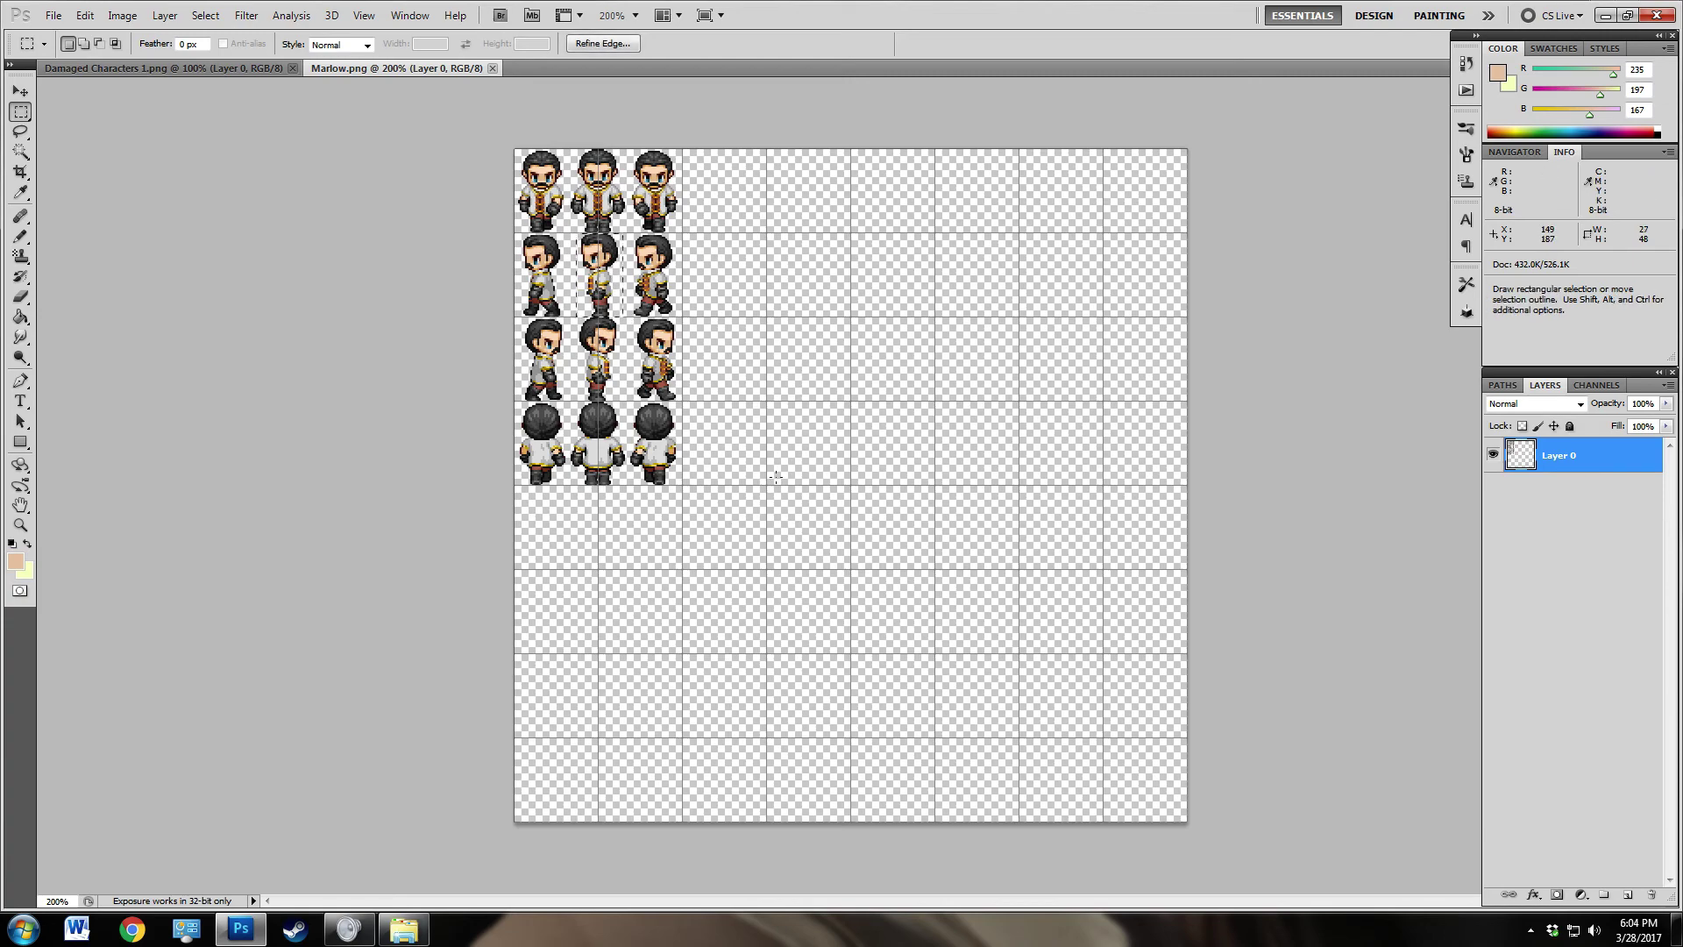
{"action": "key", "text": "ctrl"}
Step: Bring up Damaged Characters 1.png and test a marquee selection on an empty cell
{"action": "left_click", "coordinate": [240, 70]}
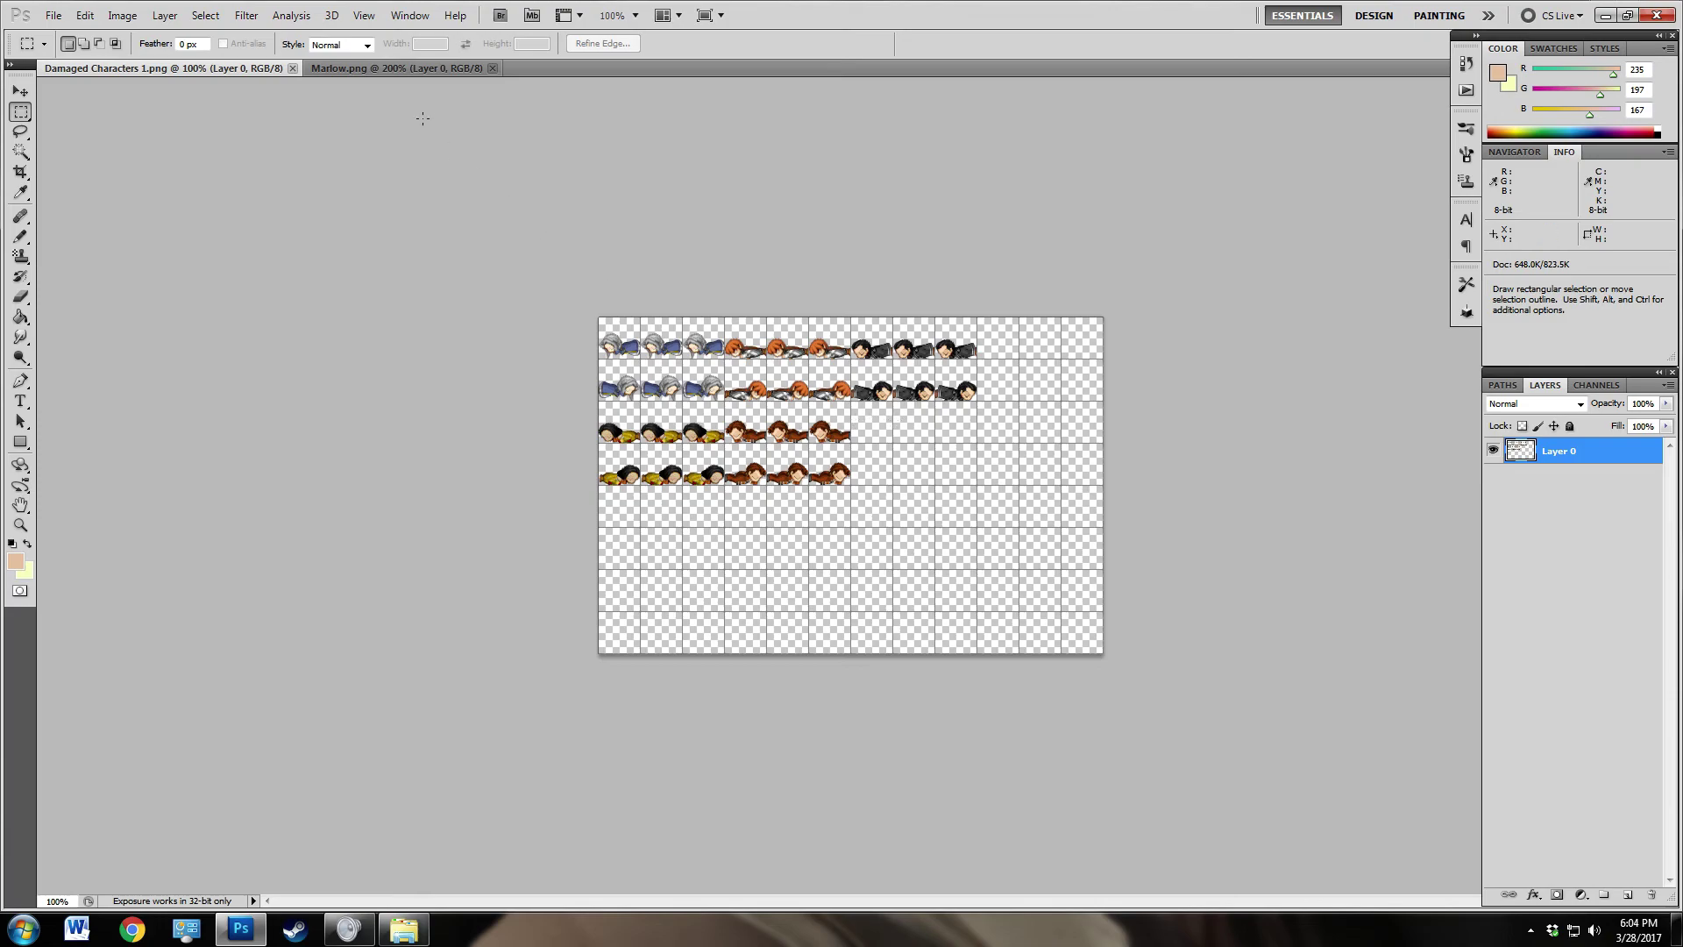
{"action": "left_click", "coordinate": [429, 70]}
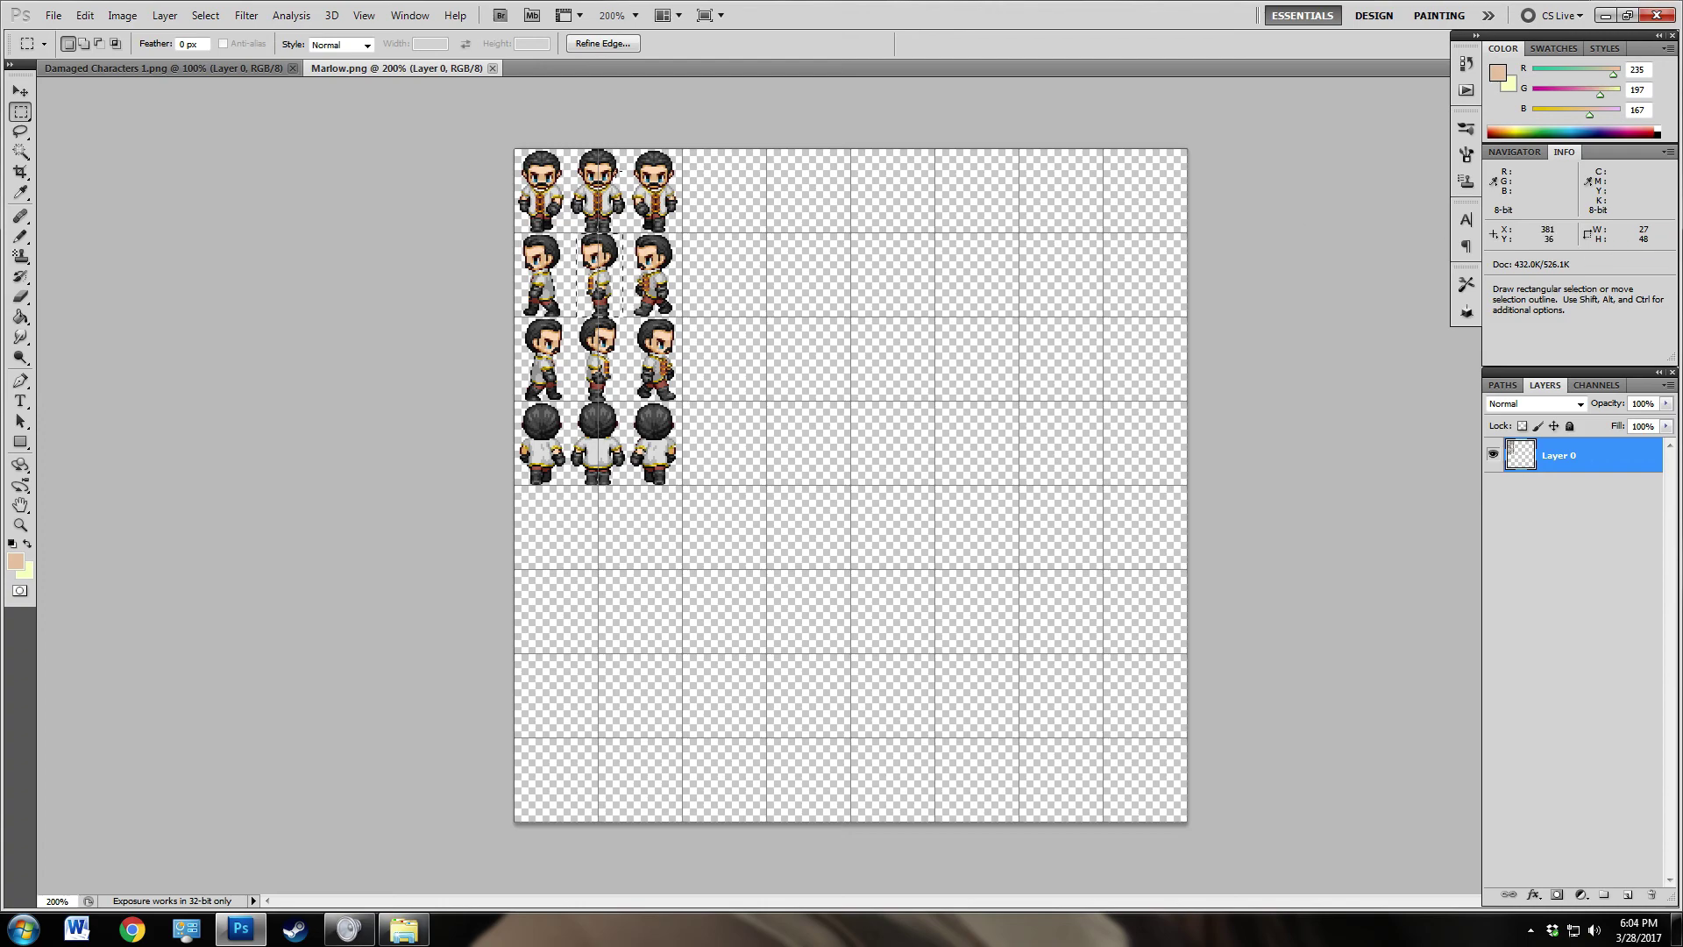
{"action": "left_click", "coordinate": [229, 64]}
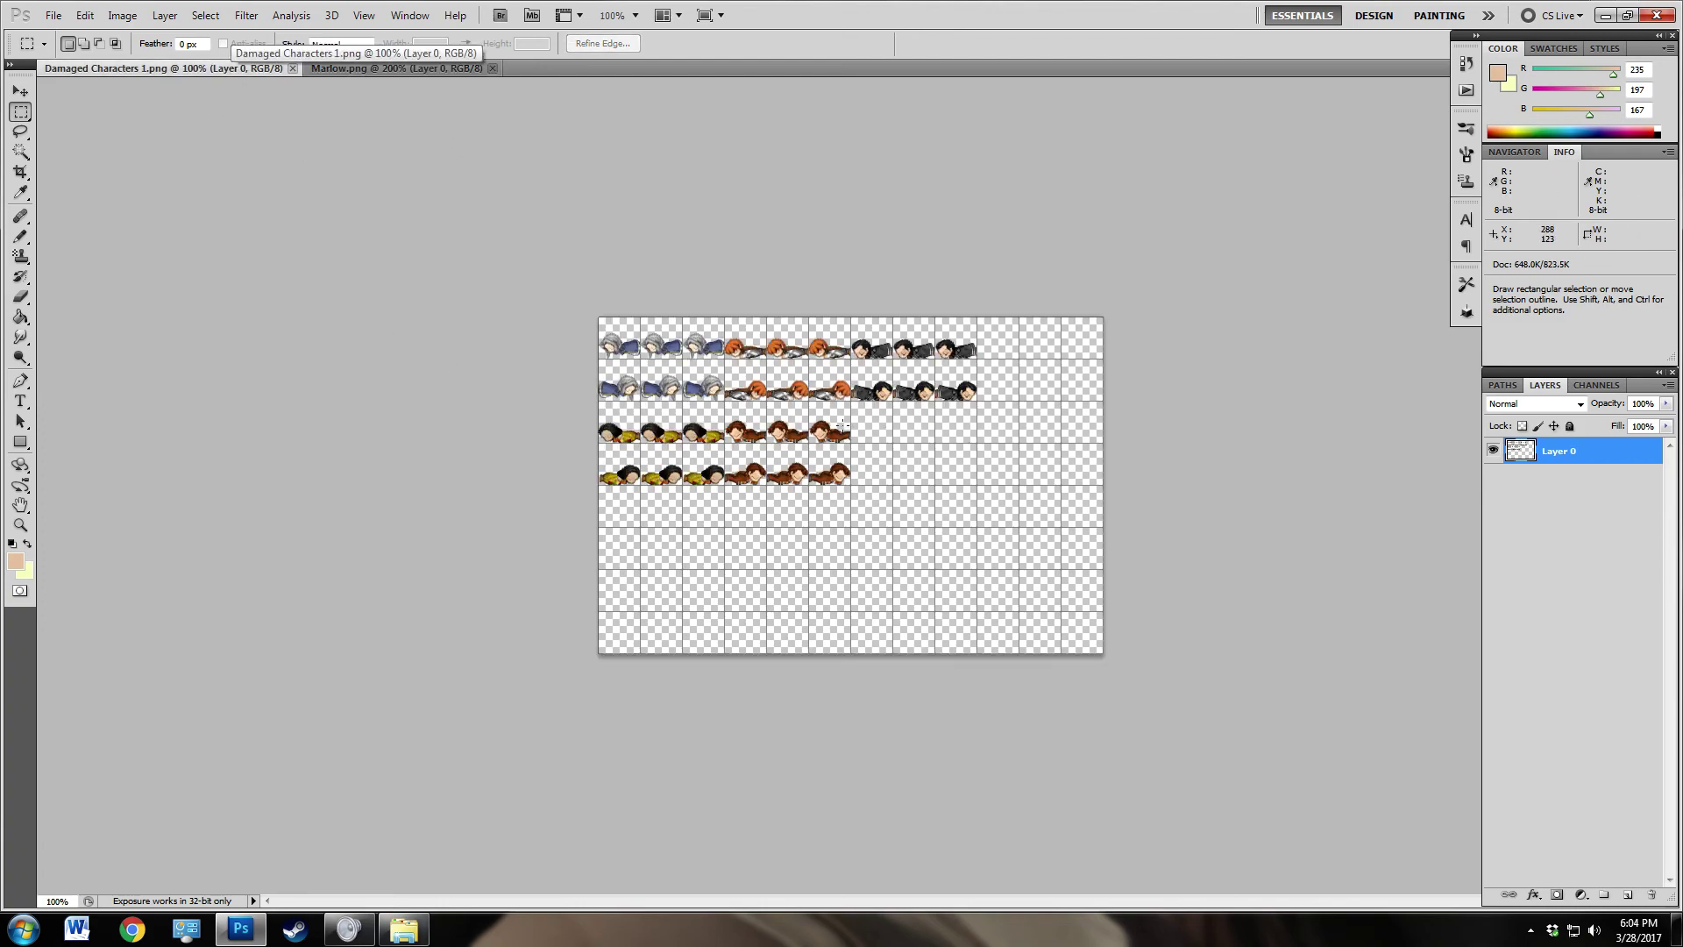
{"action": "left_click_drag", "start_coordinate": [852, 401], "coordinate": [881, 440]}
{"action": "left_click", "coordinate": [894, 444]}
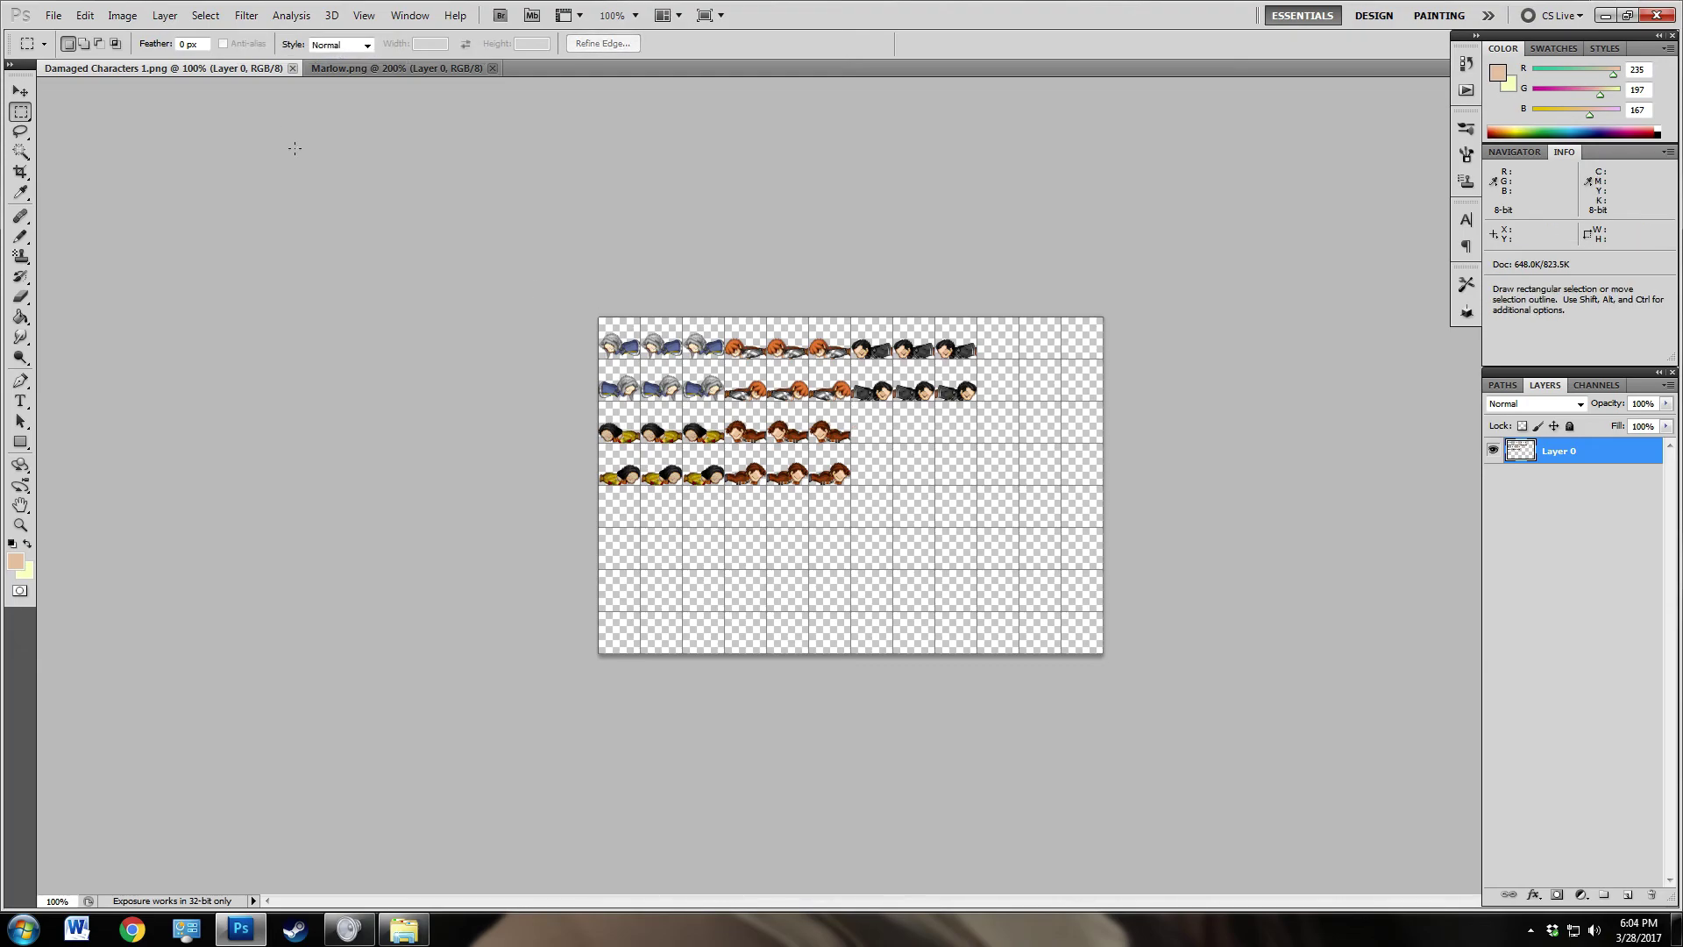
Step: Toggle View > Snap, test a 48×48 cell selection, zoom to 200% and re-enable Snap
{"action": "left_click", "coordinate": [363, 15]}
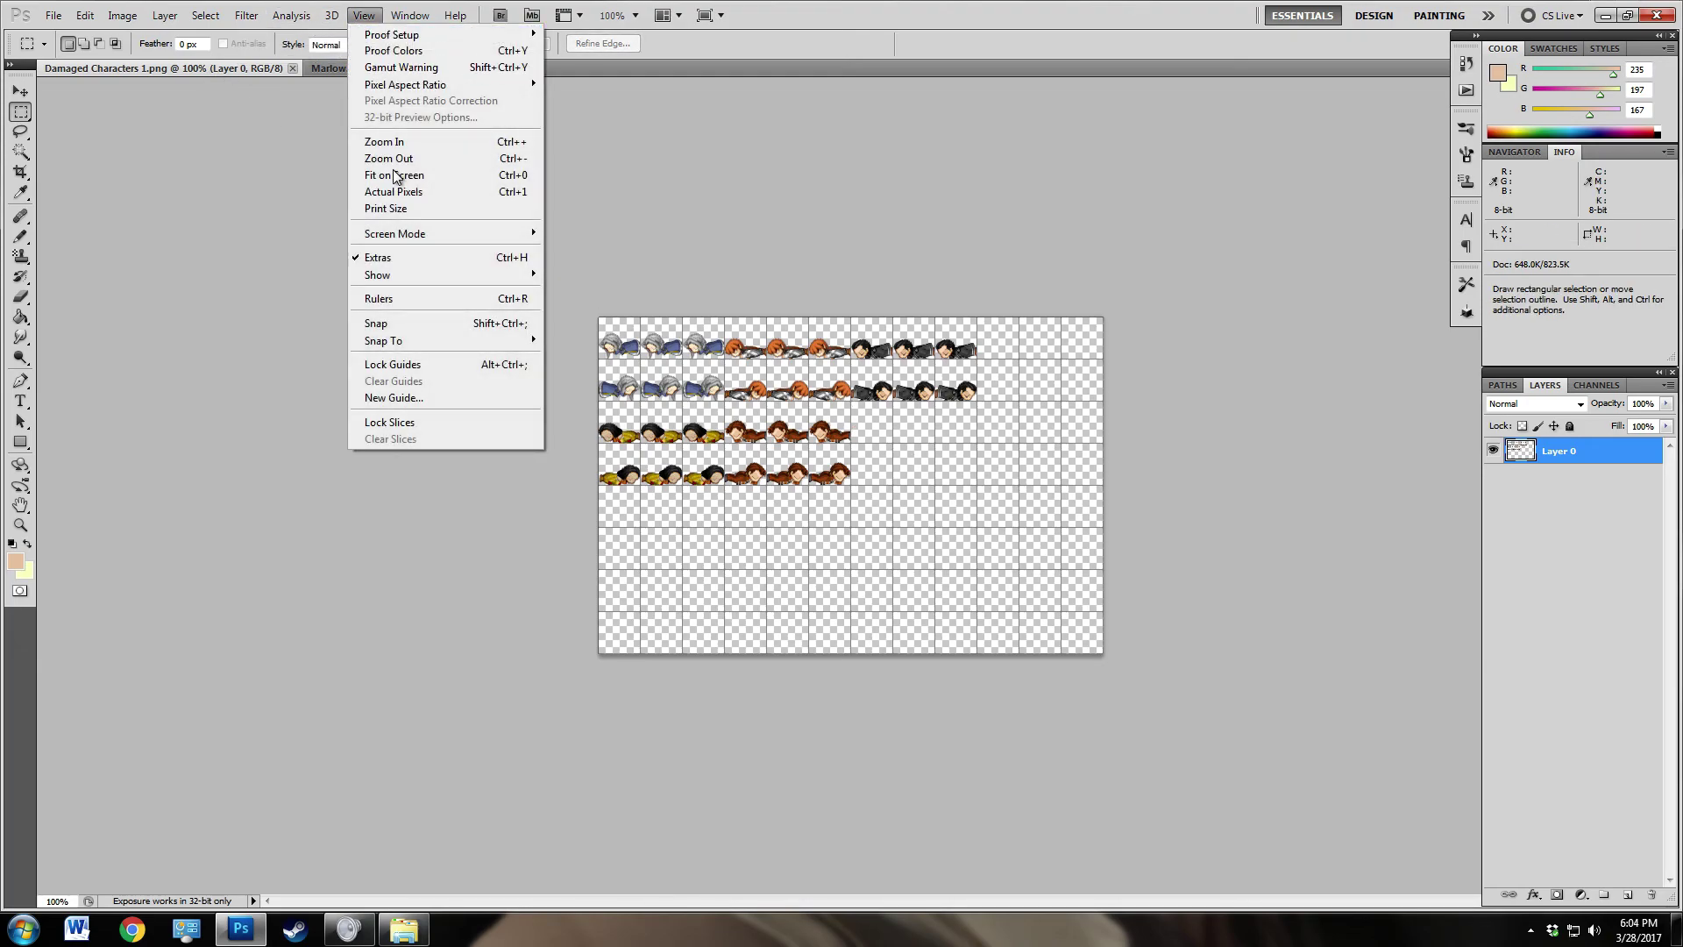
{"action": "left_click", "coordinate": [408, 323]}
{"action": "left_click_drag", "start_coordinate": [850, 402], "coordinate": [883, 442]}
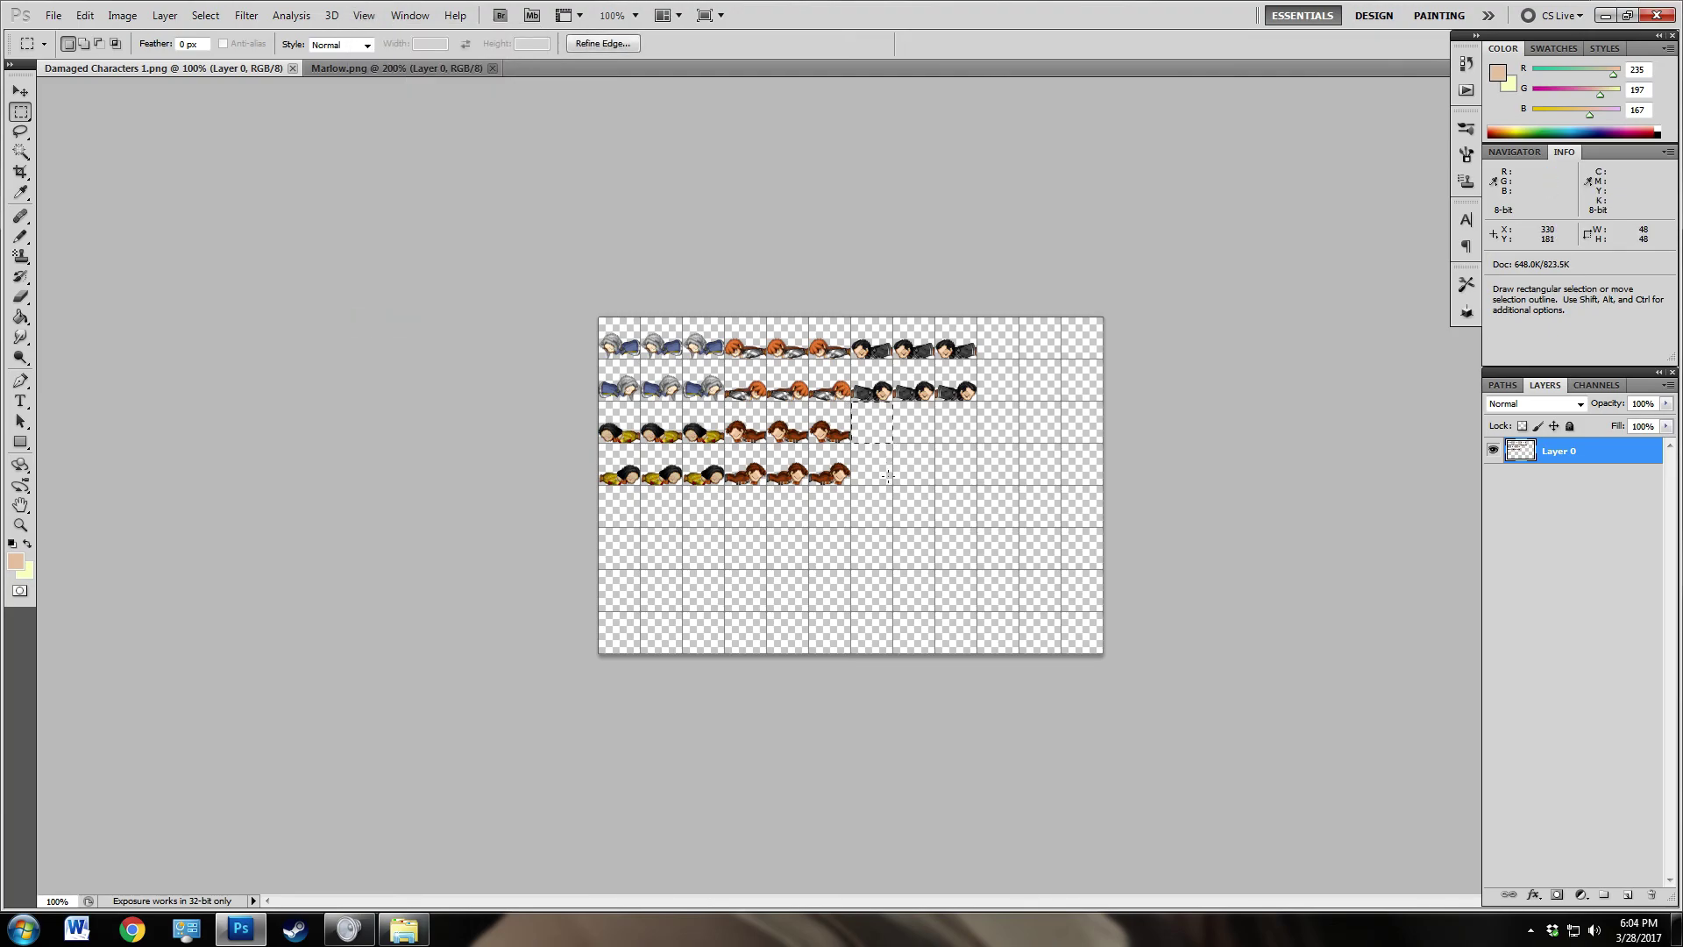
{"action": "left_click", "coordinate": [890, 444]}
{"action": "left_click", "coordinate": [20, 524]}
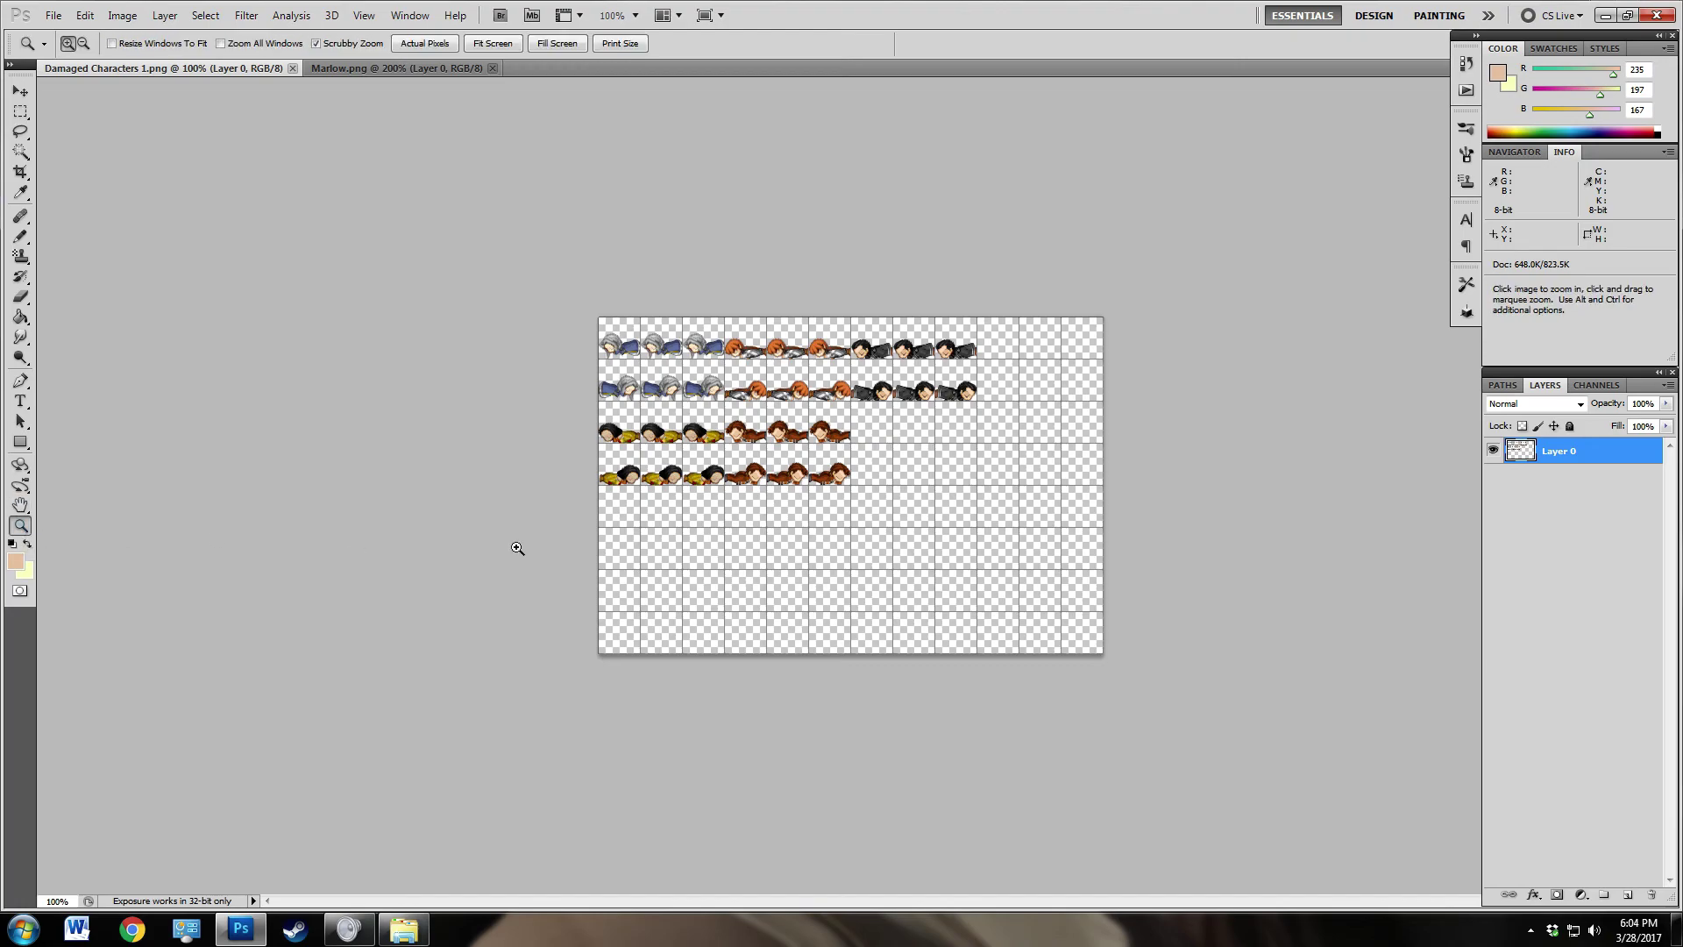
{"action": "left_click", "coordinate": [892, 517]}
{"action": "left_click", "coordinate": [364, 14]}
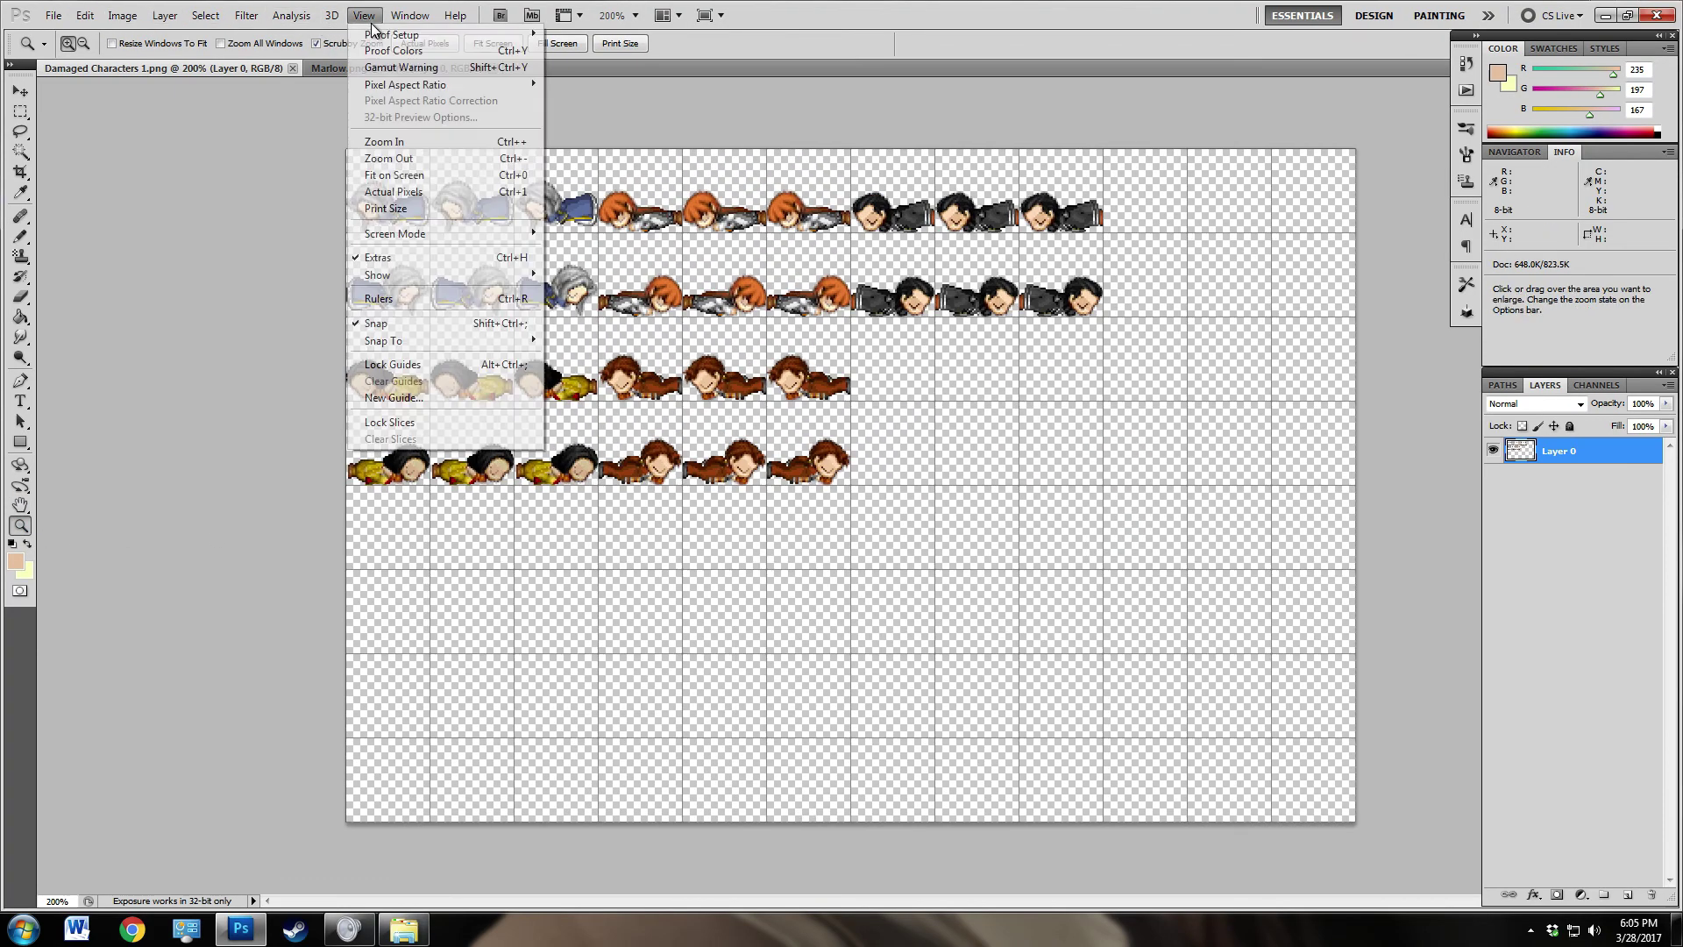
{"action": "left_click", "coordinate": [409, 329]}
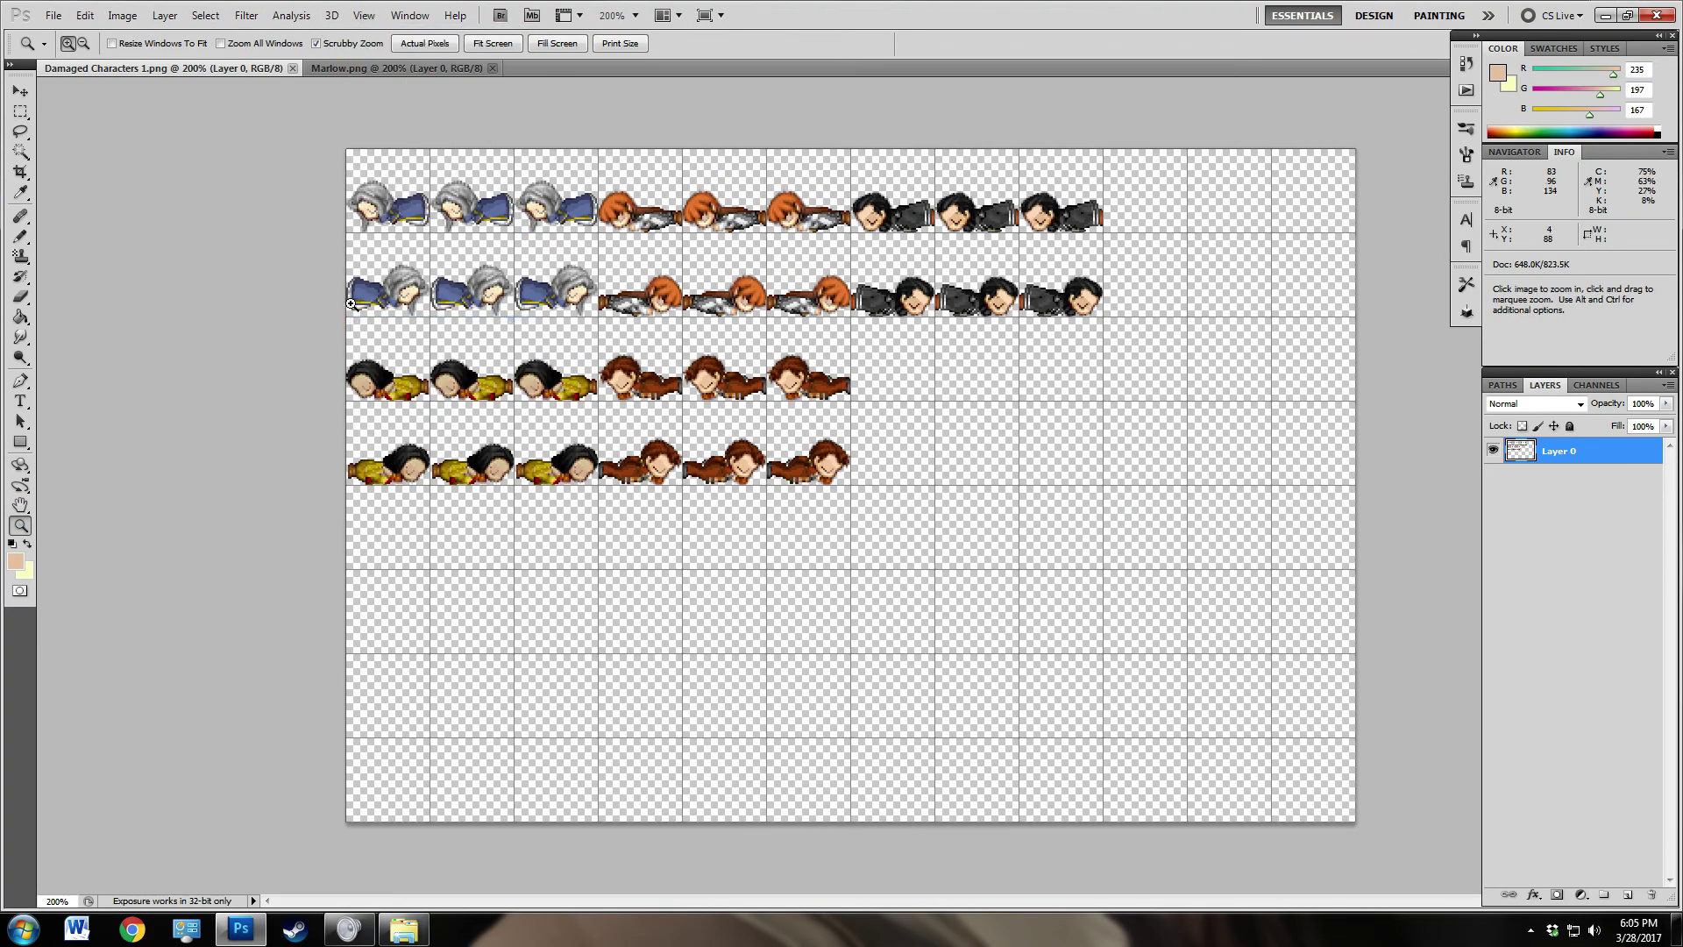
Step: Paste the Marlow sprite as Layer 1 and move it into an empty row-4 cell
{"action": "left_click", "coordinate": [20, 92]}
{"action": "key", "text": "ctrl+v"}
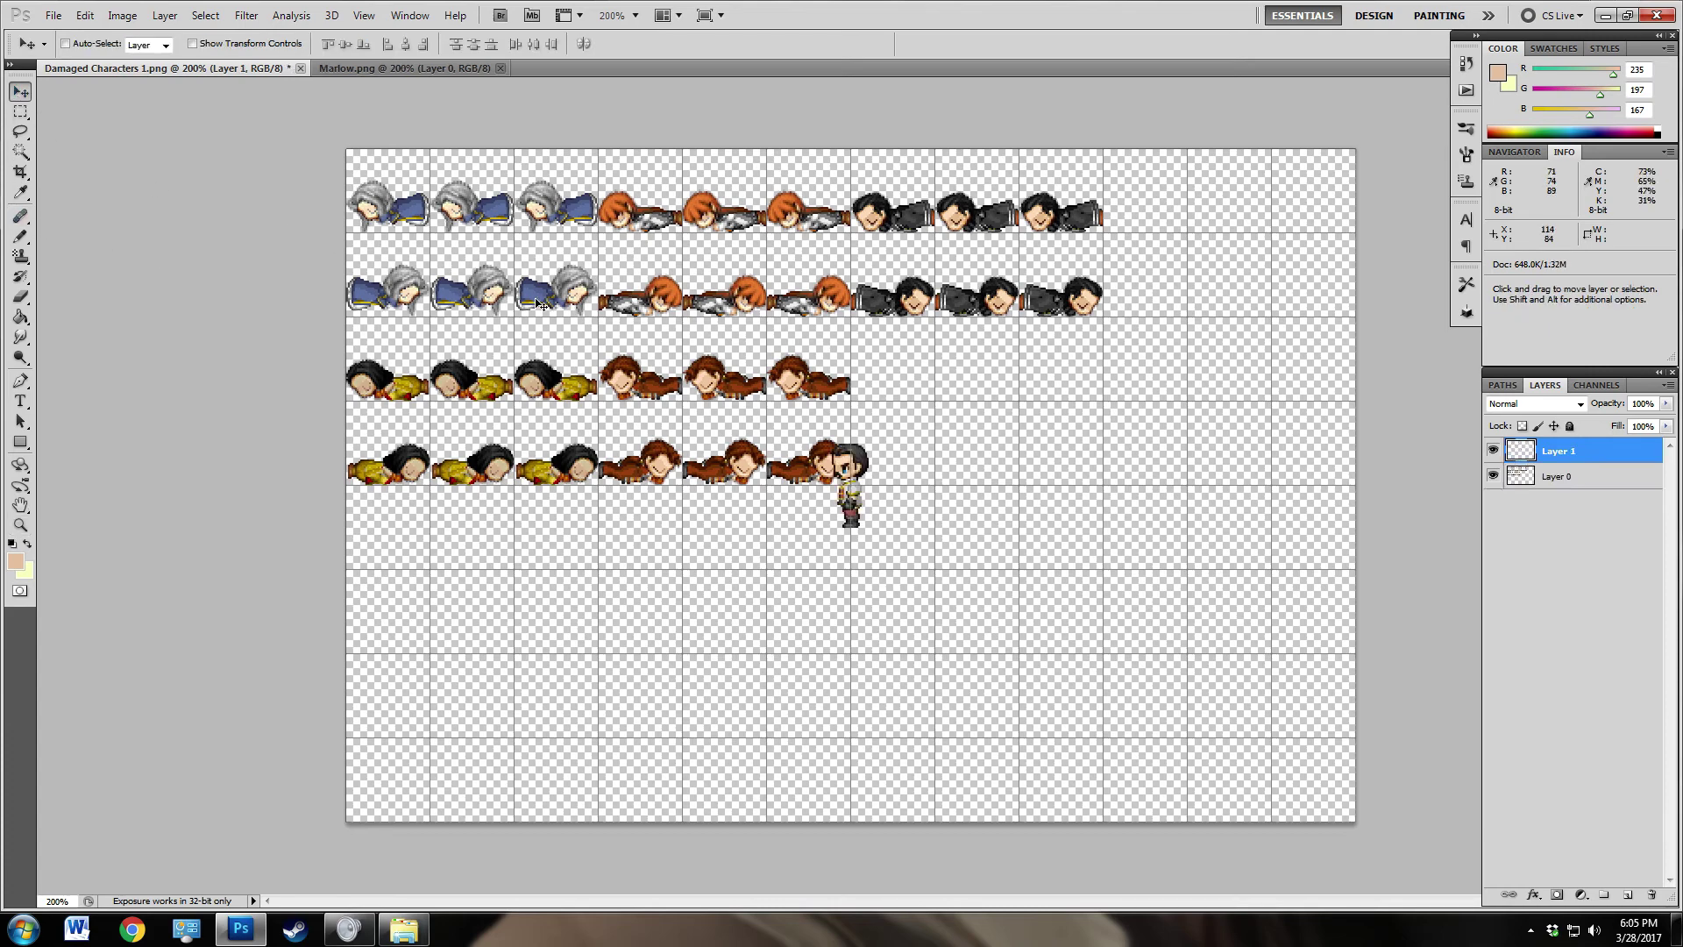
{"action": "left_click_drag", "start_coordinate": [874, 461], "coordinate": [991, 428]}
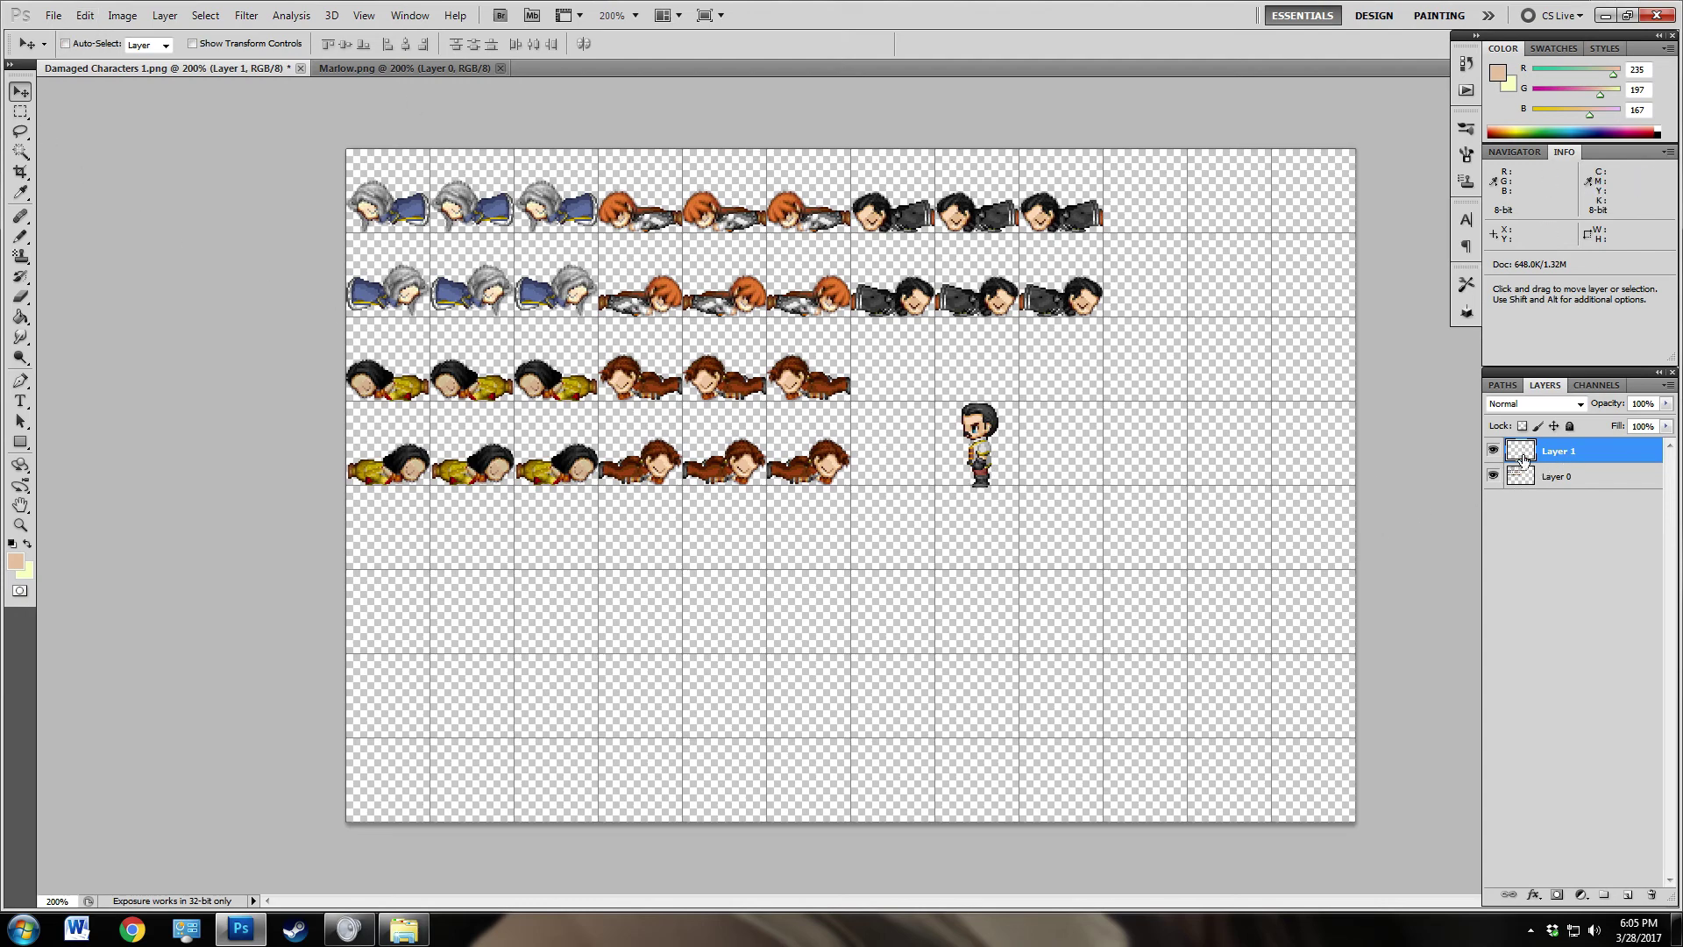
{"action": "left_click", "coordinate": [1493, 450]}
{"action": "left_click", "coordinate": [1493, 450]}
Step: Rotate the pasted sprite 90° CCW so it lies on its side
{"action": "left_click", "coordinate": [85, 15]}
{"action": "mouse_move", "coordinate": [185, 357]}
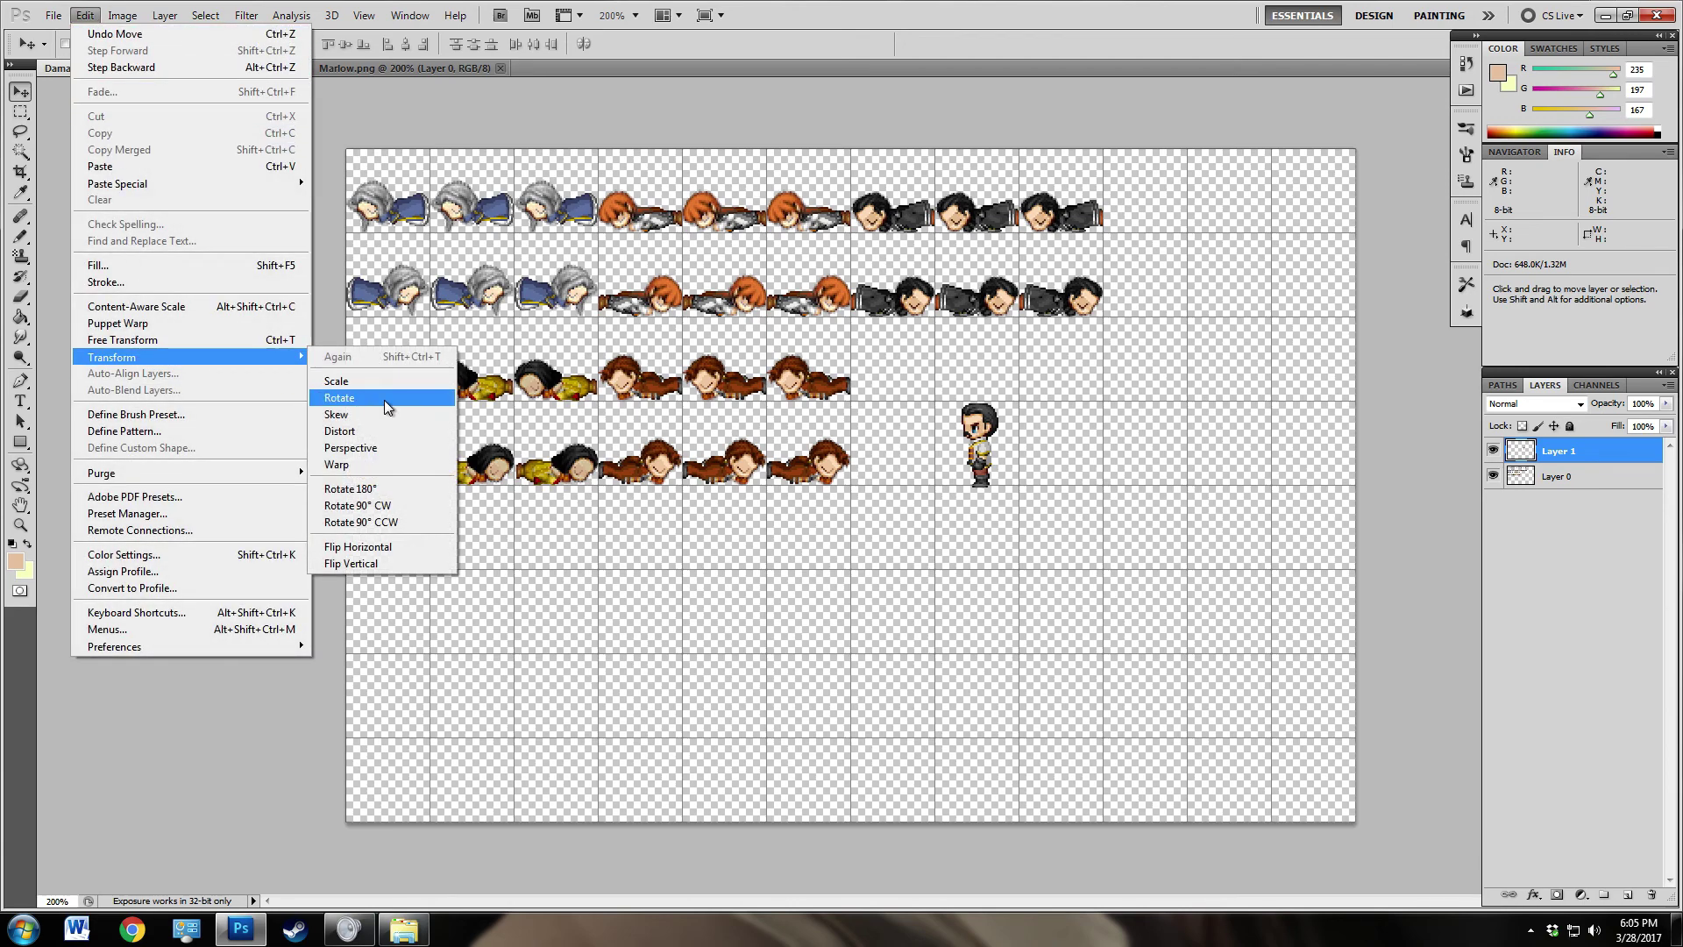
{"action": "left_click", "coordinate": [390, 523]}
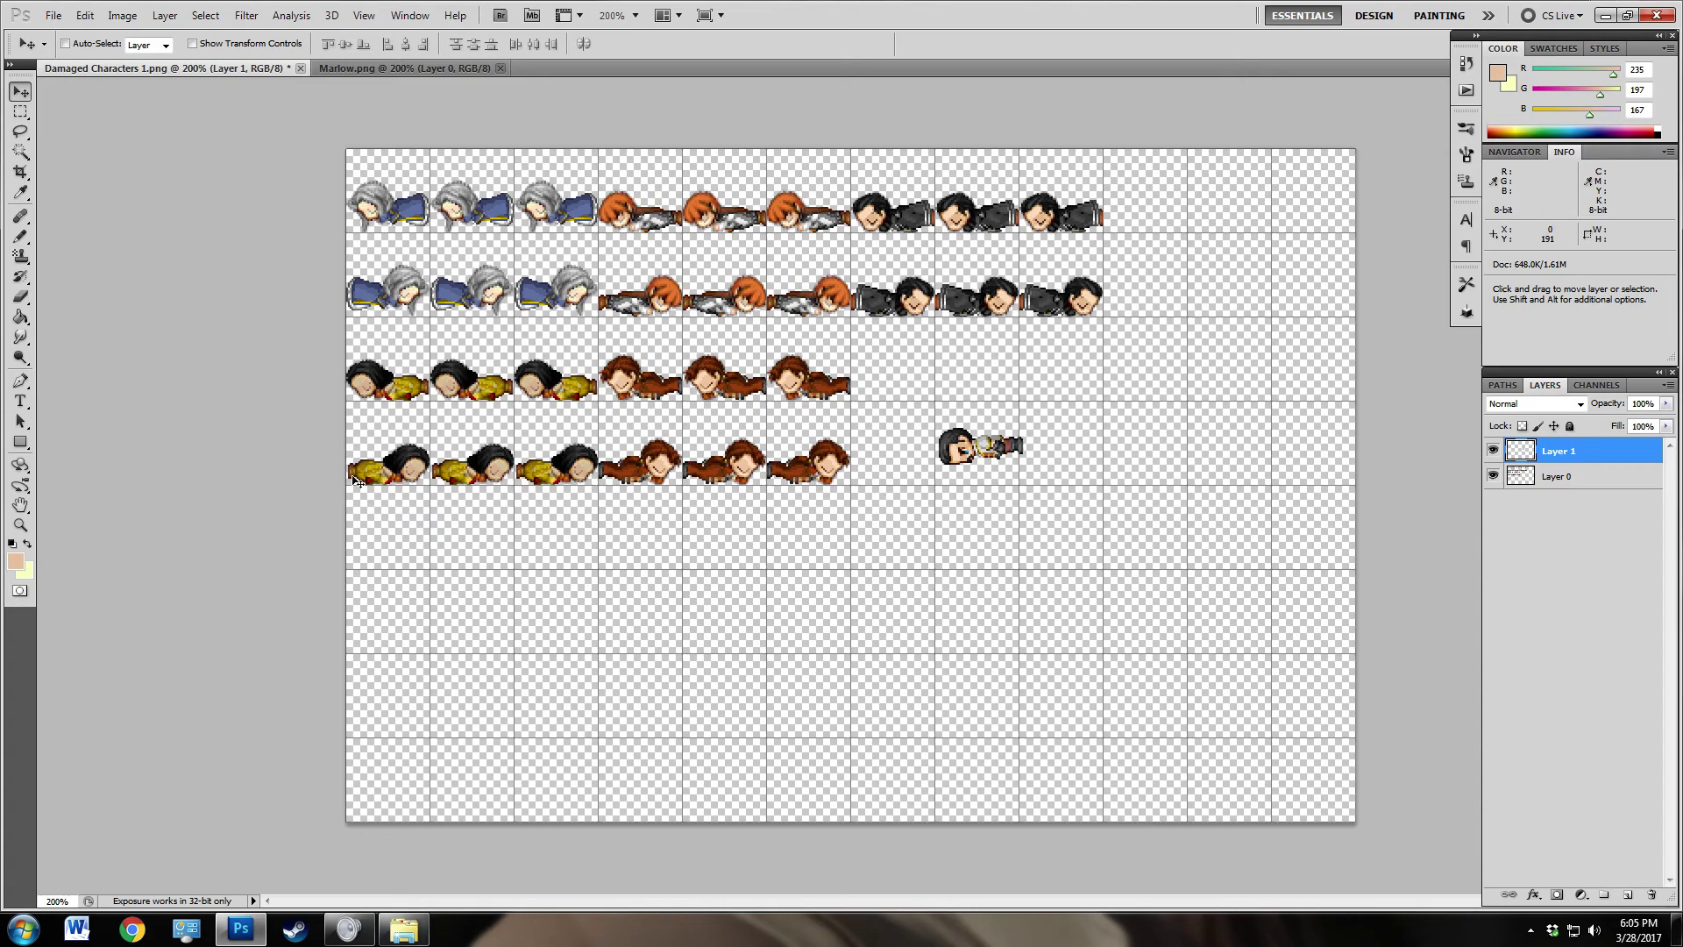
{"action": "left_click", "coordinate": [20, 524]}
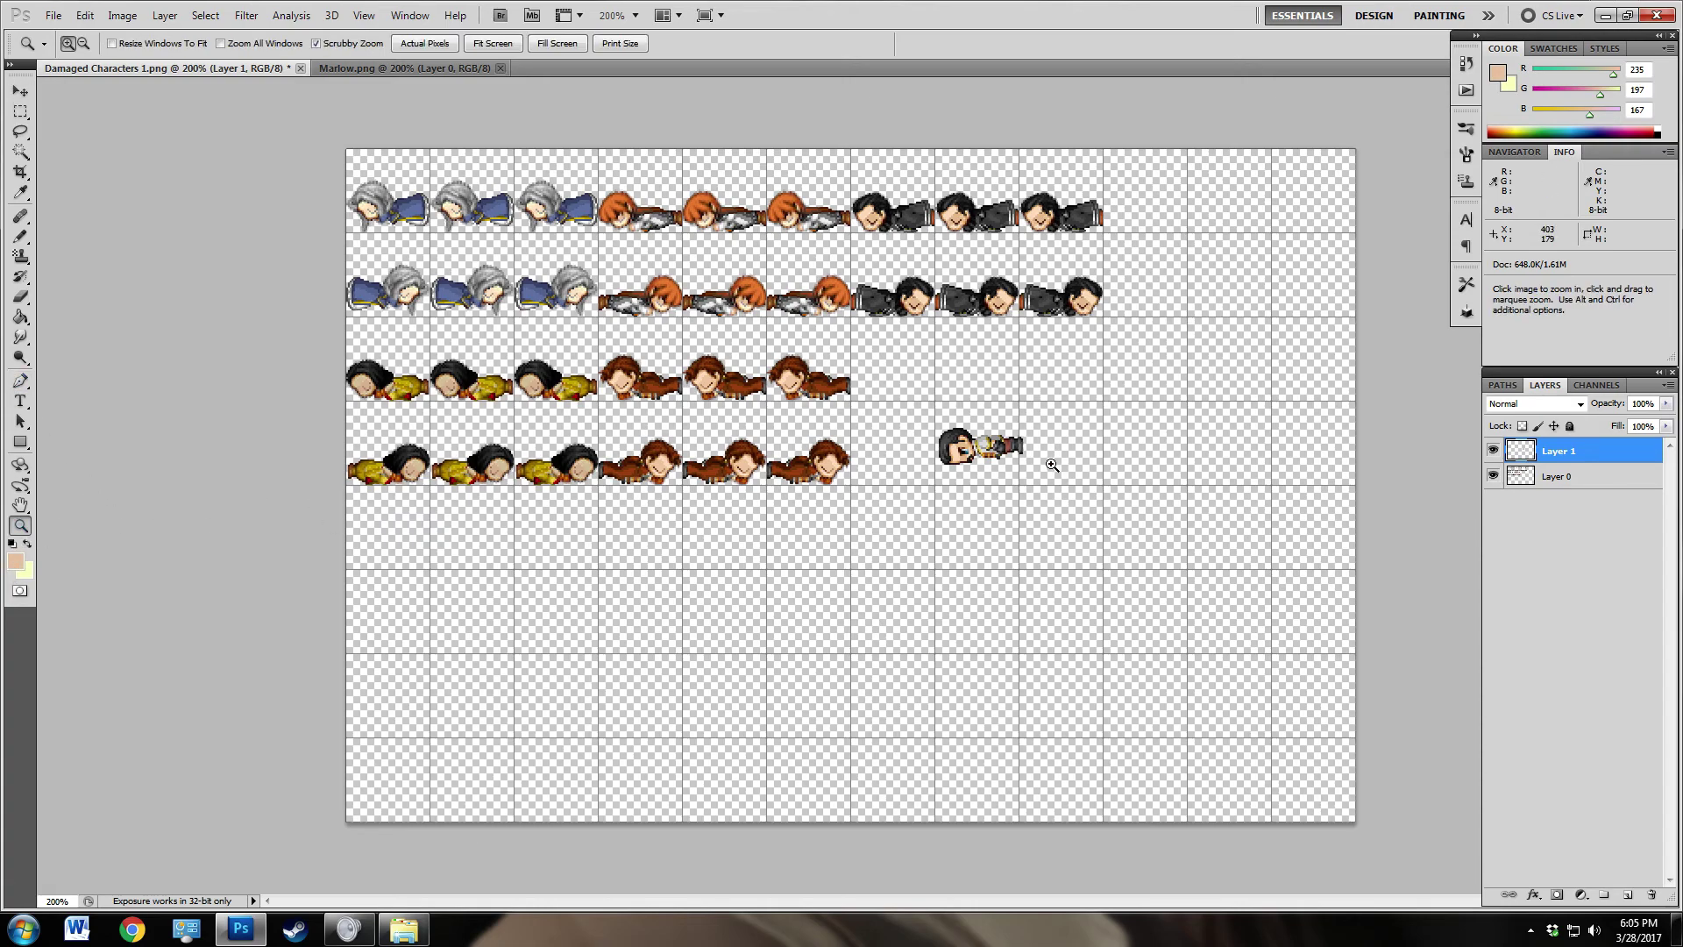
Step: Zoom to 800%, lasso Marlow's head and drag it into the cell up and left
{"action": "left_click", "coordinate": [1004, 454]}
{"action": "left_click_drag", "start_coordinate": [1004, 454], "coordinate": [1127, 448]}
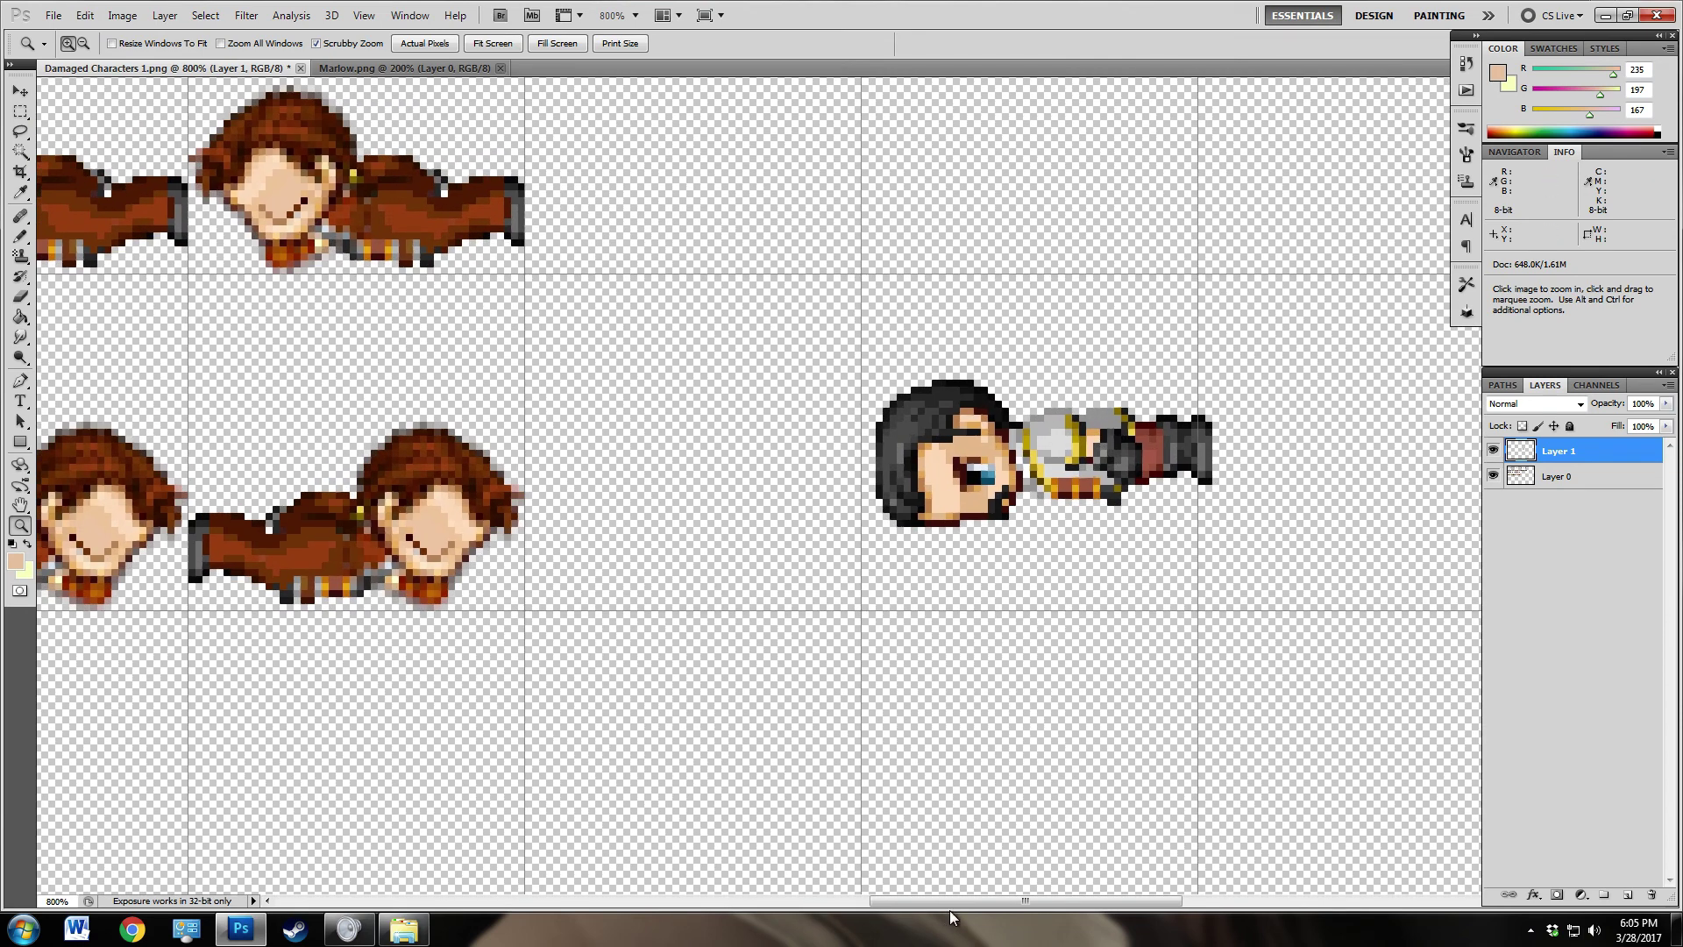
{"action": "left_click_drag", "start_coordinate": [959, 901], "coordinate": [976, 901]}
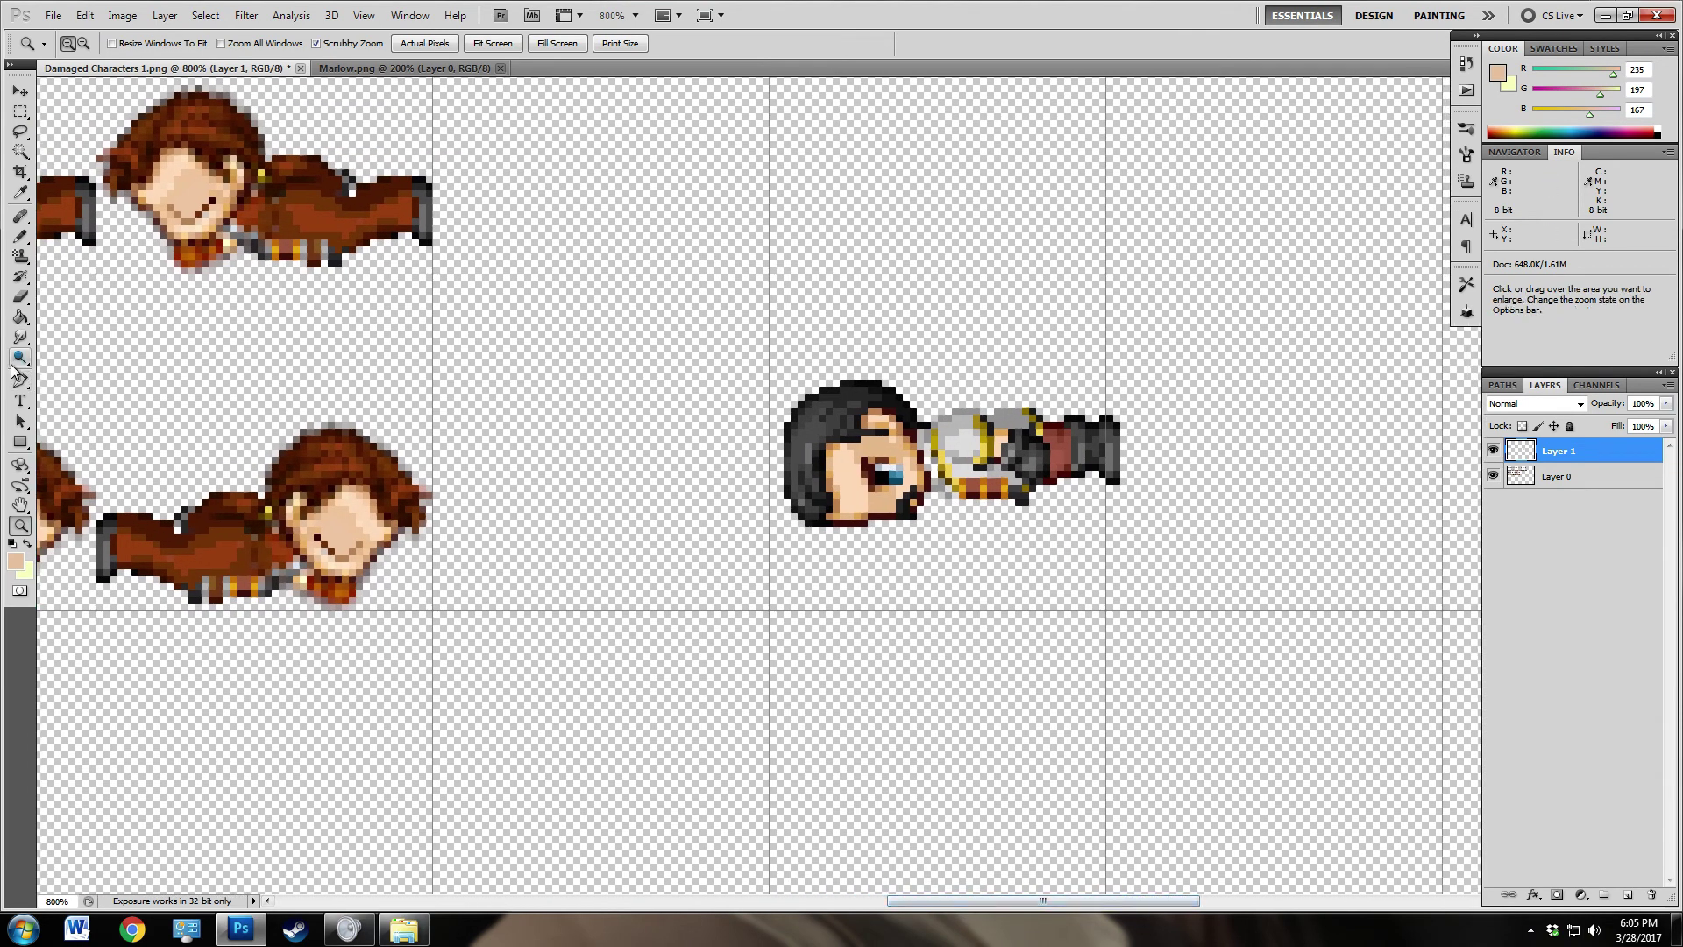
{"action": "left_click", "coordinate": [21, 131]}
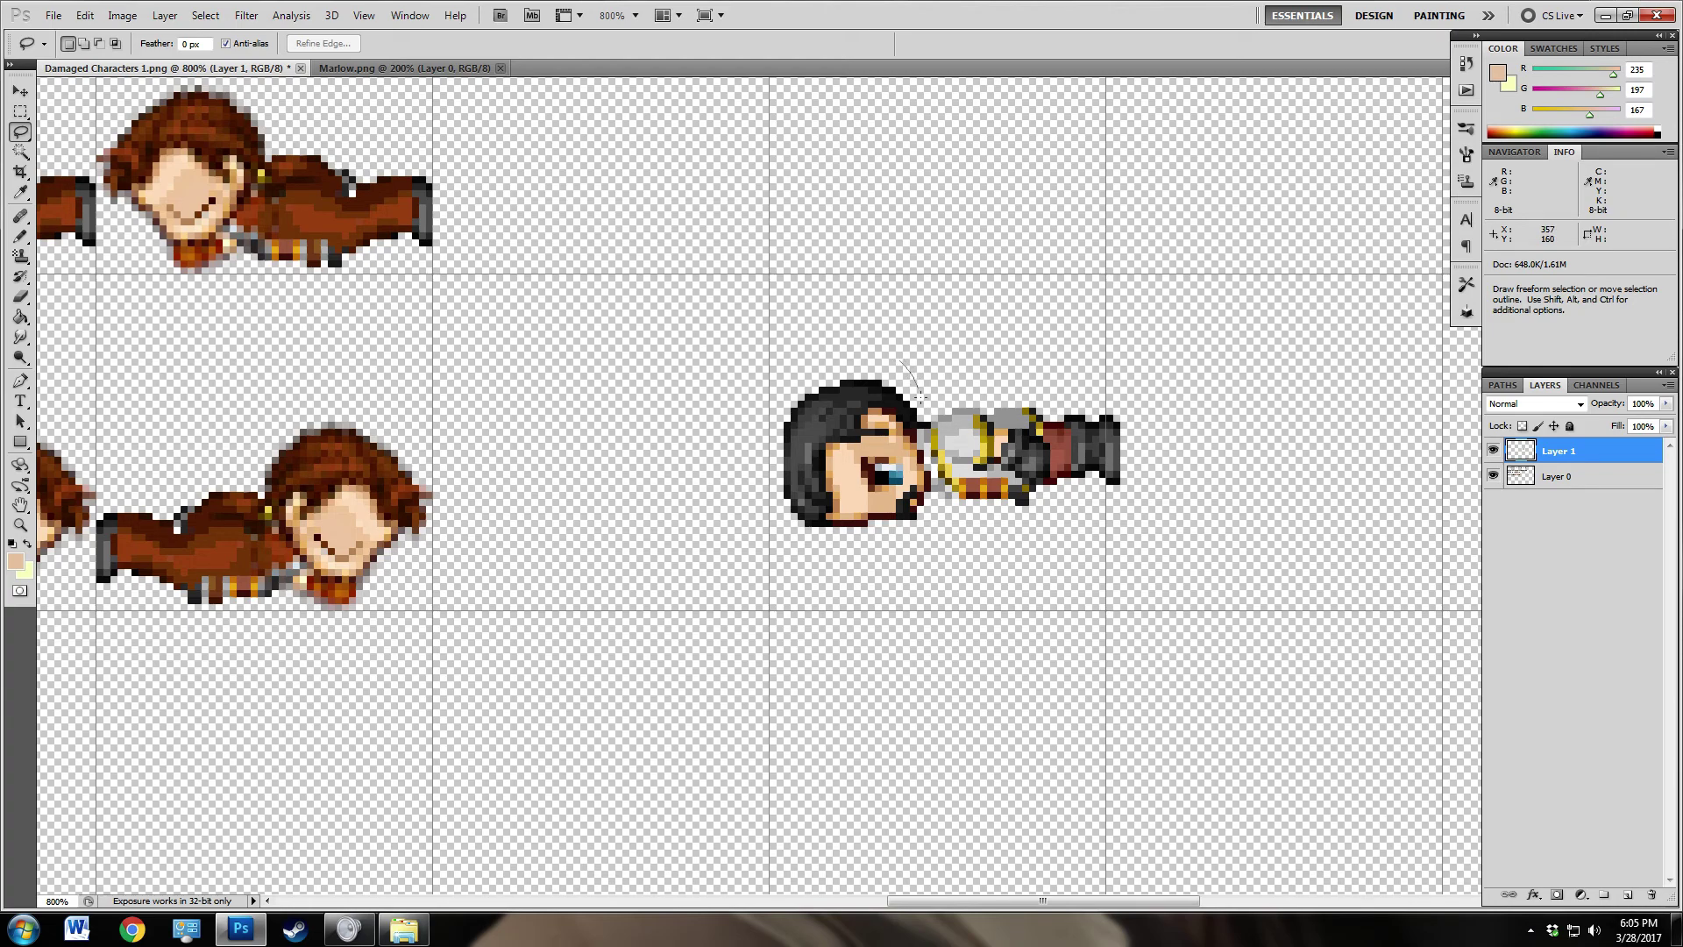
{"action": "mouse_move", "coordinate": [920, 425]}
{"action": "left_mouse_down"}
{"action": "mouse_move", "coordinate": [934, 526]}
{"action": "mouse_move", "coordinate": [885, 571]}
{"action": "mouse_move", "coordinate": [738, 539]}
{"action": "mouse_move", "coordinate": [726, 388]}
{"action": "mouse_move", "coordinate": [881, 342]}
{"action": "left_mouse_up"}
{"action": "left_click", "coordinate": [19, 91]}
{"action": "mouse_move", "coordinate": [846, 481]}
{"action": "left_mouse_down"}
{"action": "mouse_move", "coordinate": [618, 233]}
{"action": "mouse_move", "coordinate": [574, 209]}
{"action": "left_mouse_up"}
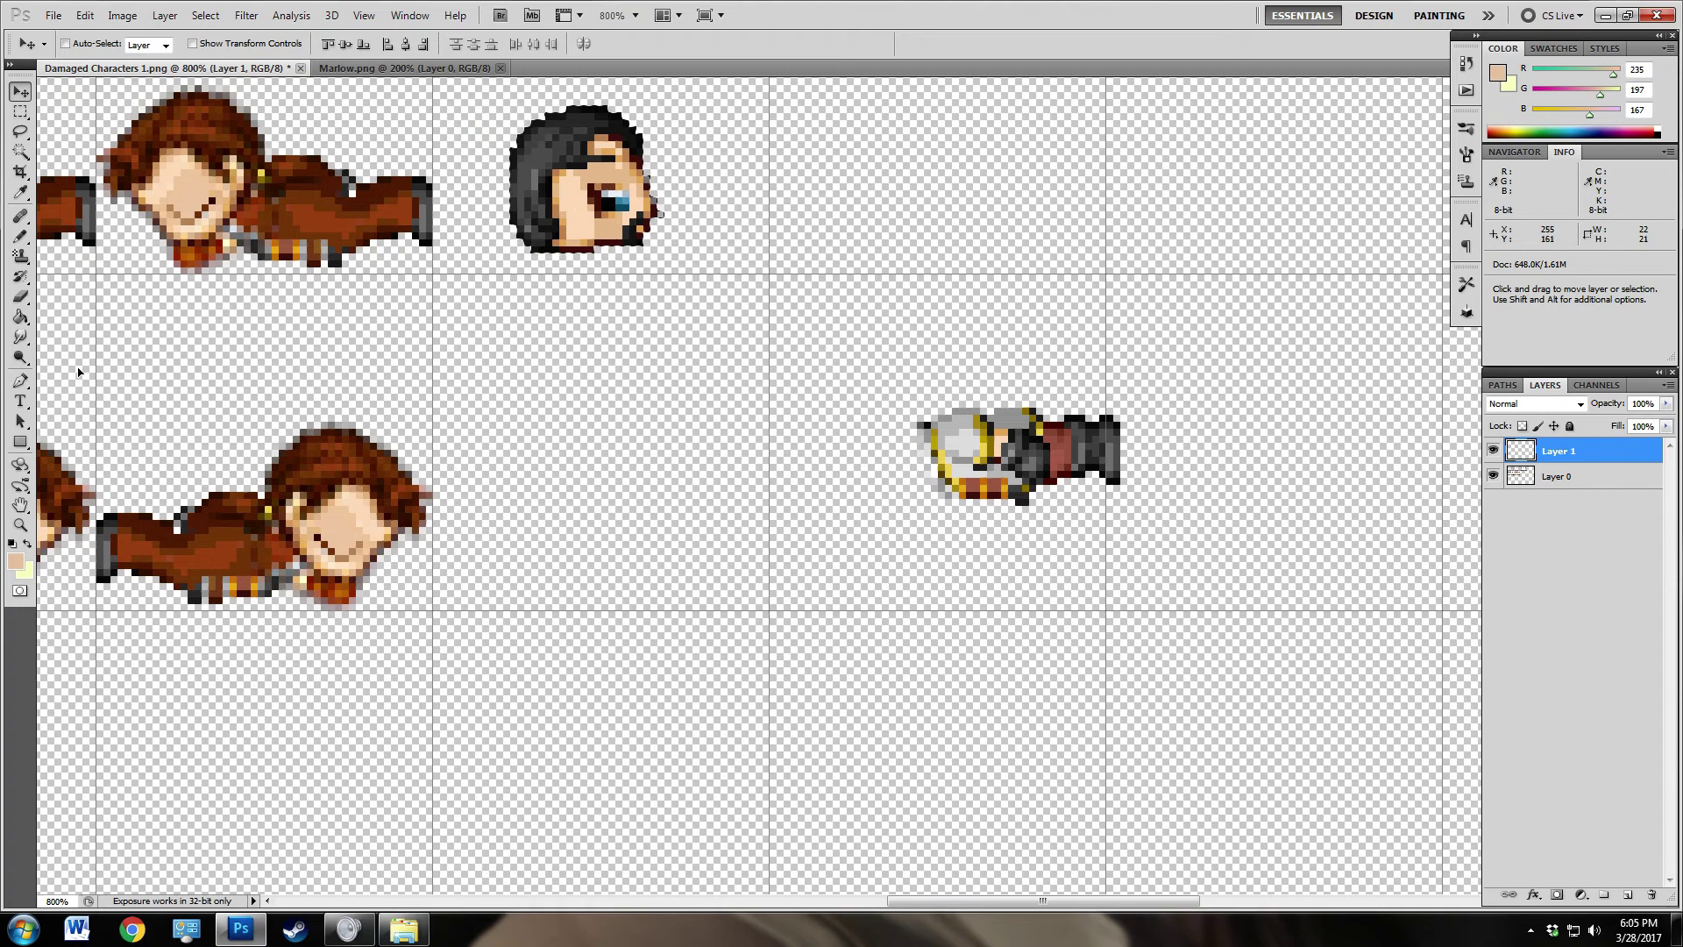
Step: Lasso the arm and hand of the headless body, Alt-subtracting the stray pixels
{"action": "left_click", "coordinate": [21, 132]}
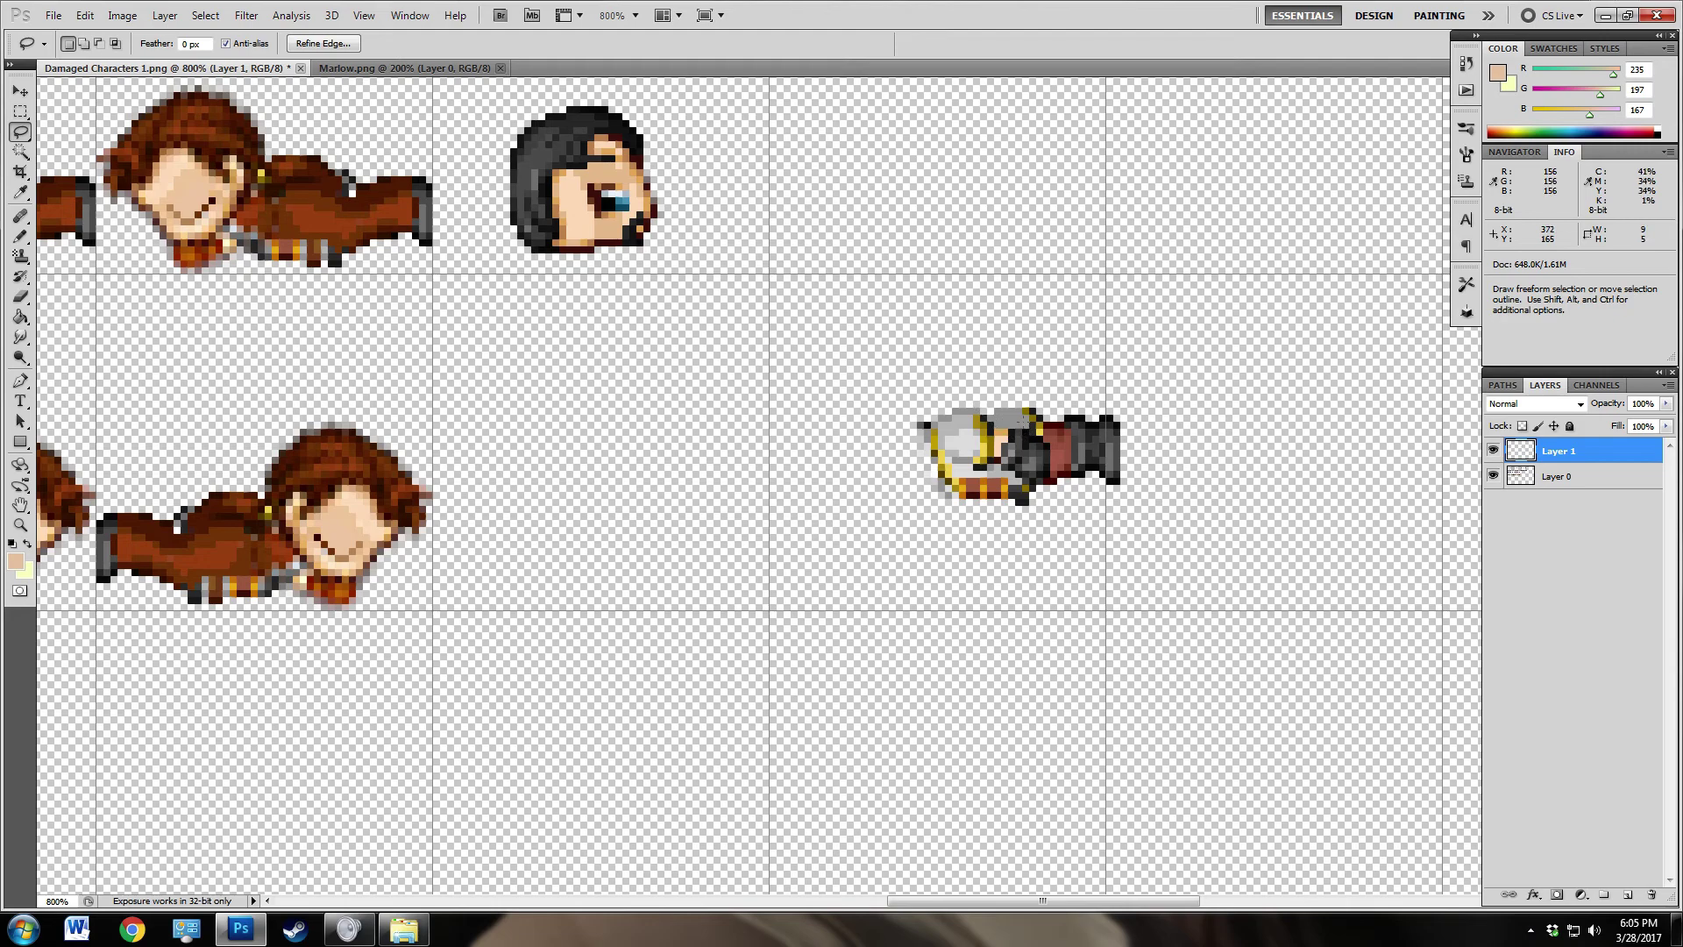
{"action": "left_click", "coordinate": [982, 403]}
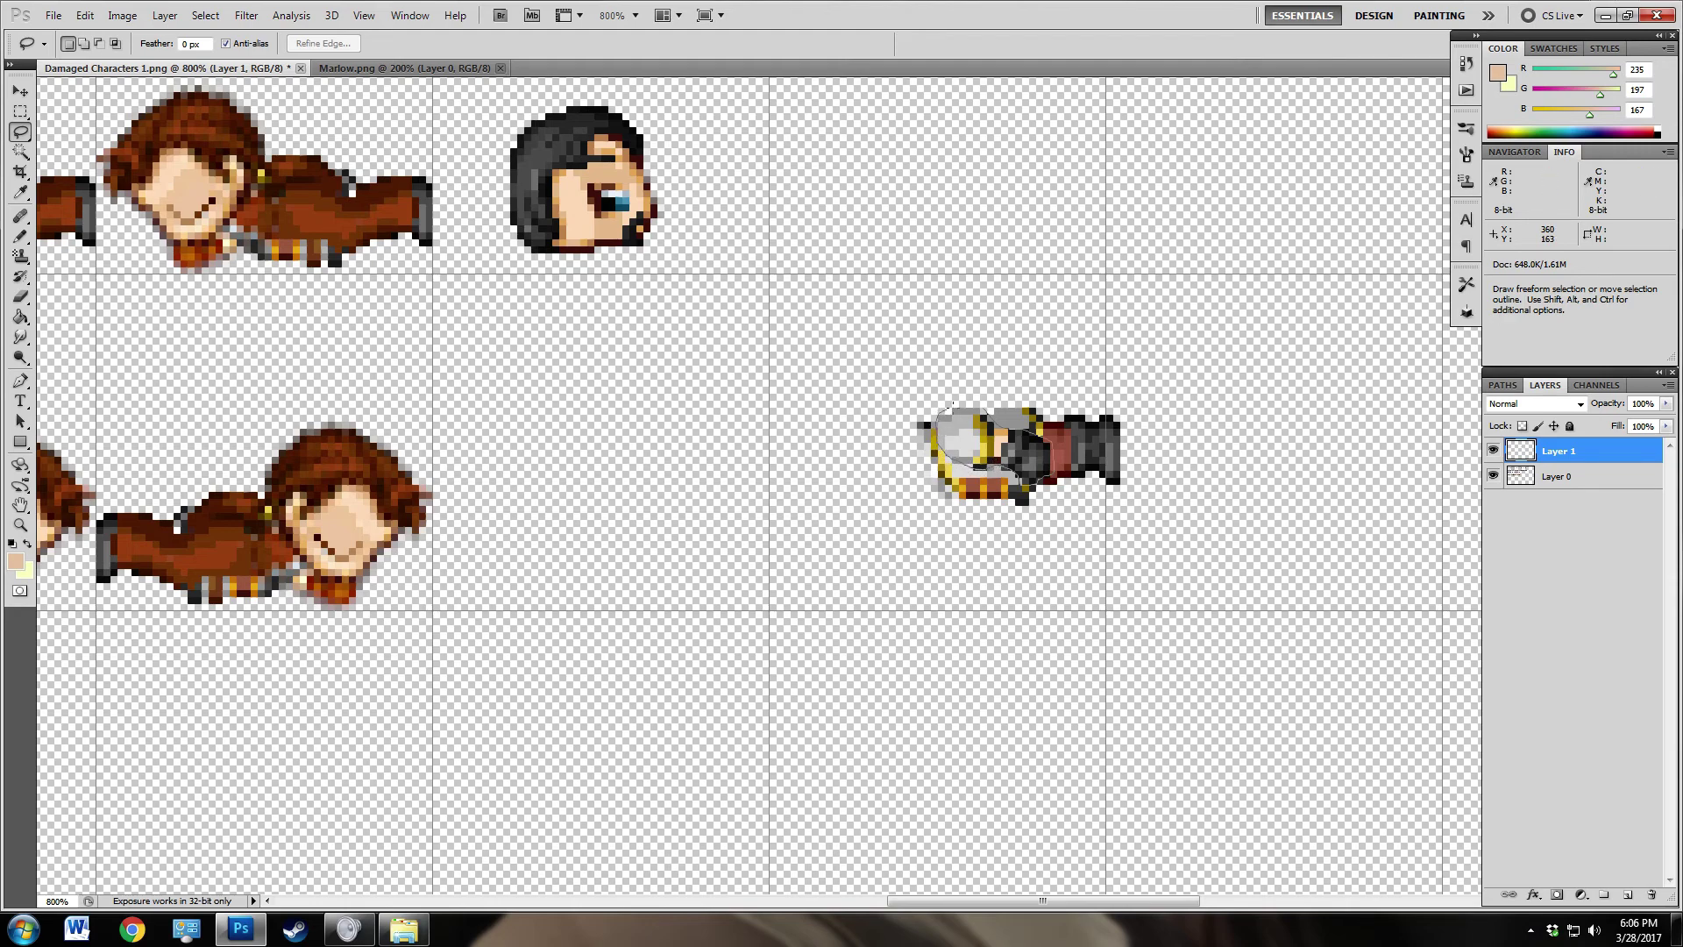
{"action": "left_click_drag", "start_coordinate": [980, 404], "coordinate": [980, 403]}
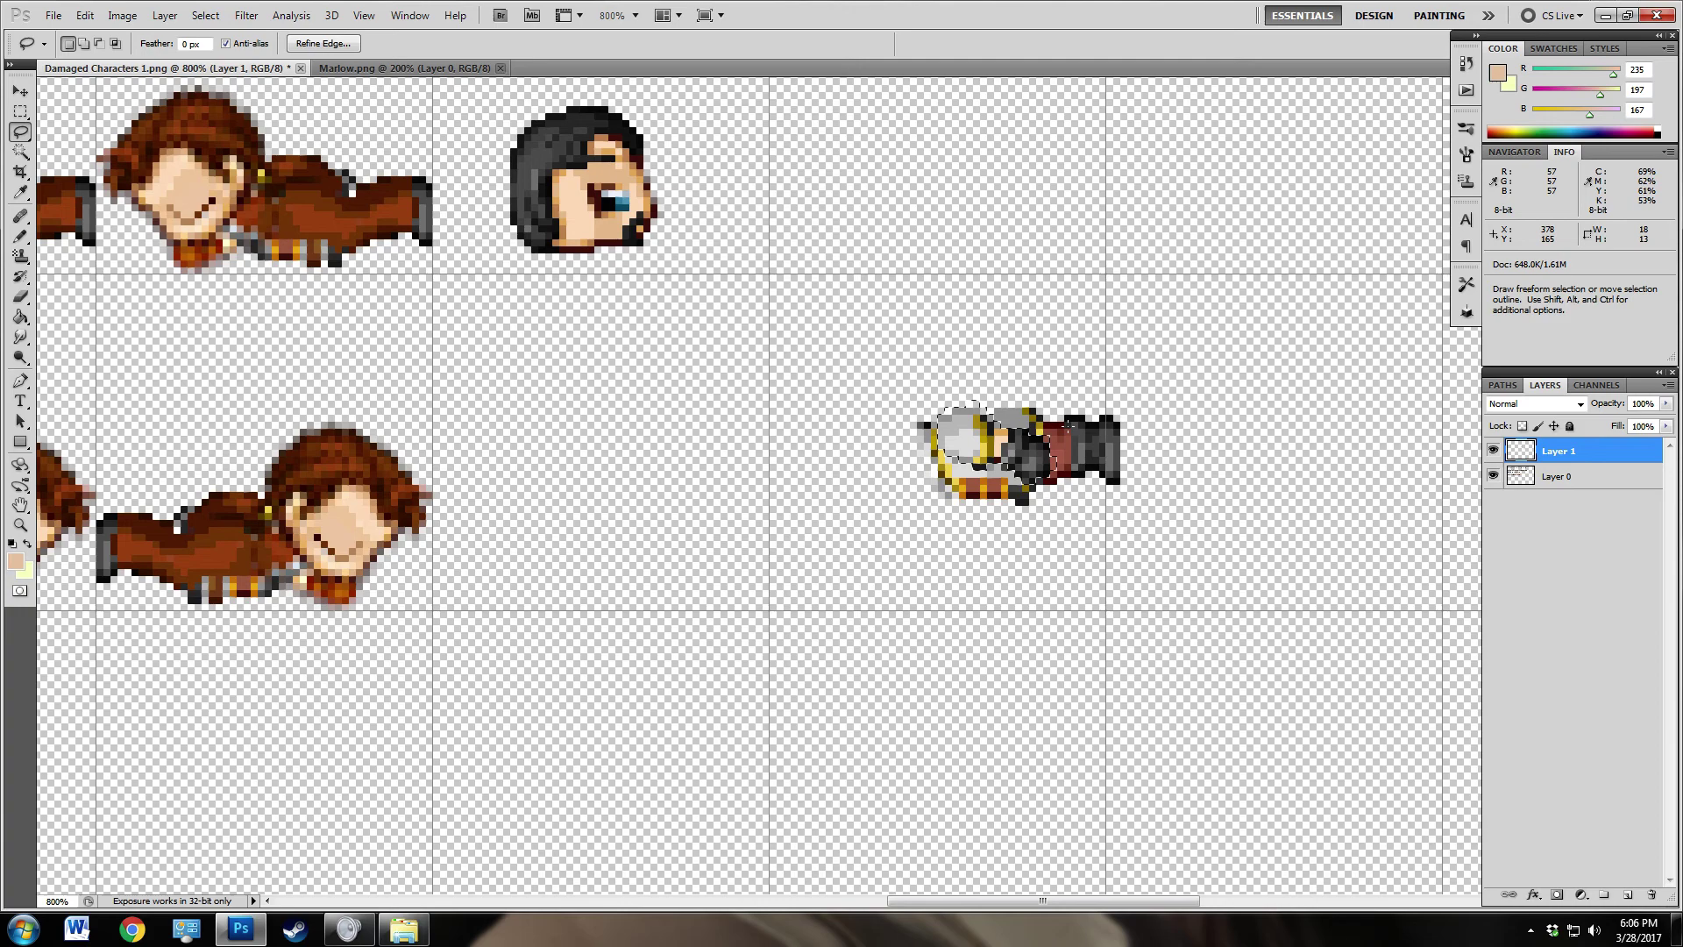
{"action": "key", "text": "alt"}
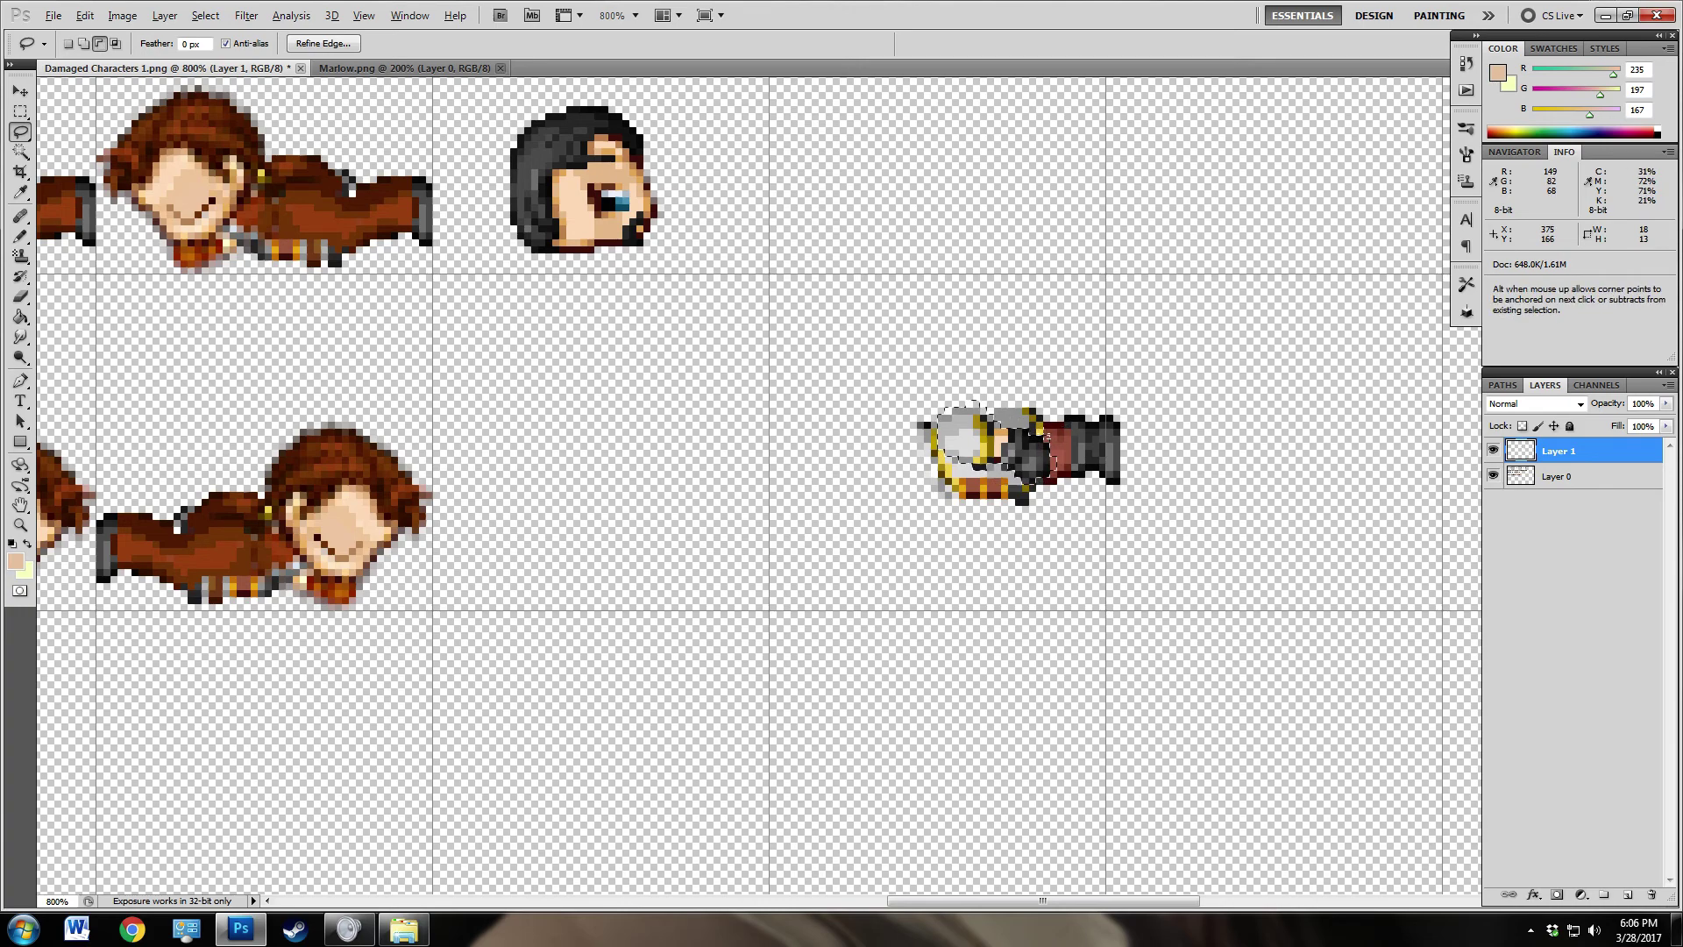
{"action": "key", "text": "alt"}
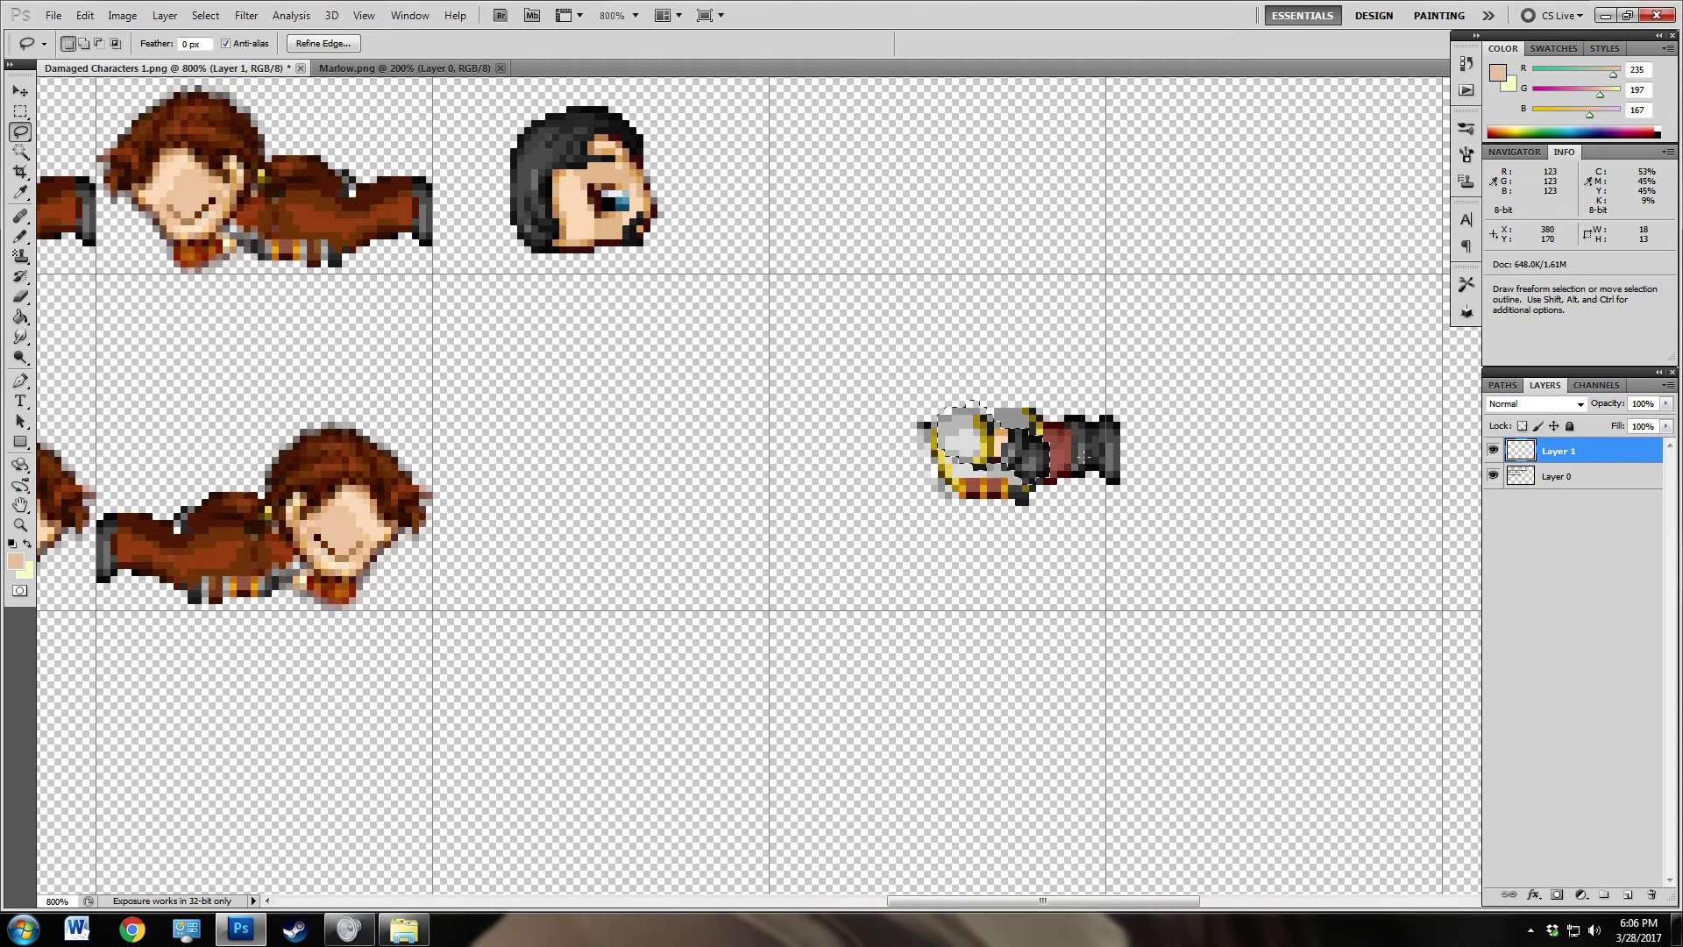
{"action": "key", "text": "alt"}
Step: Drag the arm piece away from the body to the lower left and deselect
{"action": "left_click", "coordinate": [19, 91]}
{"action": "mouse_move", "coordinate": [1009, 458]}
{"action": "left_mouse_down"}
{"action": "mouse_move", "coordinate": [916, 501]}
{"action": "mouse_move", "coordinate": [693, 534]}
{"action": "left_mouse_up"}
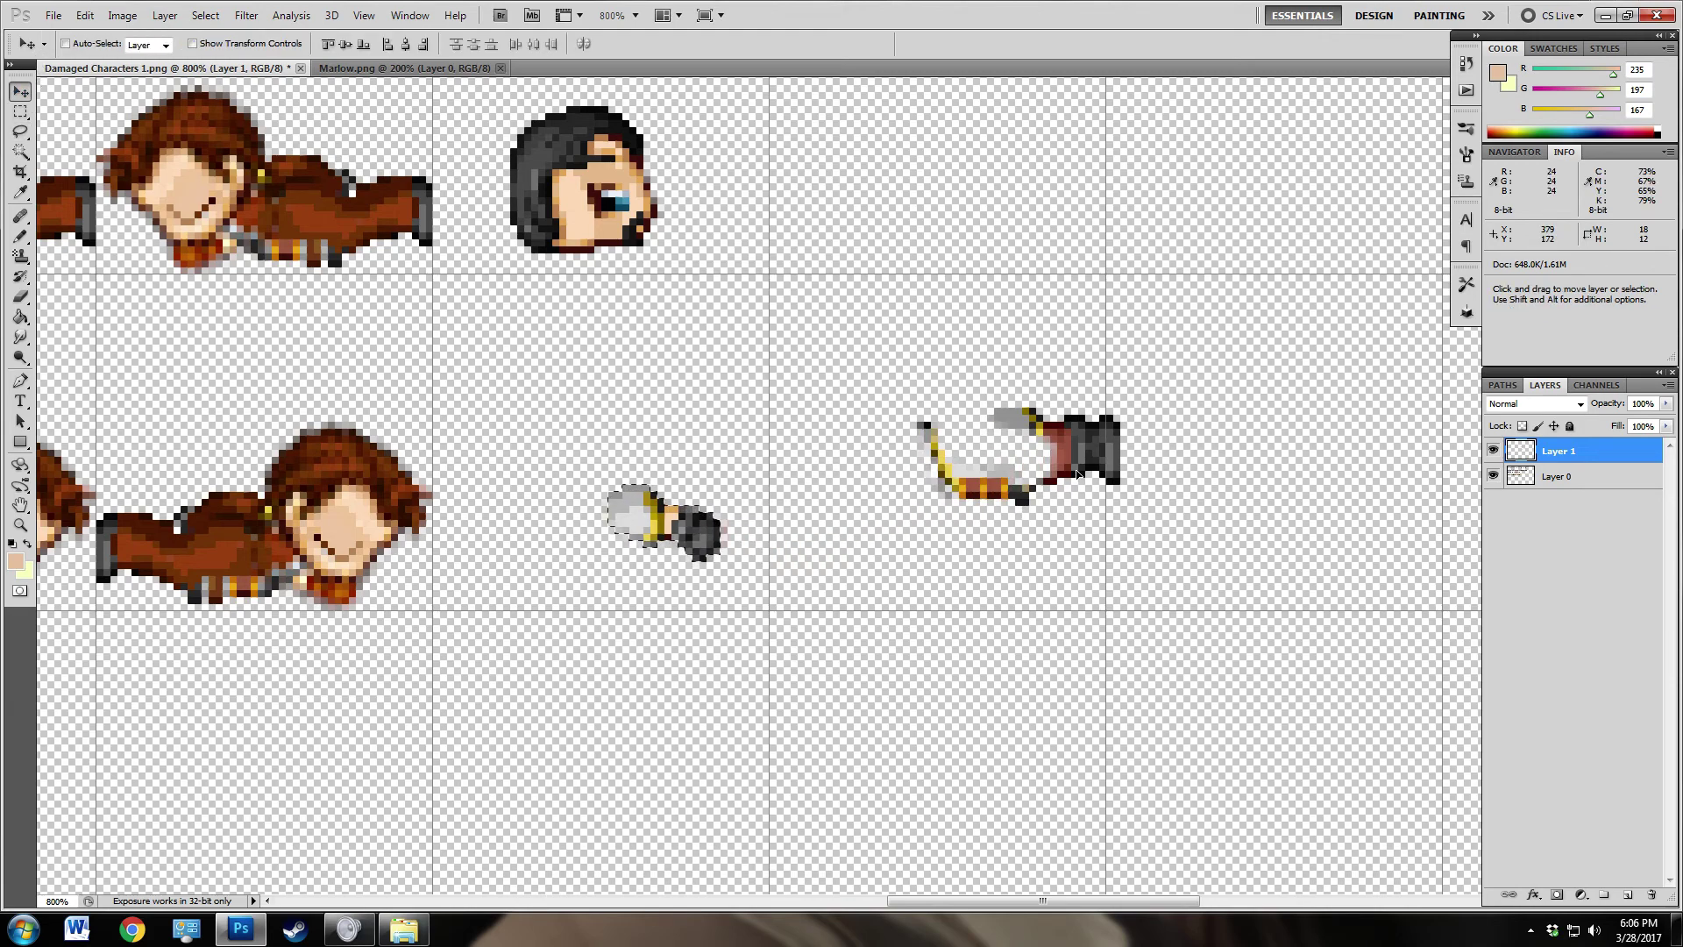
{"action": "left_click_drag", "start_coordinate": [1096, 489], "coordinate": [1024, 514]}
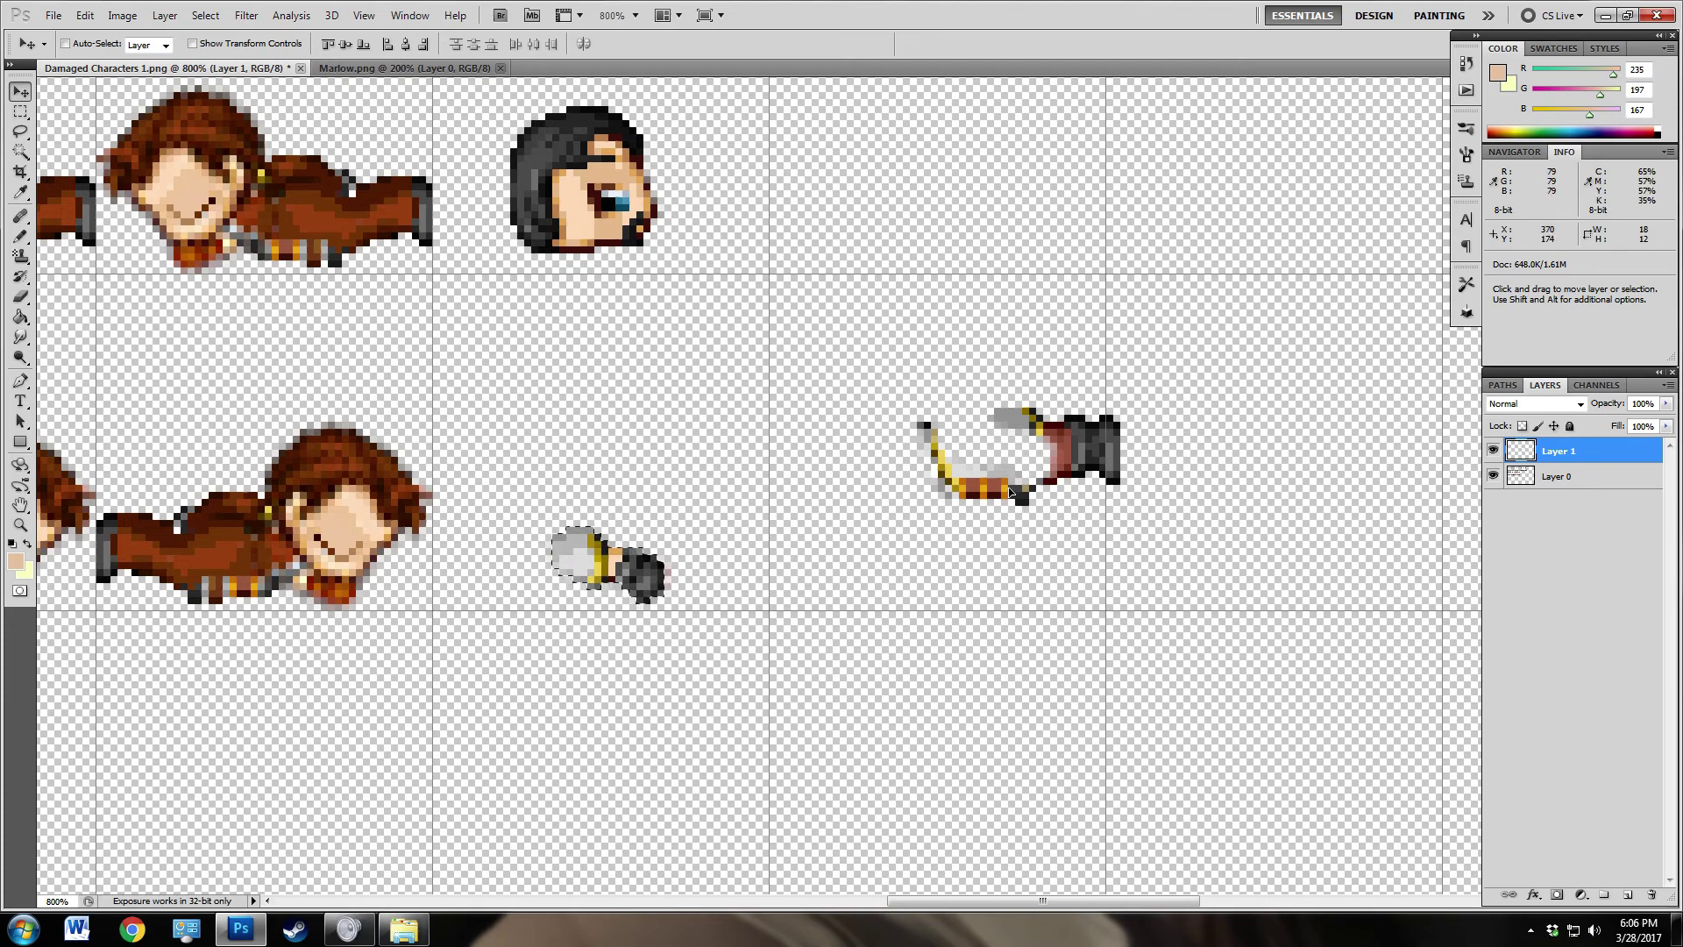
{"action": "key", "text": "ctrl+d"}
Step: Move all of Layer 1 lower, nudge it right and down, and marquee-select the head
{"action": "left_click_drag", "start_coordinate": [1094, 457], "coordinate": [1061, 550]}
{"action": "key", "text": "Right"}
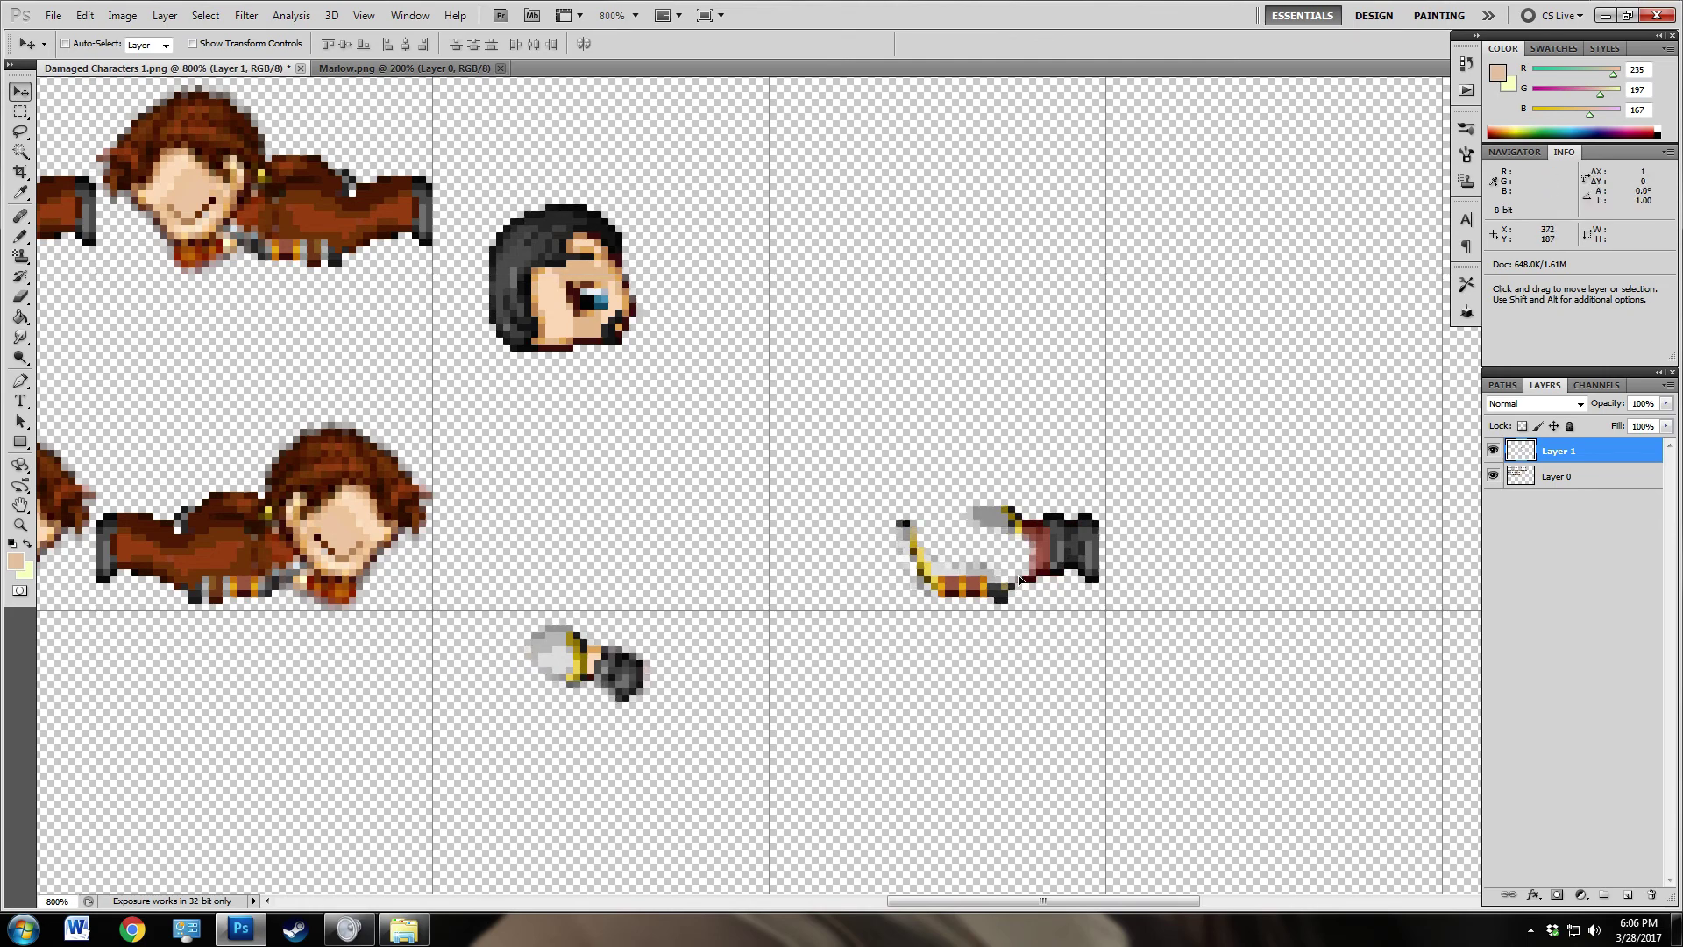
{"action": "key", "text": "Down"}
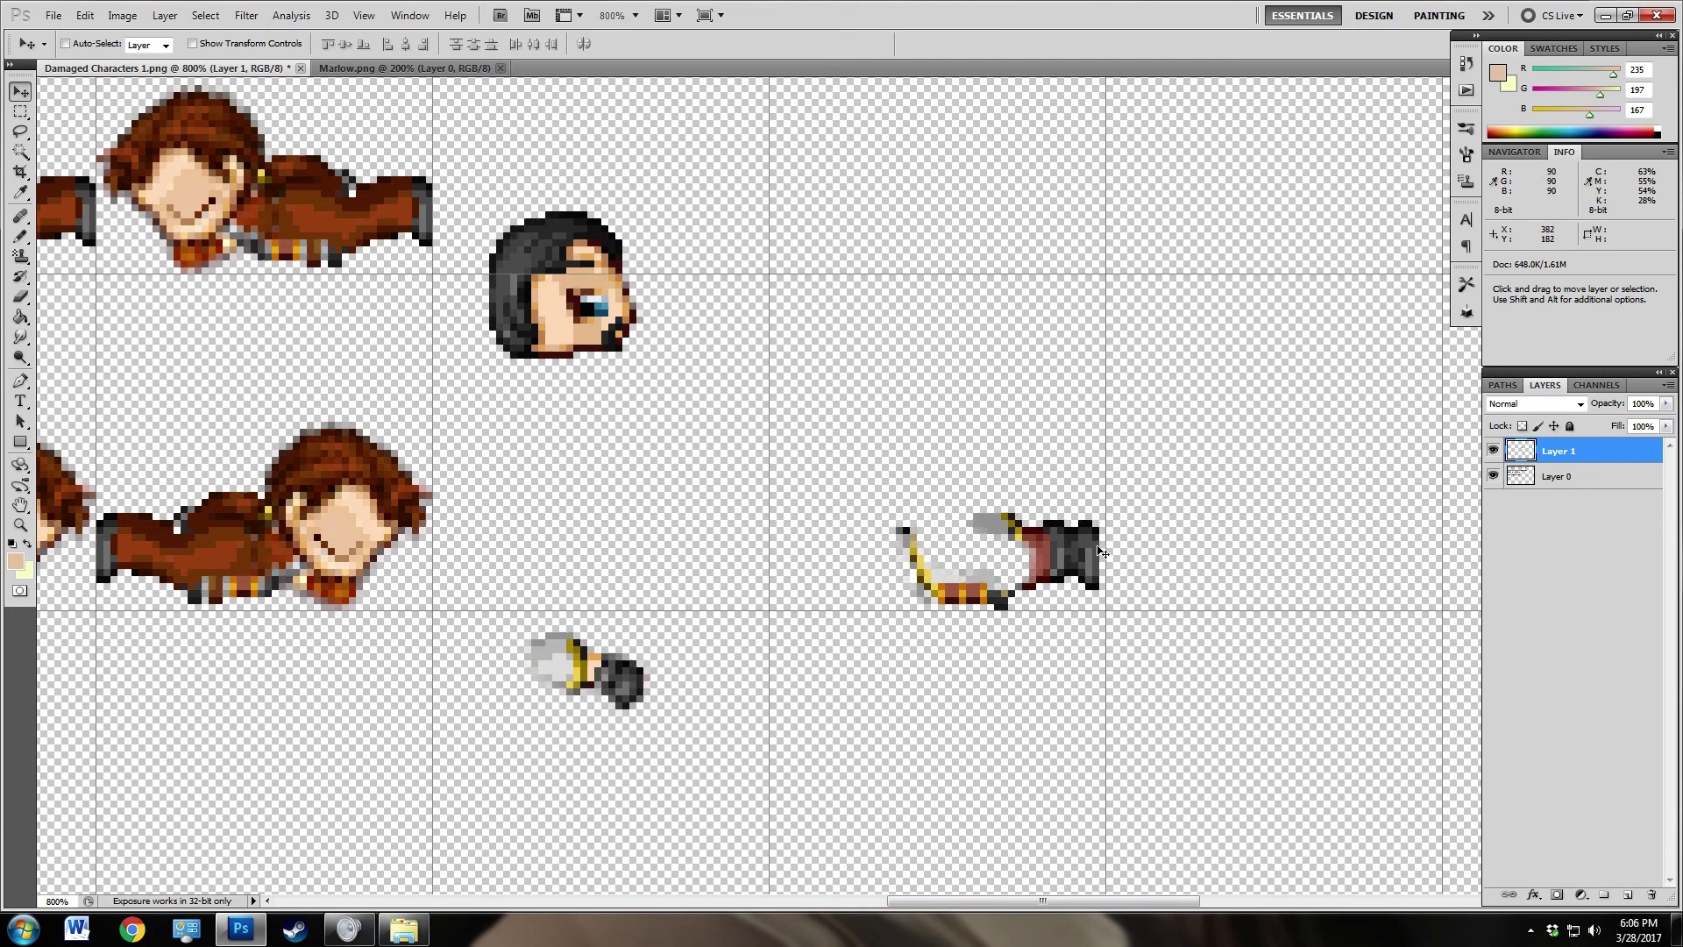
{"action": "key", "text": "Right"}
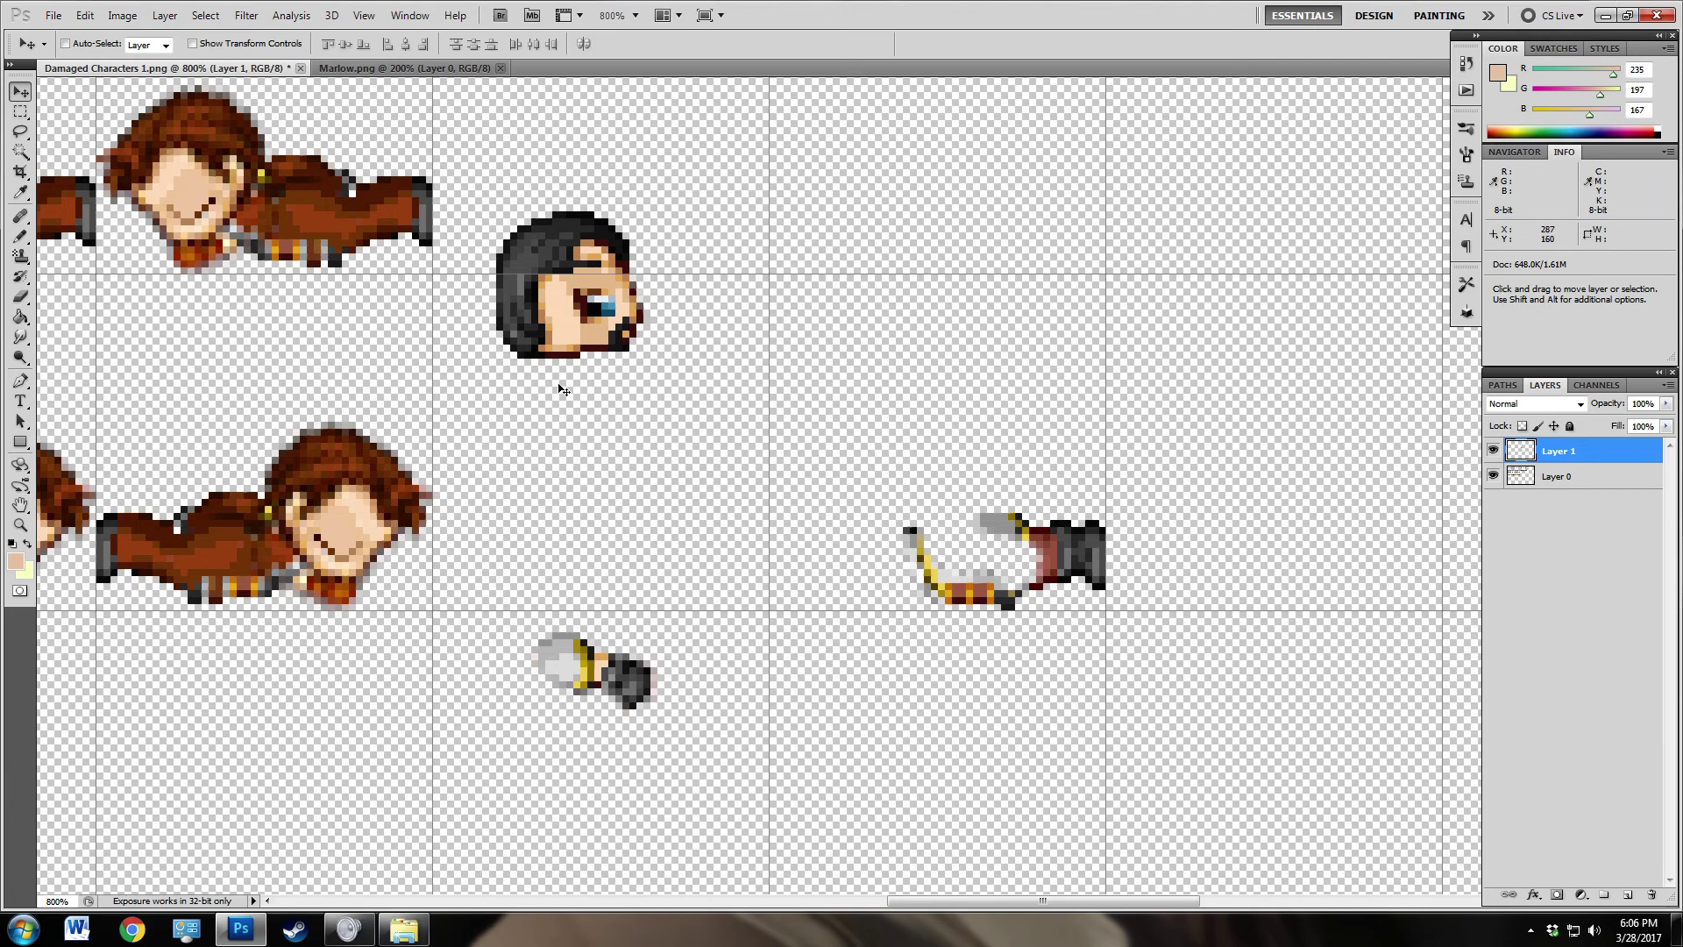
{"action": "left_click", "coordinate": [20, 111]}
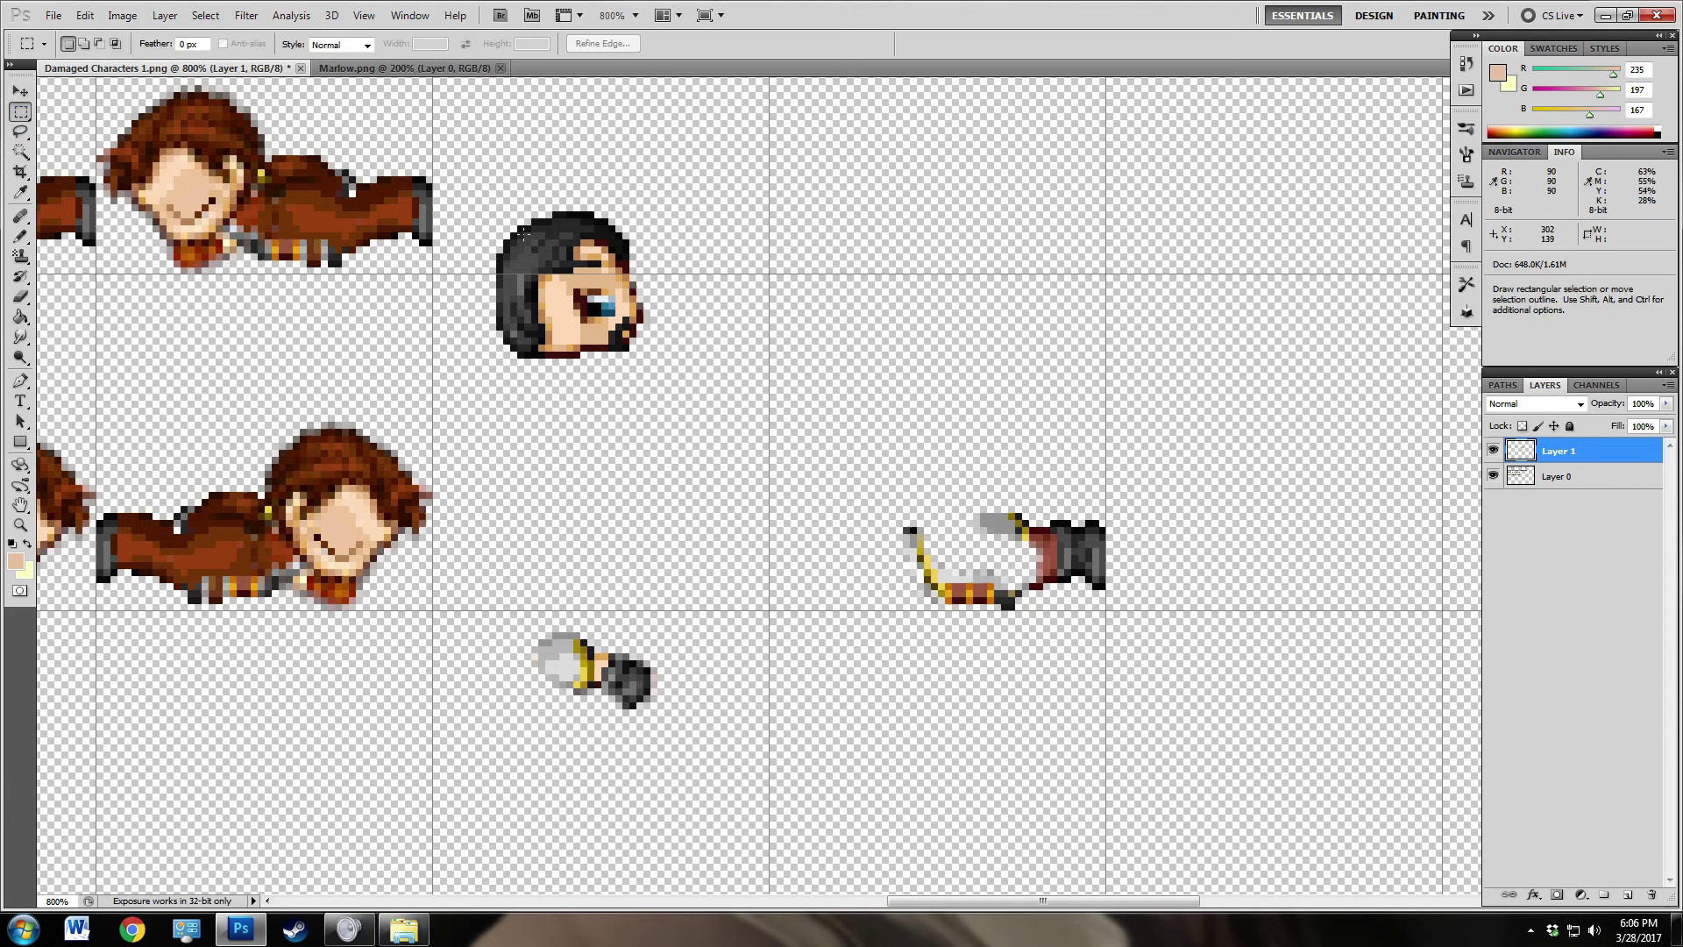
{"action": "left_click_drag", "start_coordinate": [468, 191], "coordinate": [671, 392]}
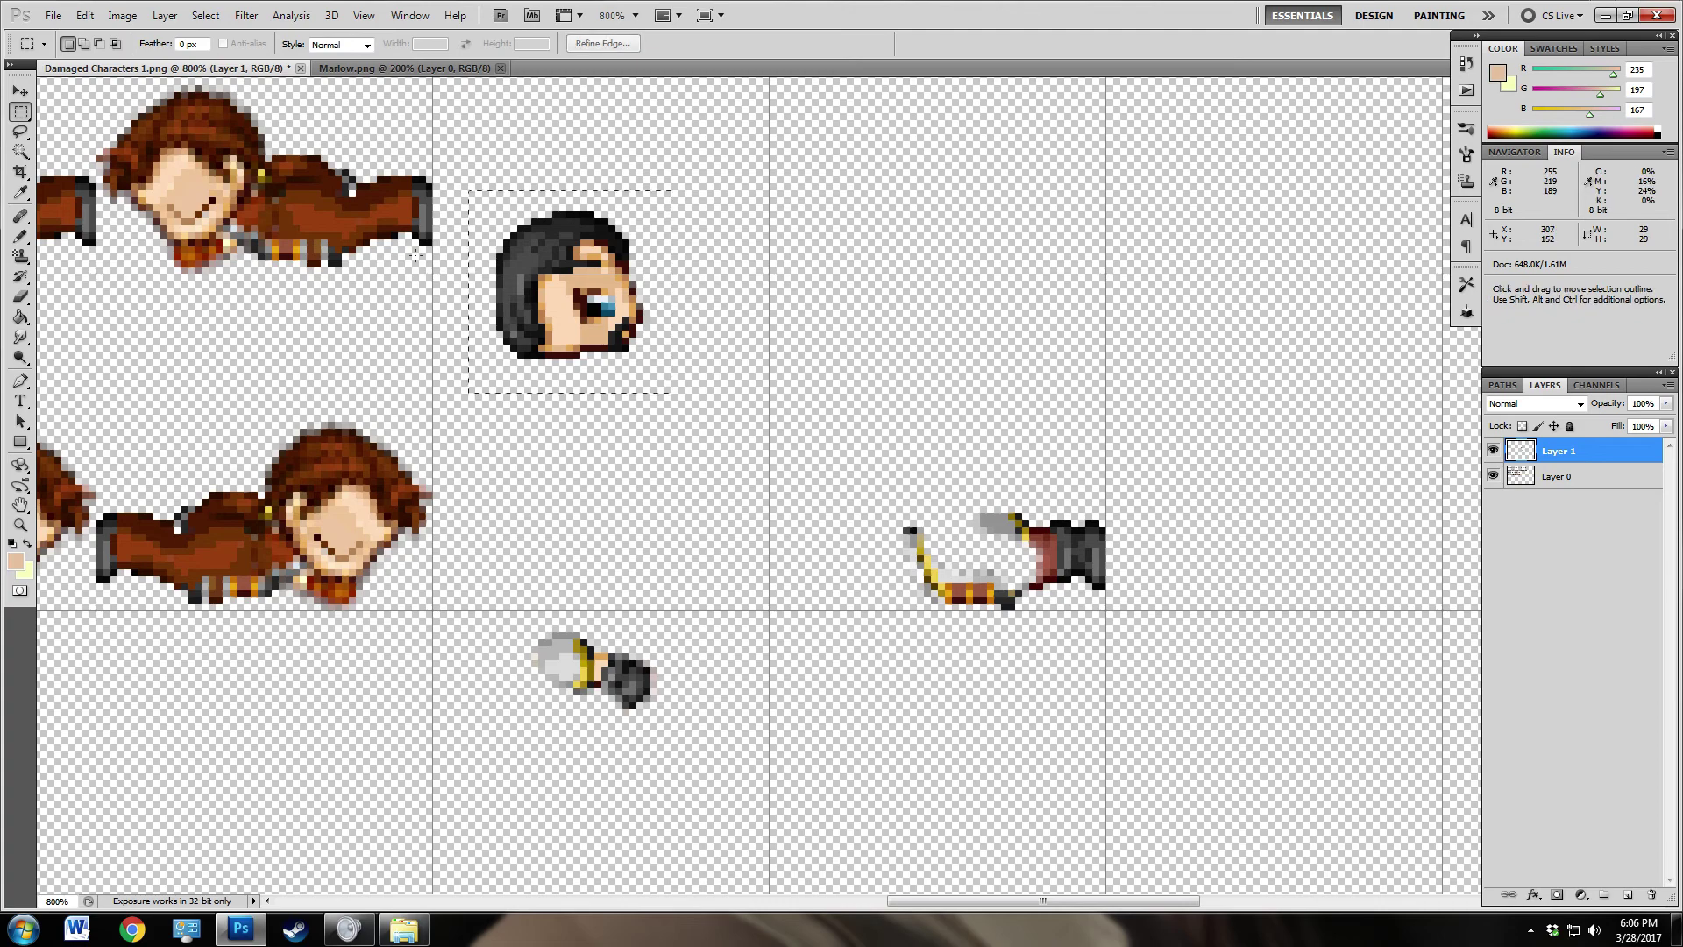
Step: Rotate the head 90° clockwise, then a further 45° by typed angle, and commit
{"action": "left_click", "coordinate": [85, 15]}
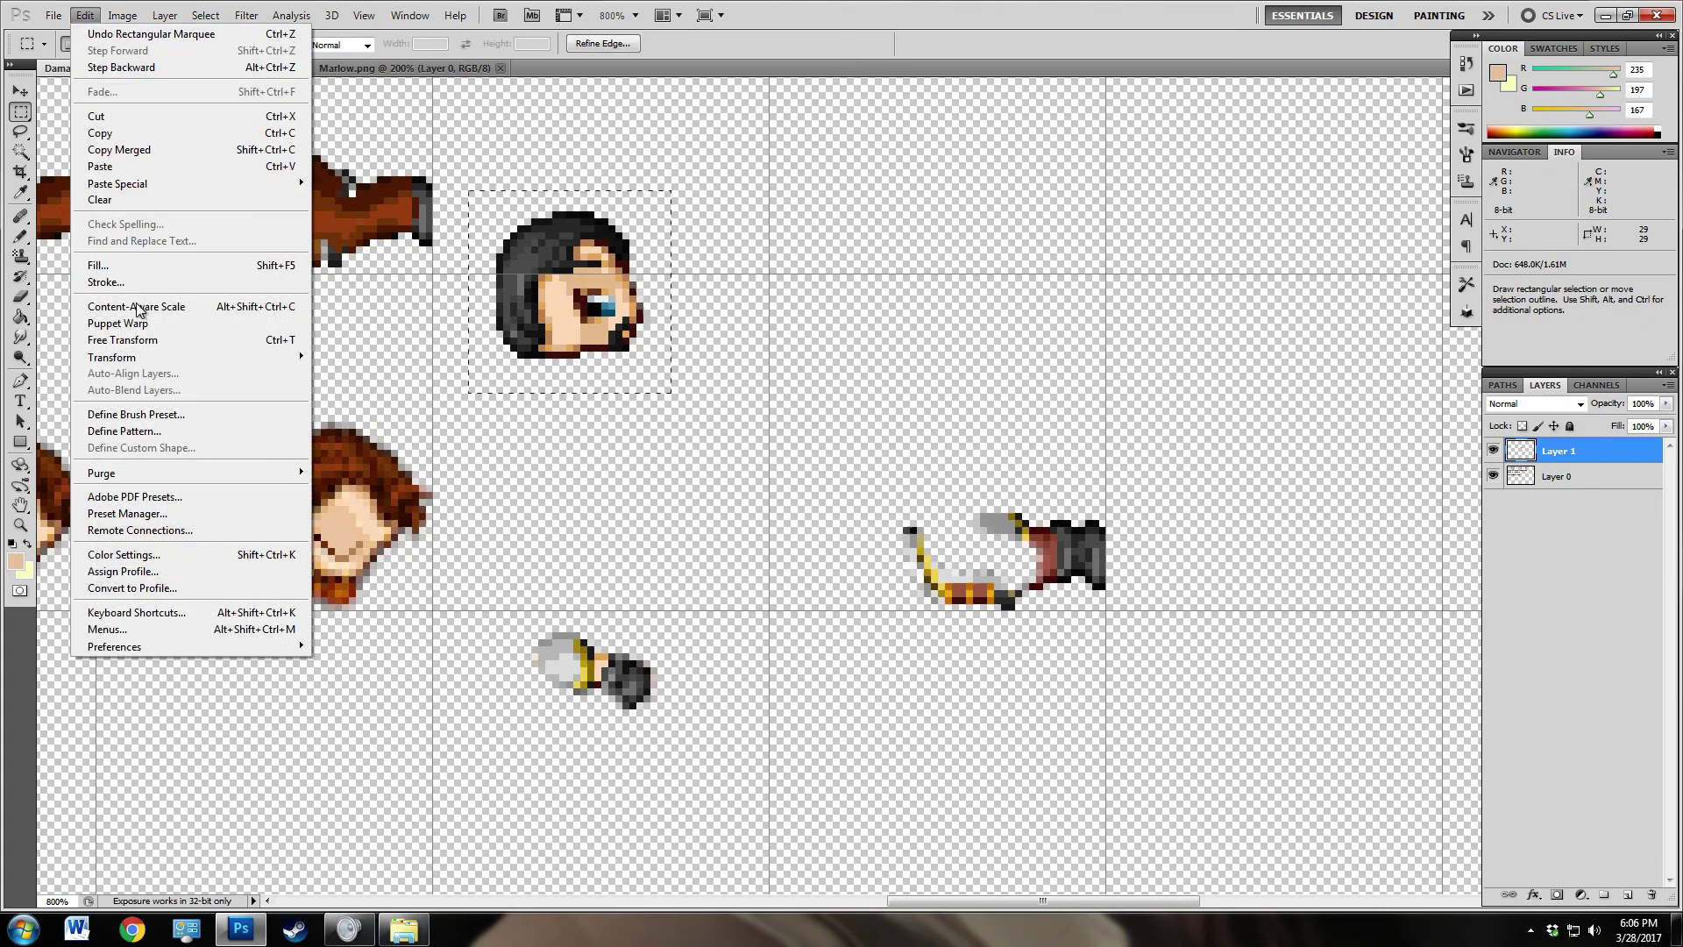
{"action": "mouse_move", "coordinate": [146, 360]}
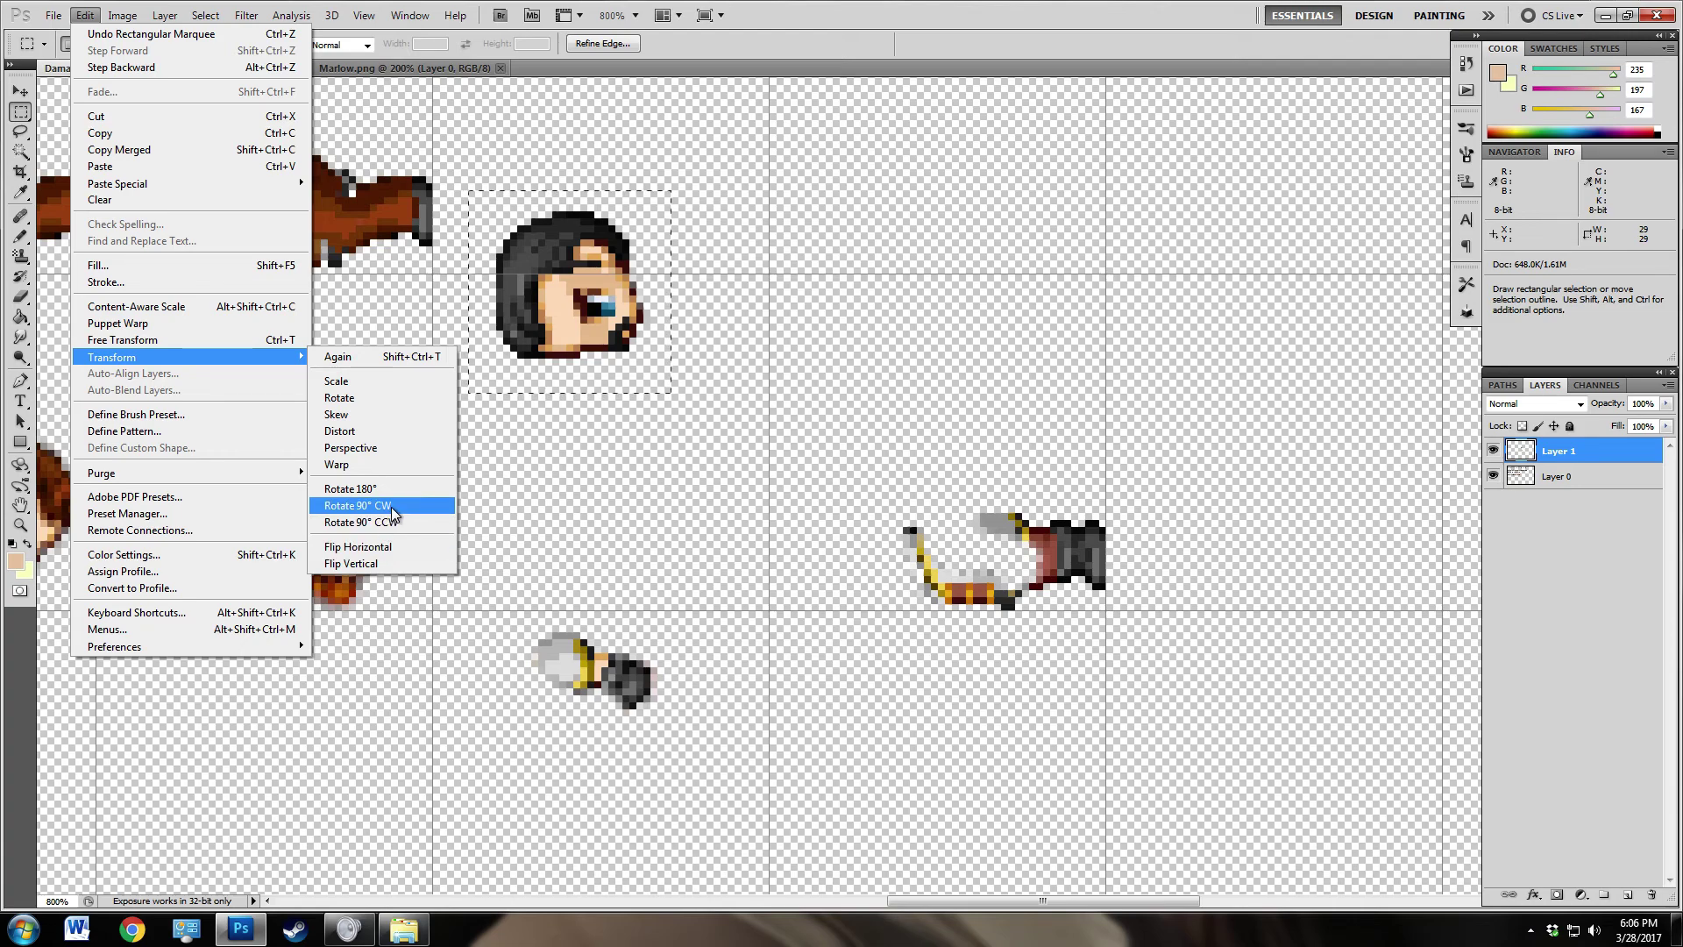
{"action": "left_click", "coordinate": [358, 505]}
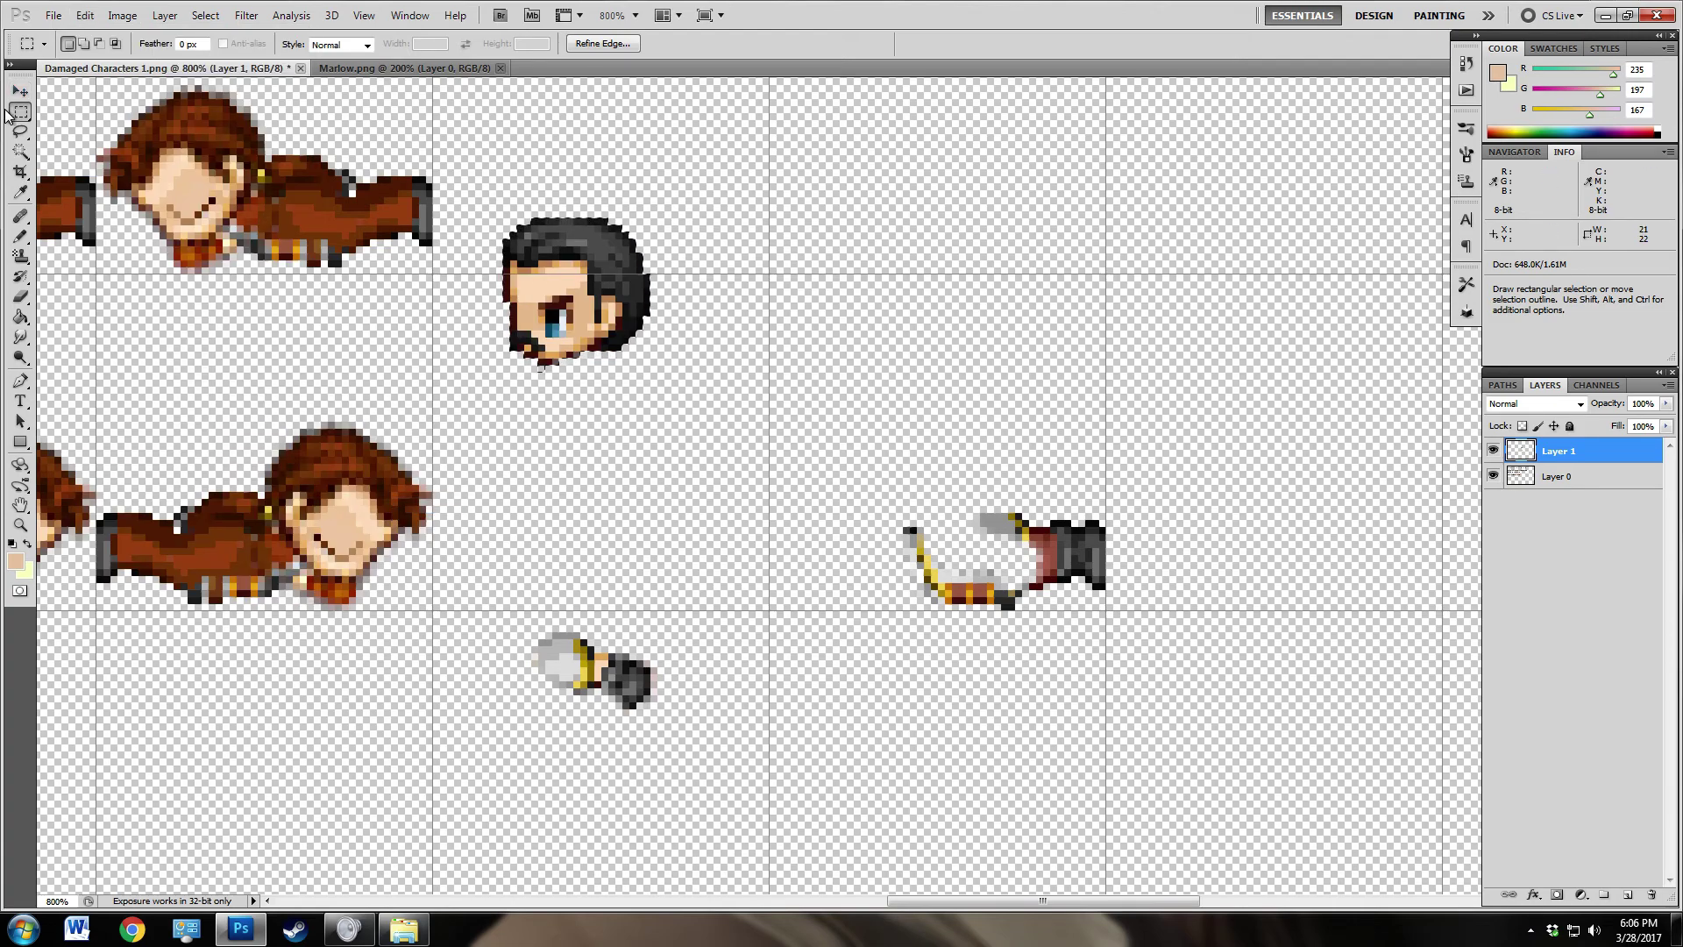
{"action": "left_click", "coordinate": [85, 14]}
{"action": "mouse_move", "coordinate": [156, 357]}
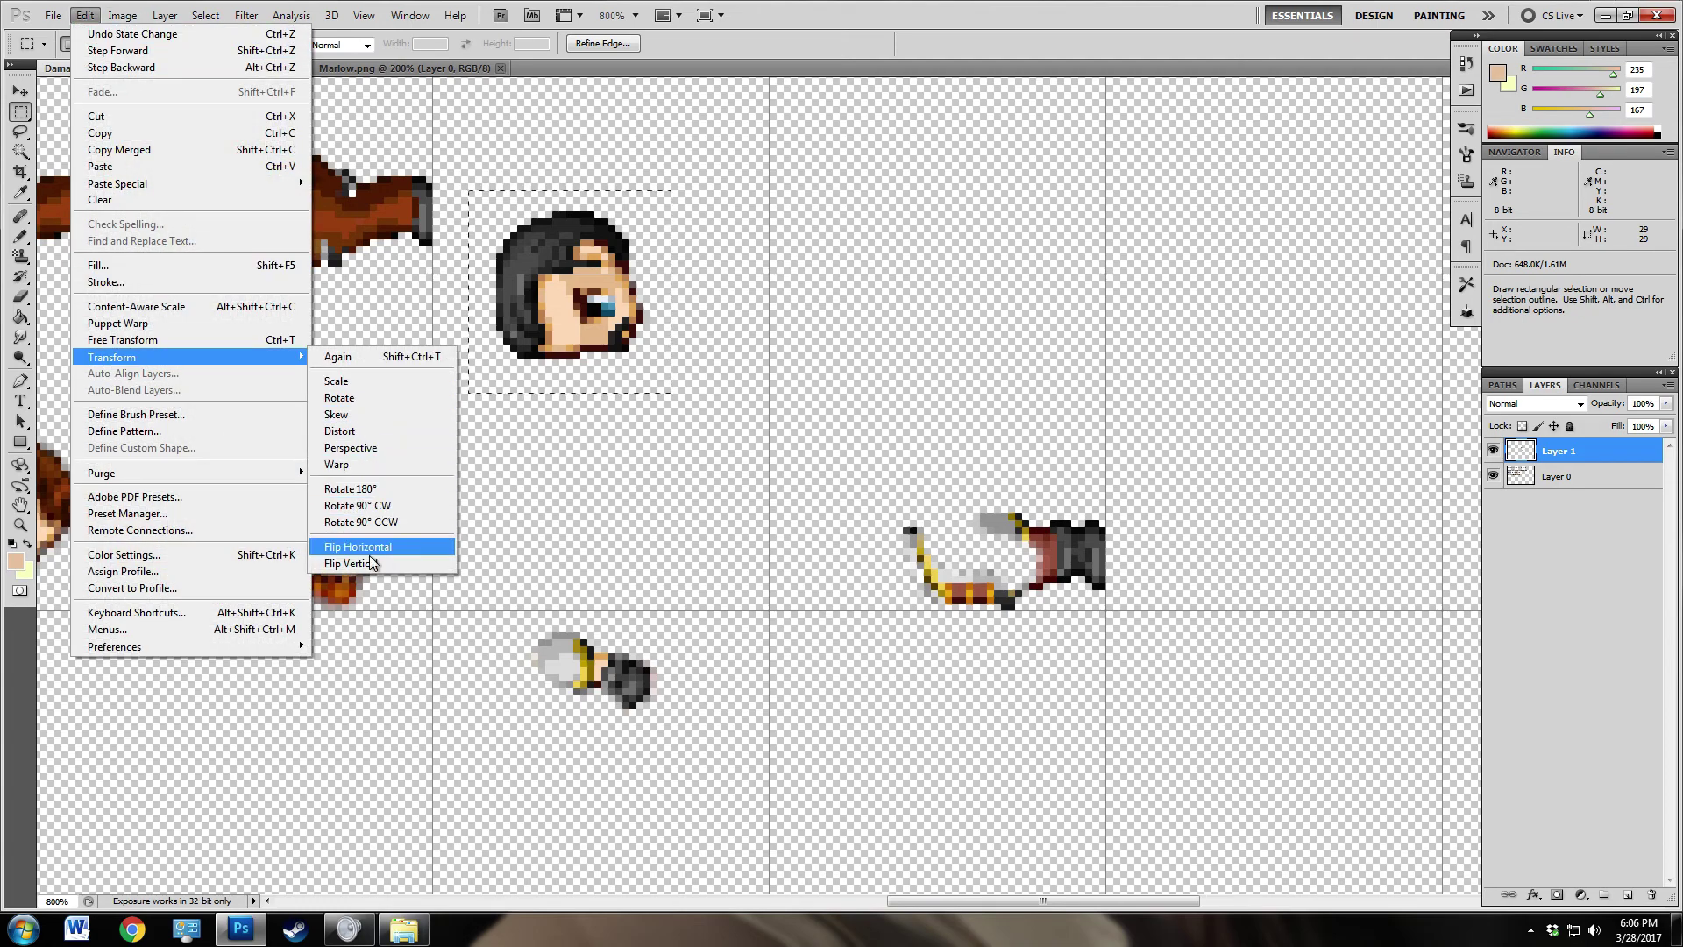
{"action": "left_click", "coordinate": [391, 397]}
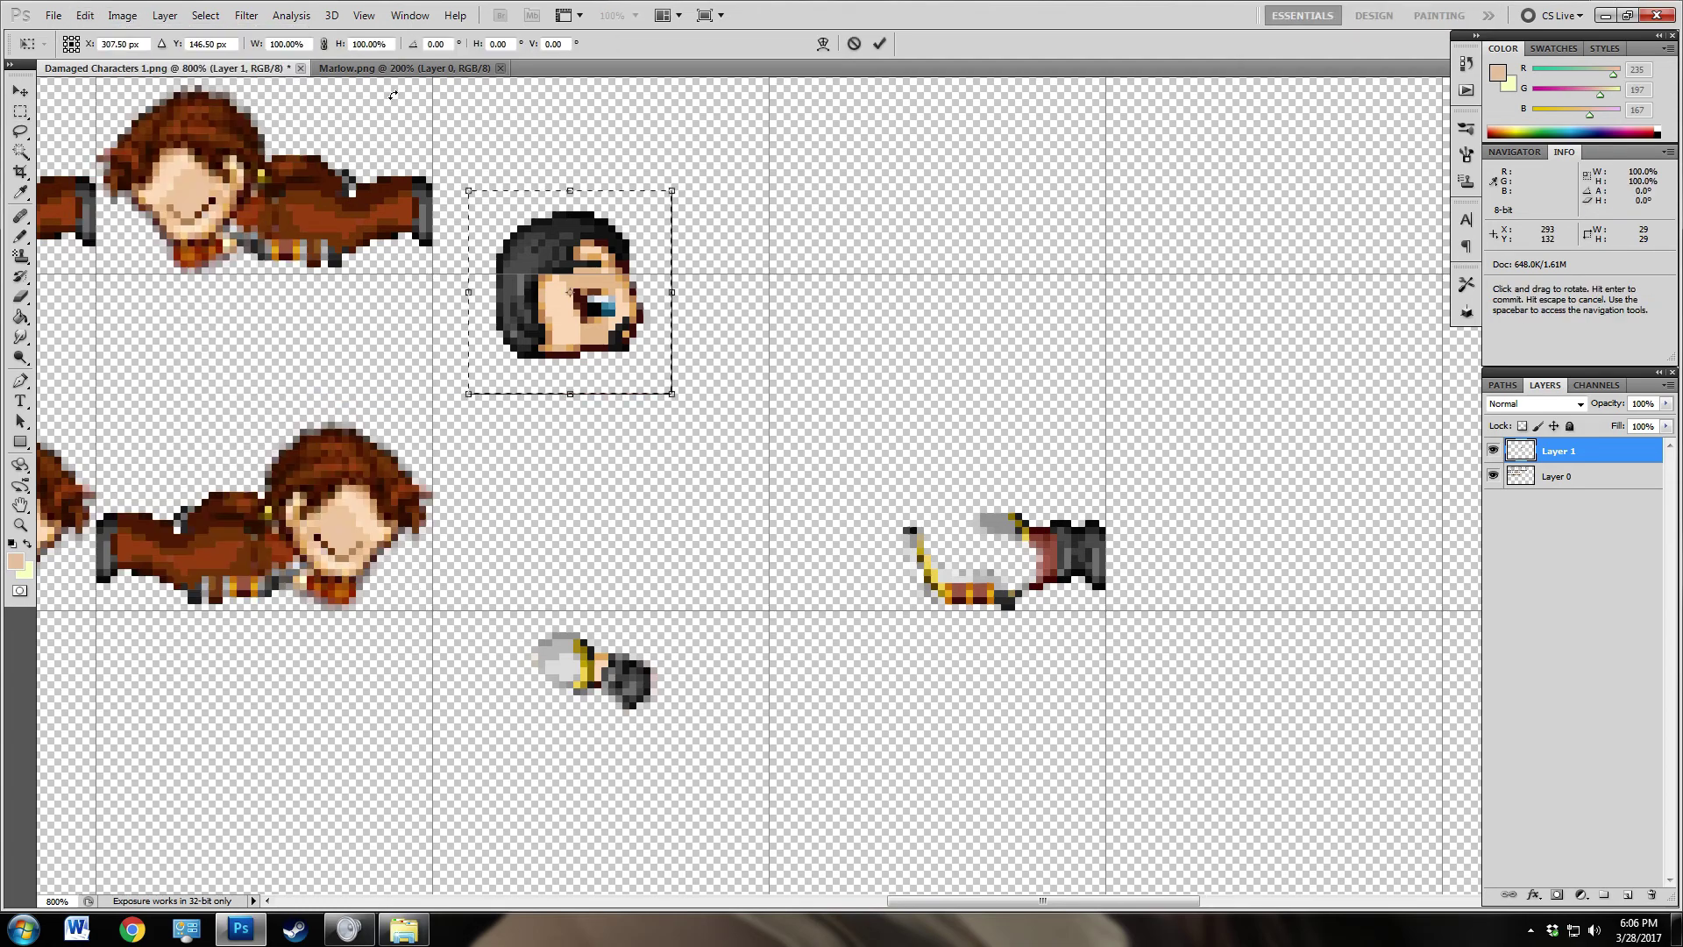
{"action": "double_click", "coordinate": [435, 43]}
{"action": "type", "text": "45"}
{"action": "key", "text": "Return"}
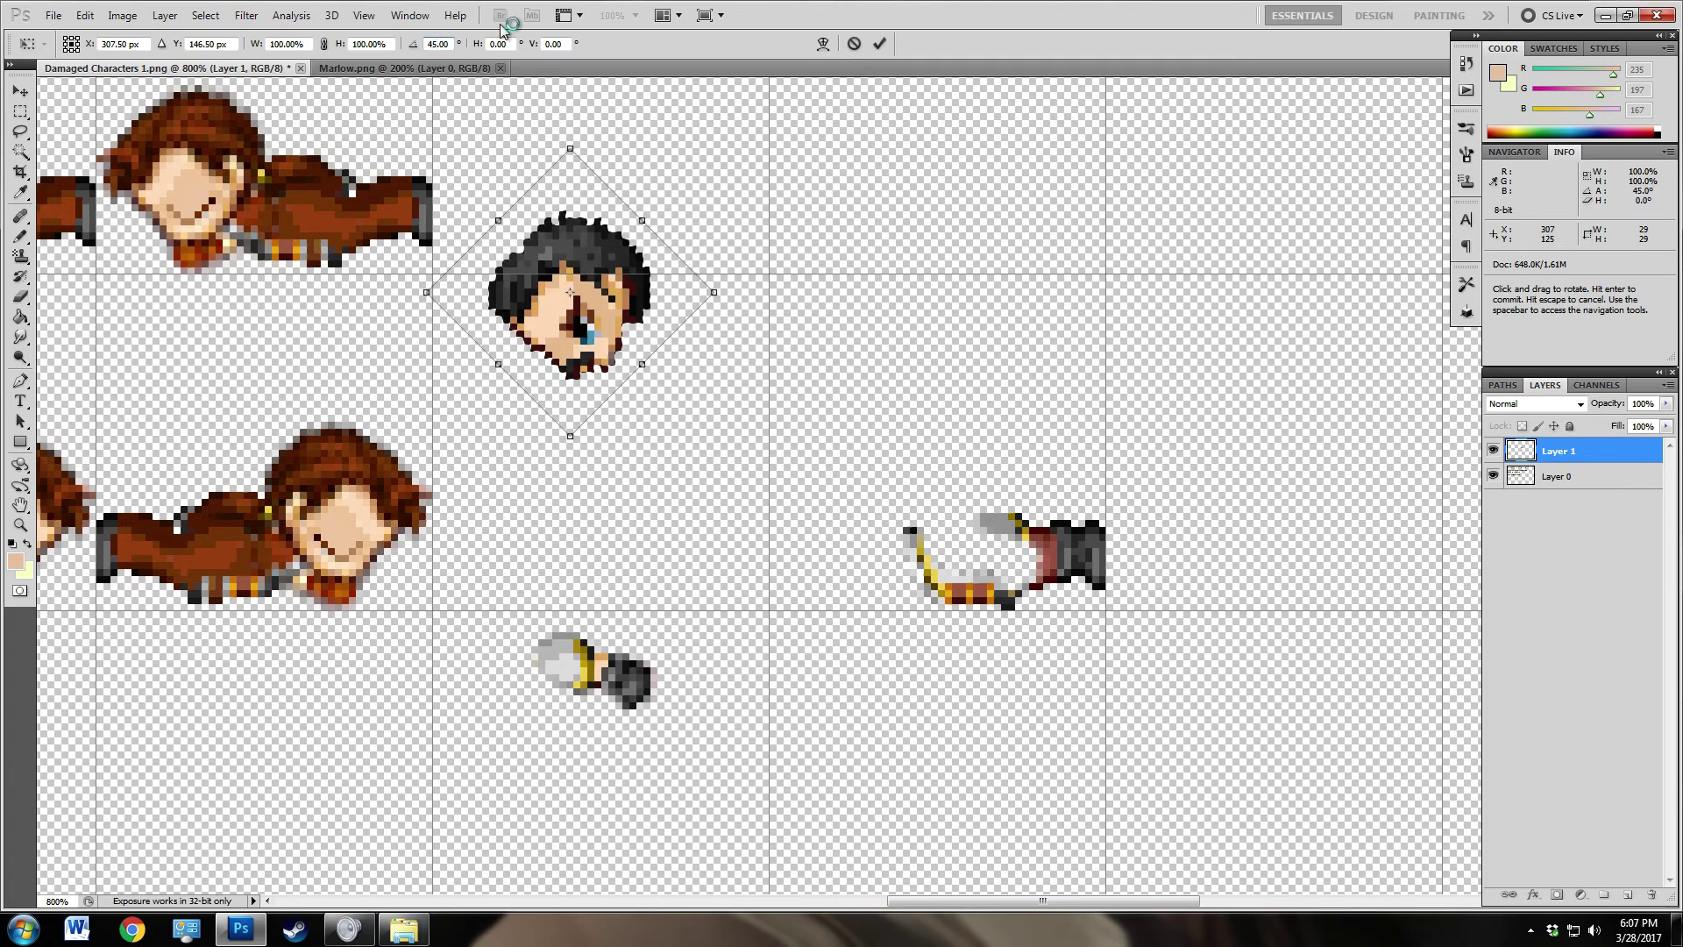
{"action": "left_click", "coordinate": [879, 44]}
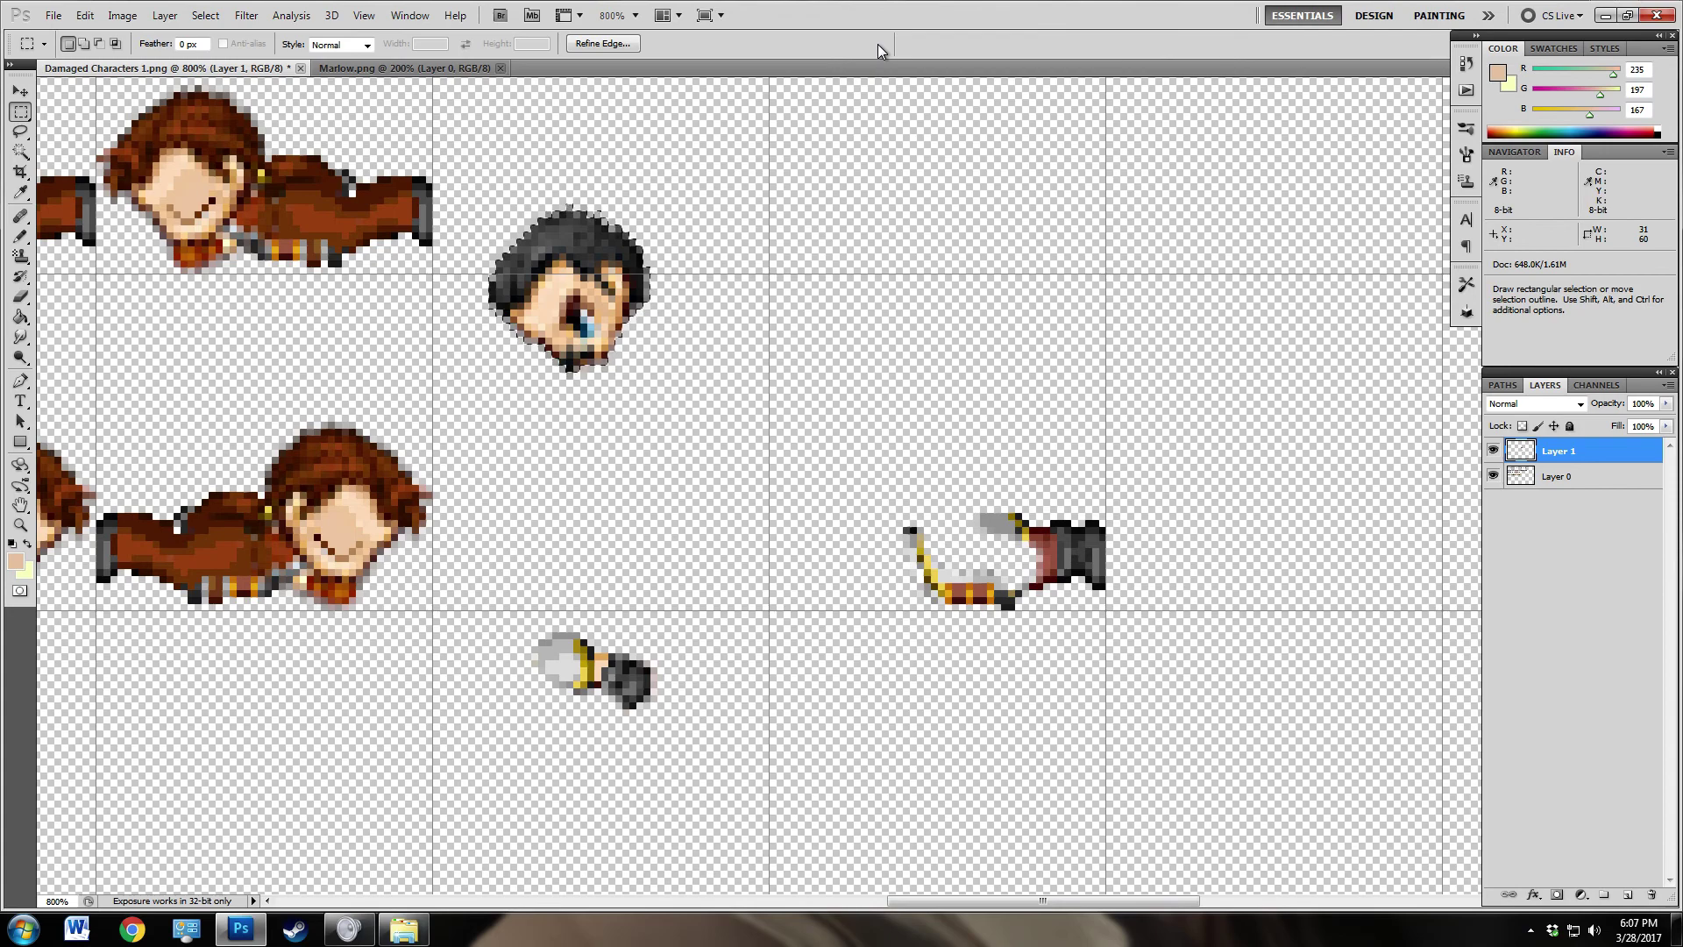
Step: Move the tilted head above the collapsed body on the right
{"action": "left_click", "coordinate": [20, 90]}
{"action": "left_click_drag", "start_coordinate": [617, 313], "coordinate": [857, 530]}
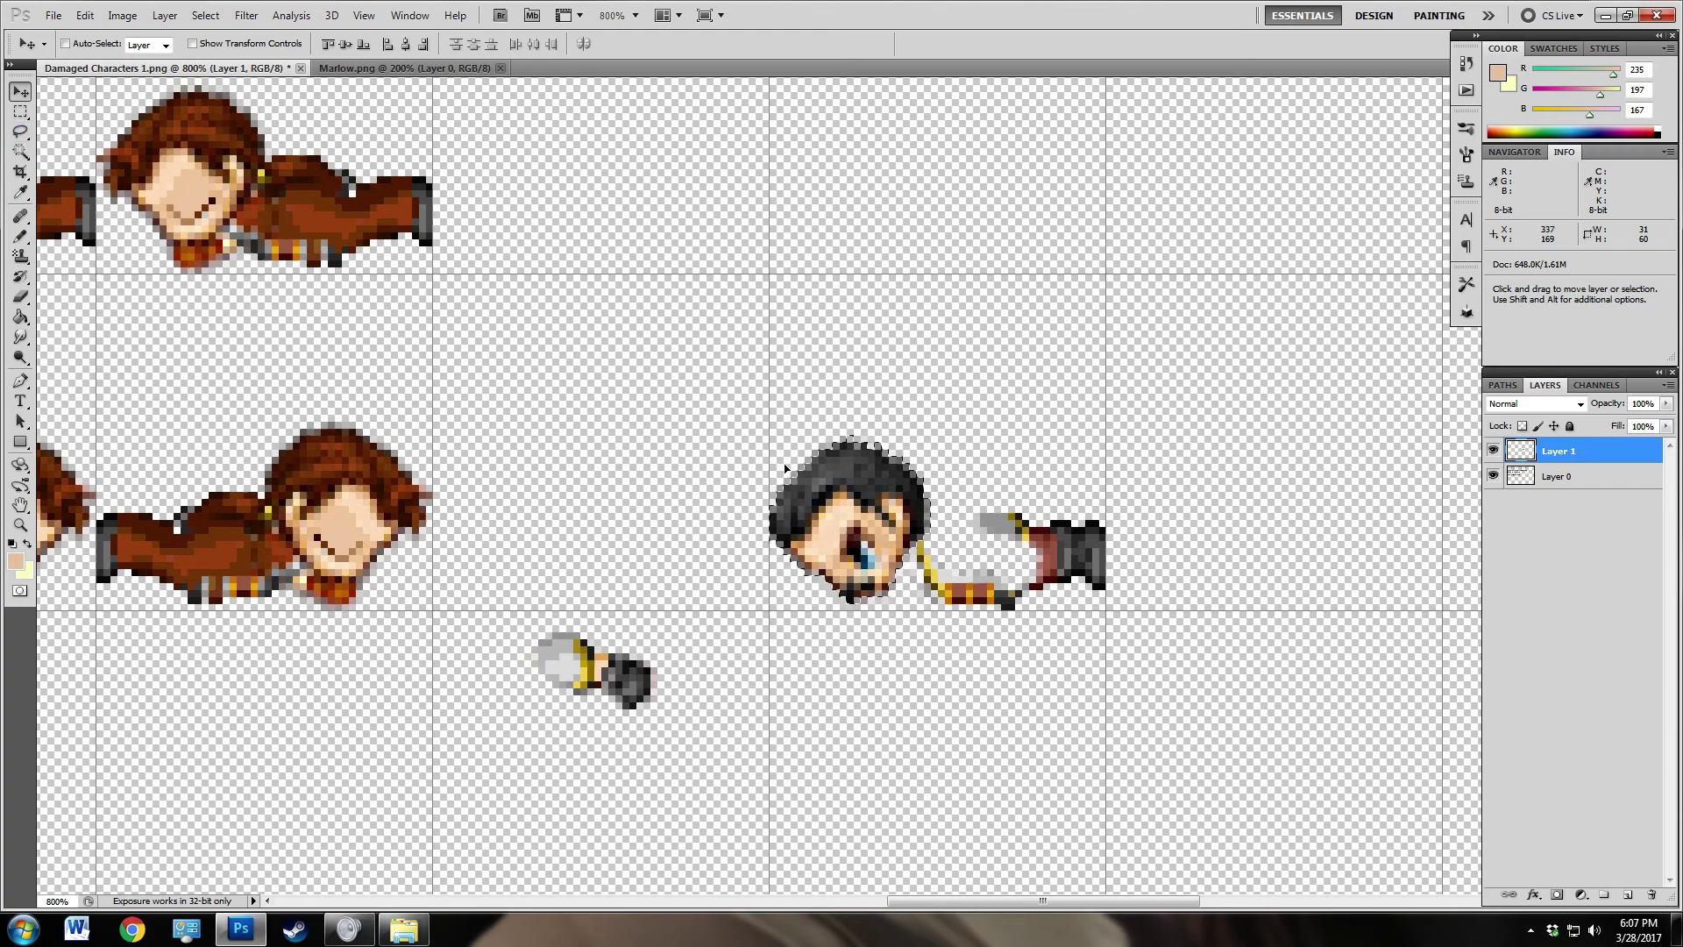
{"action": "left_click_drag", "start_coordinate": [840, 499], "coordinate": [862, 343]}
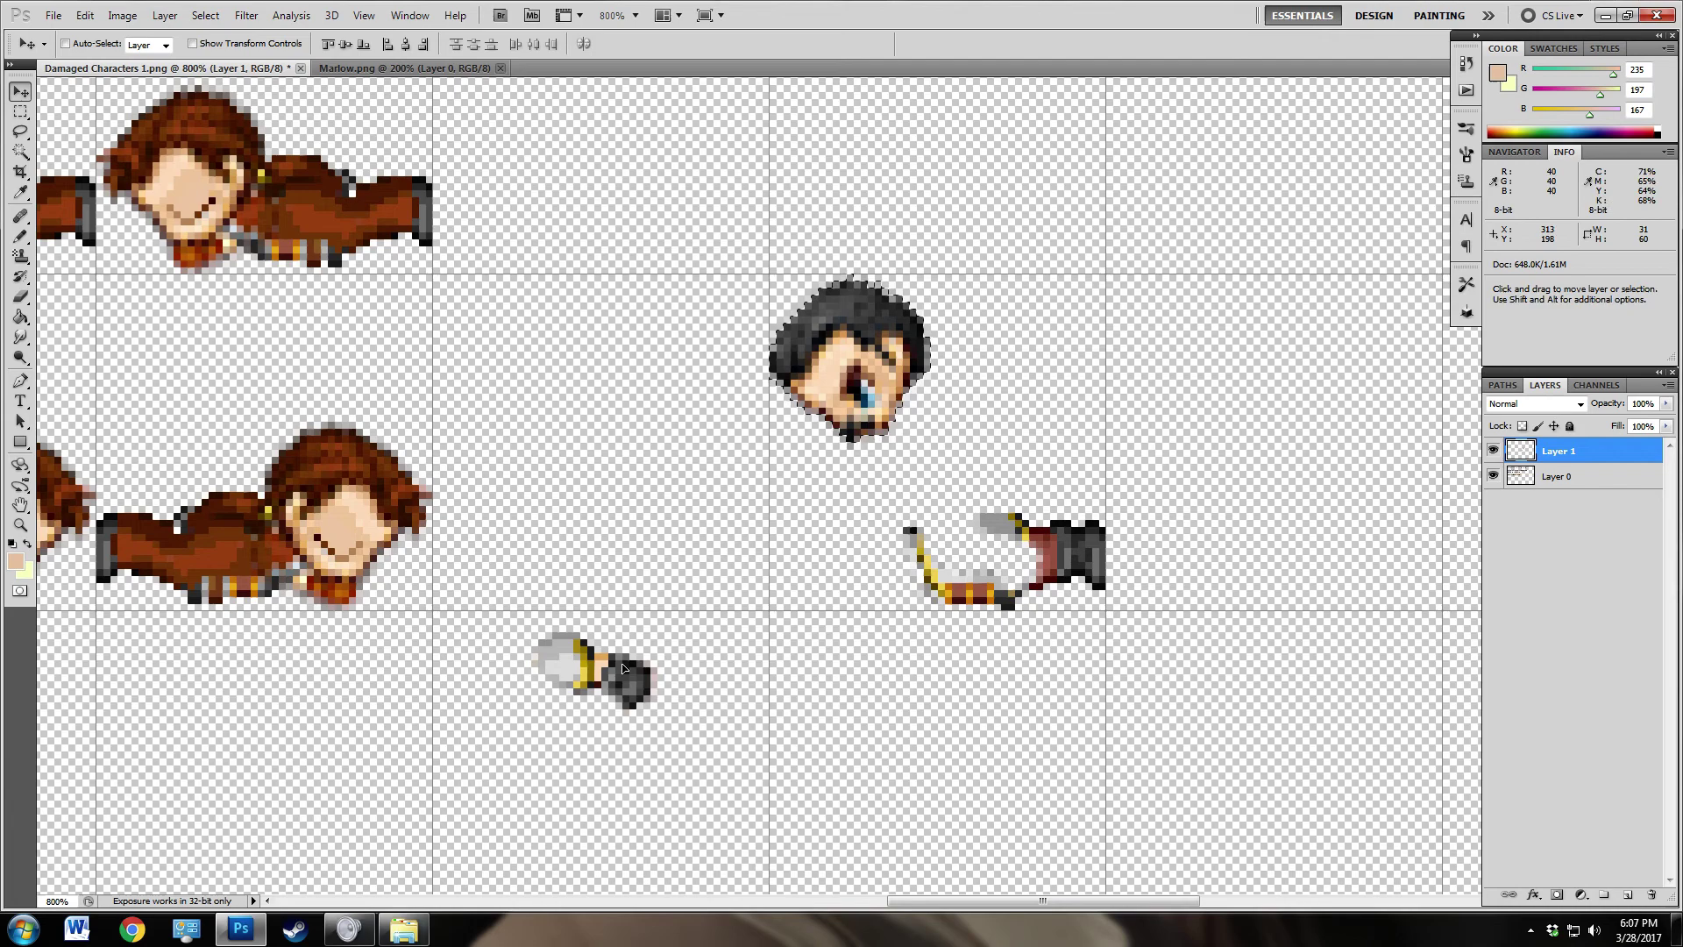
Step: Select the loose hand piece and rotate it 180°
{"action": "left_click", "coordinate": [21, 113]}
{"action": "left_click_drag", "start_coordinate": [511, 610], "coordinate": [677, 728]}
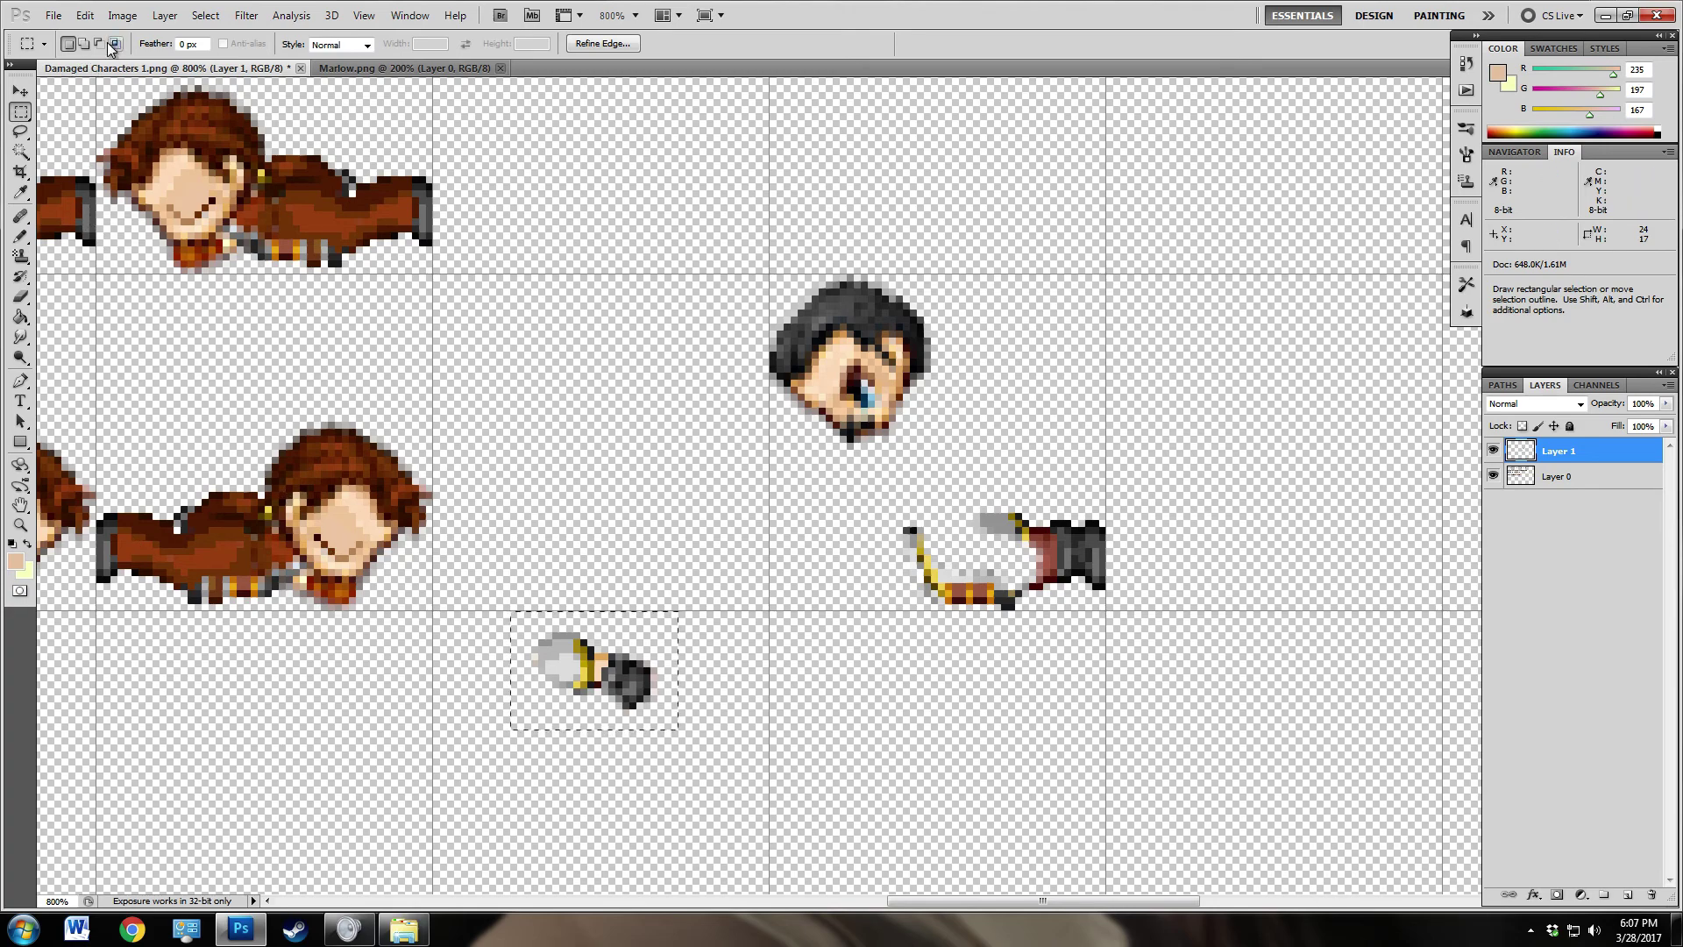
{"action": "left_click", "coordinate": [85, 15]}
{"action": "mouse_move", "coordinate": [167, 358]}
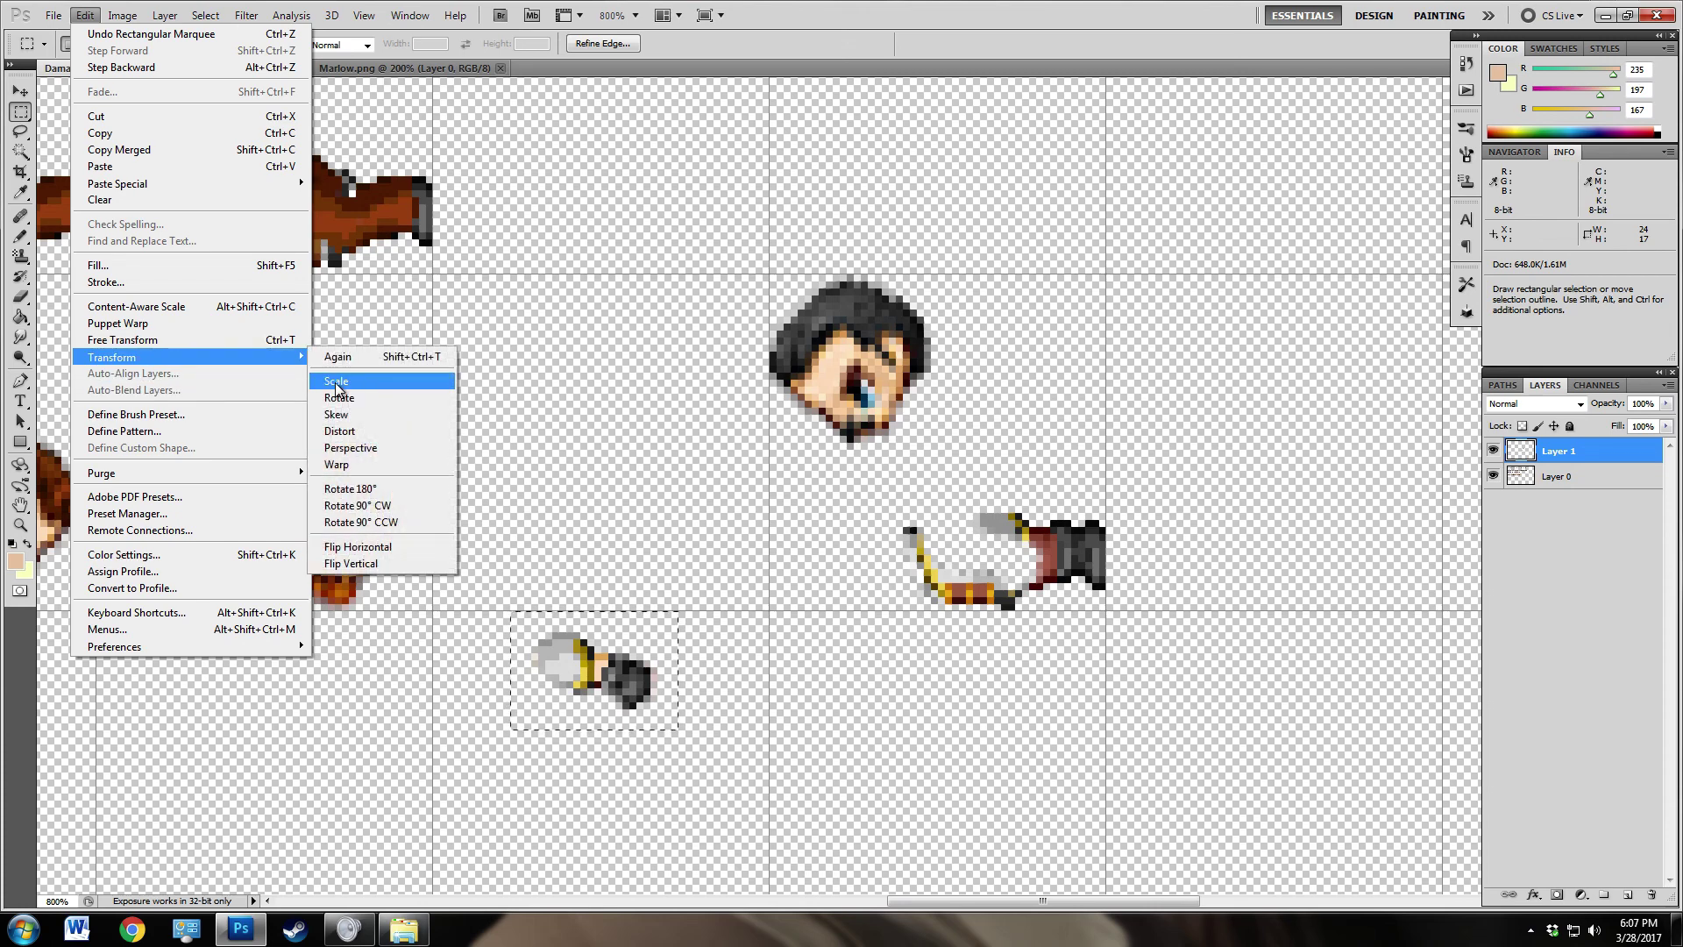
{"action": "left_click", "coordinate": [360, 489]}
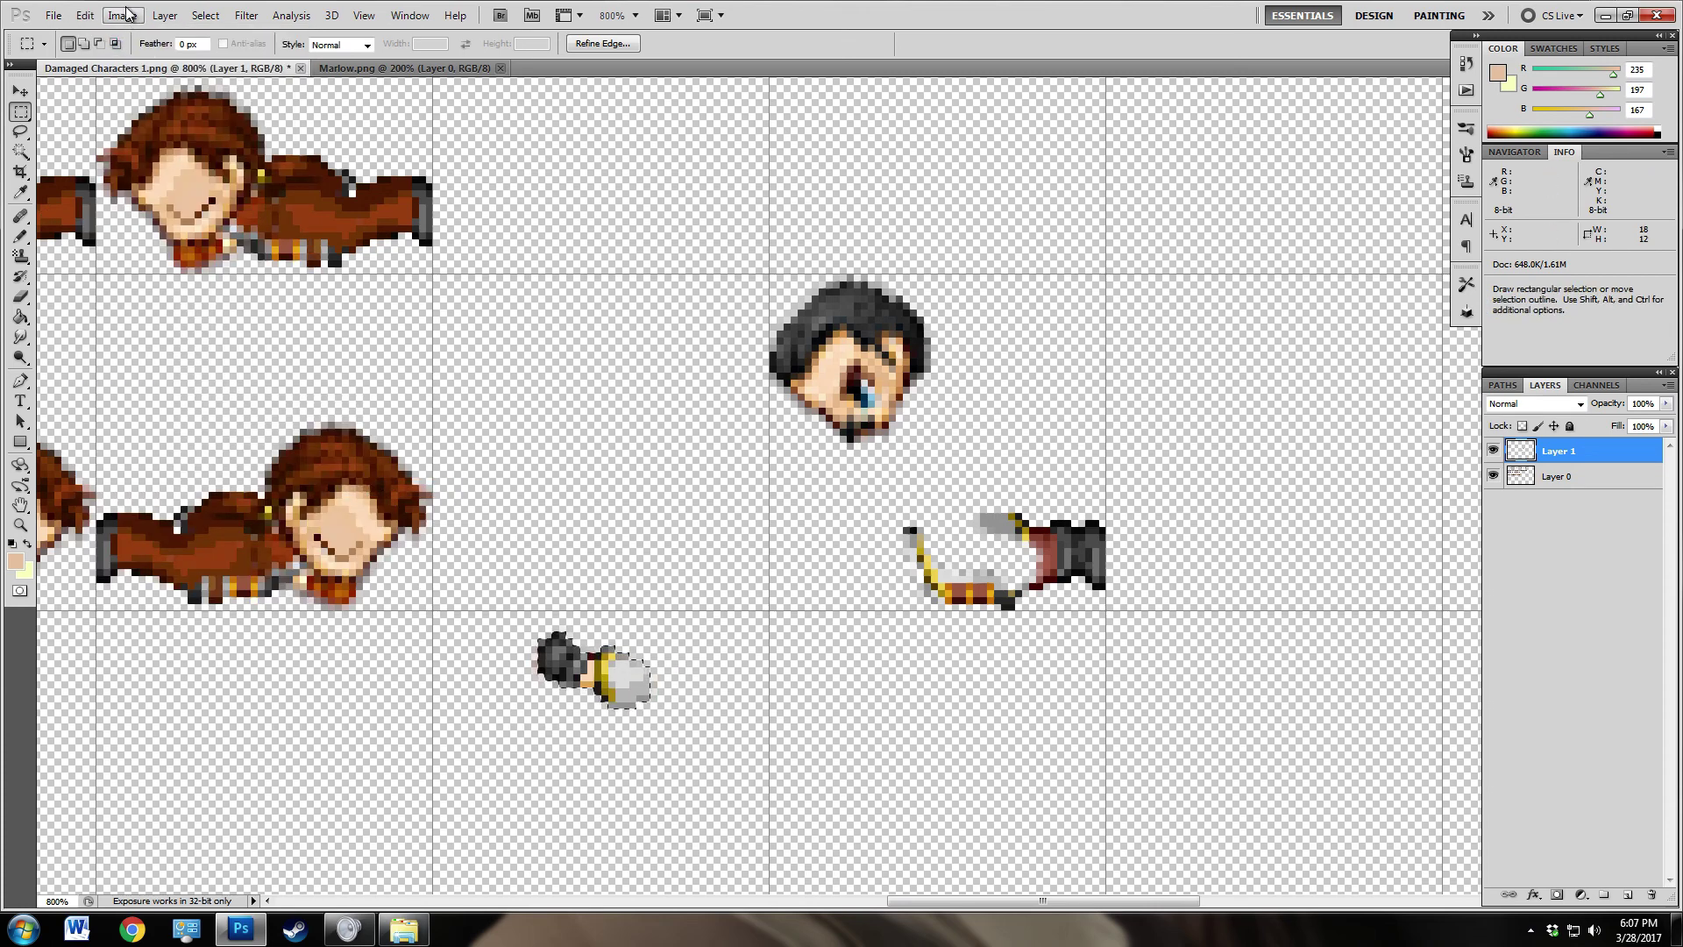
Step: Tilt the hand about -34°, commit, and attach it to the end of the arm
{"action": "left_click", "coordinate": [85, 16]}
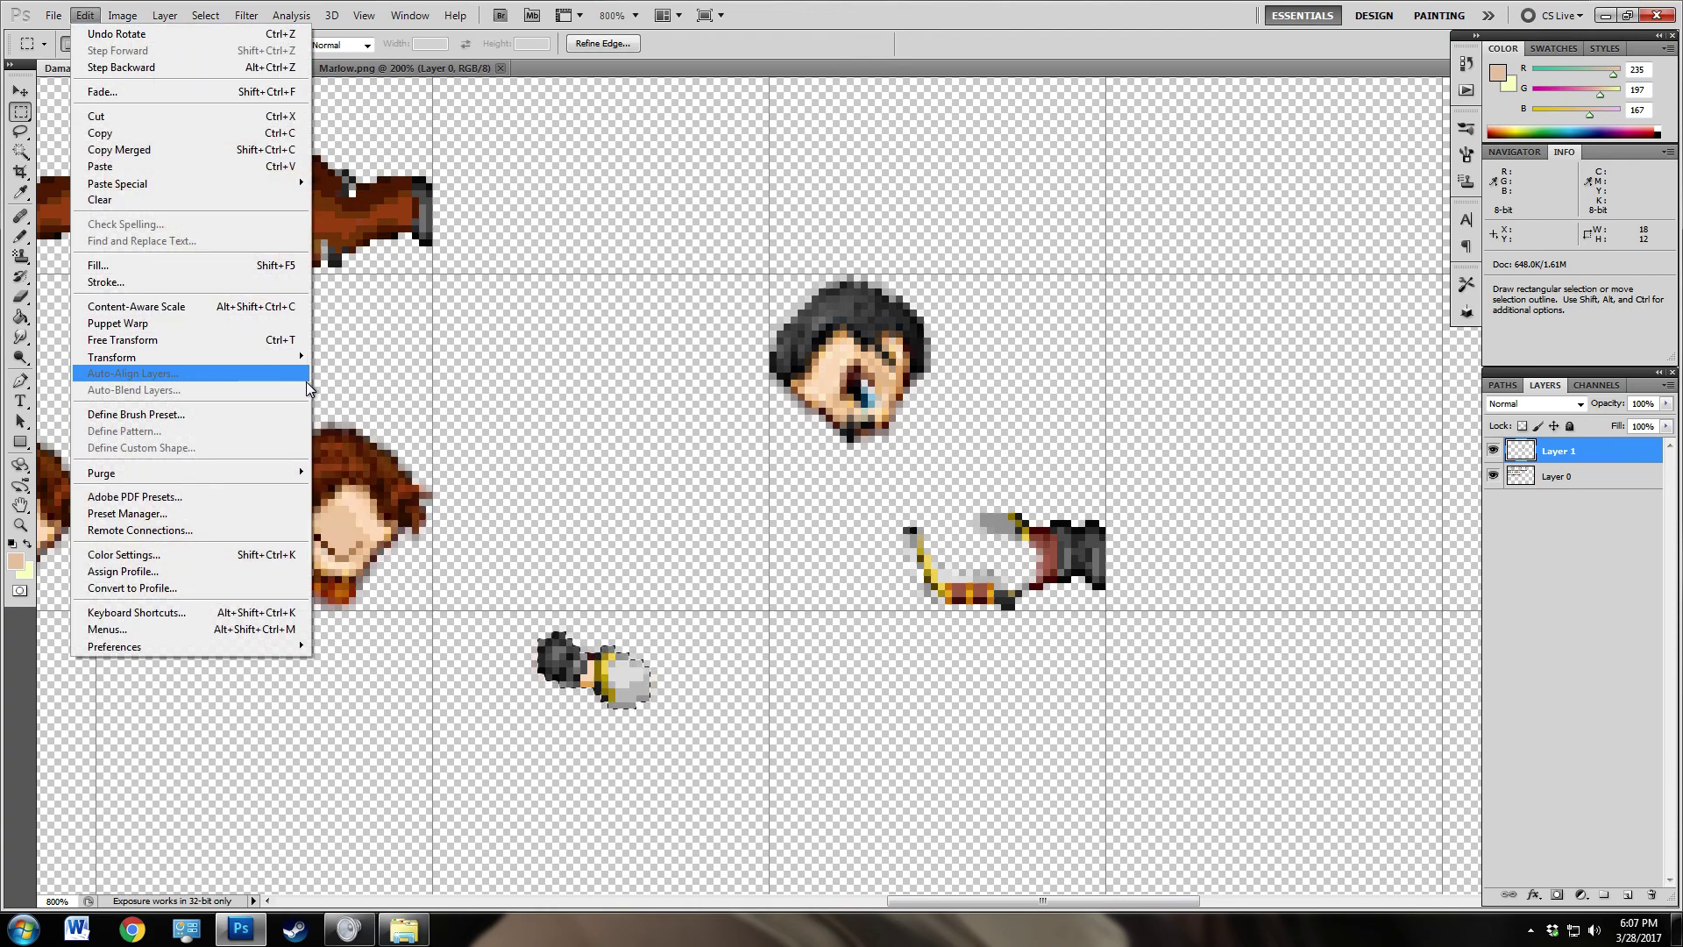
{"action": "mouse_move", "coordinate": [175, 357]}
{"action": "left_click", "coordinate": [342, 398]}
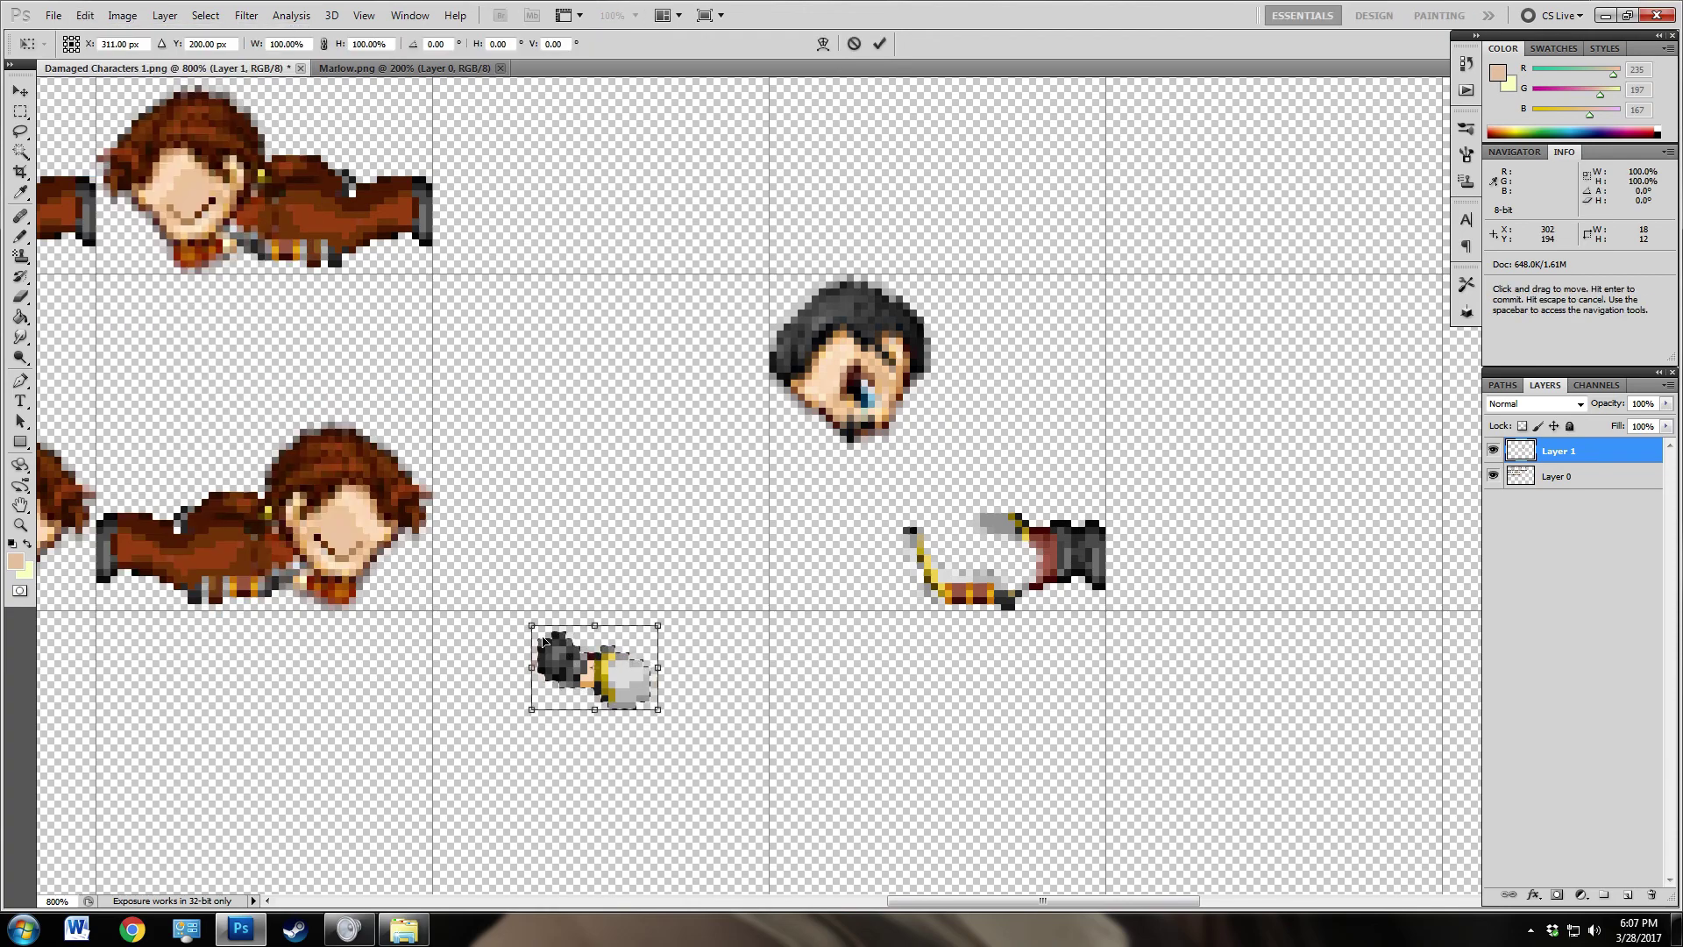
{"action": "left_click_drag", "start_coordinate": [533, 625], "coordinate": [516, 671]}
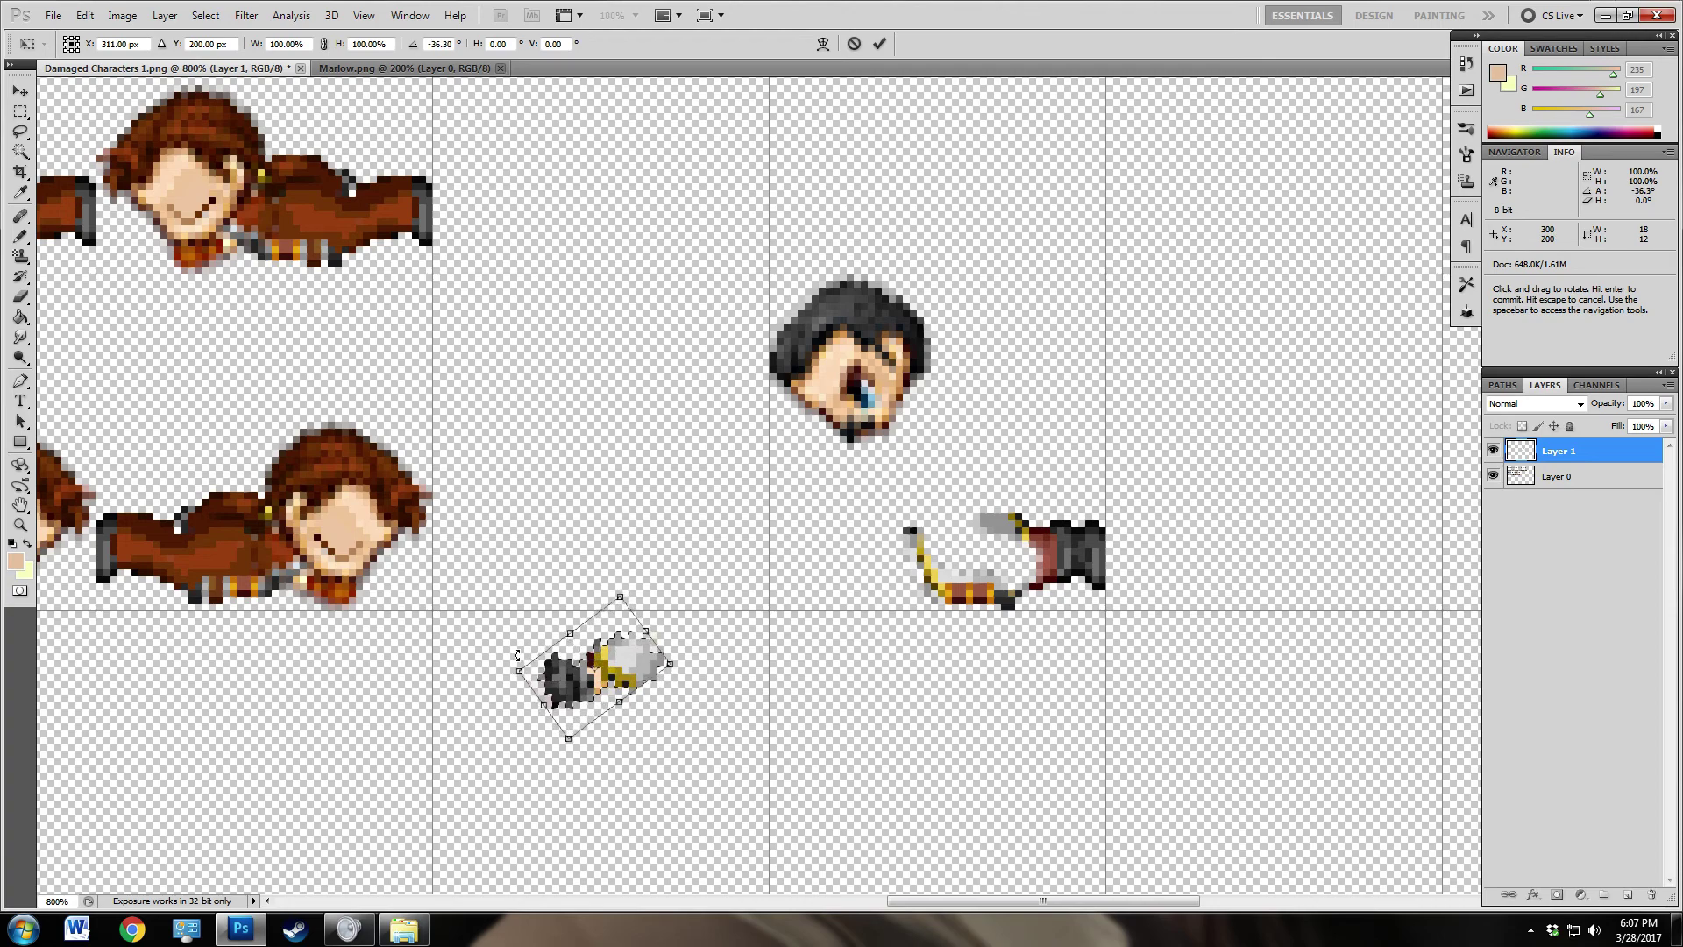
{"action": "left_click", "coordinate": [877, 44]}
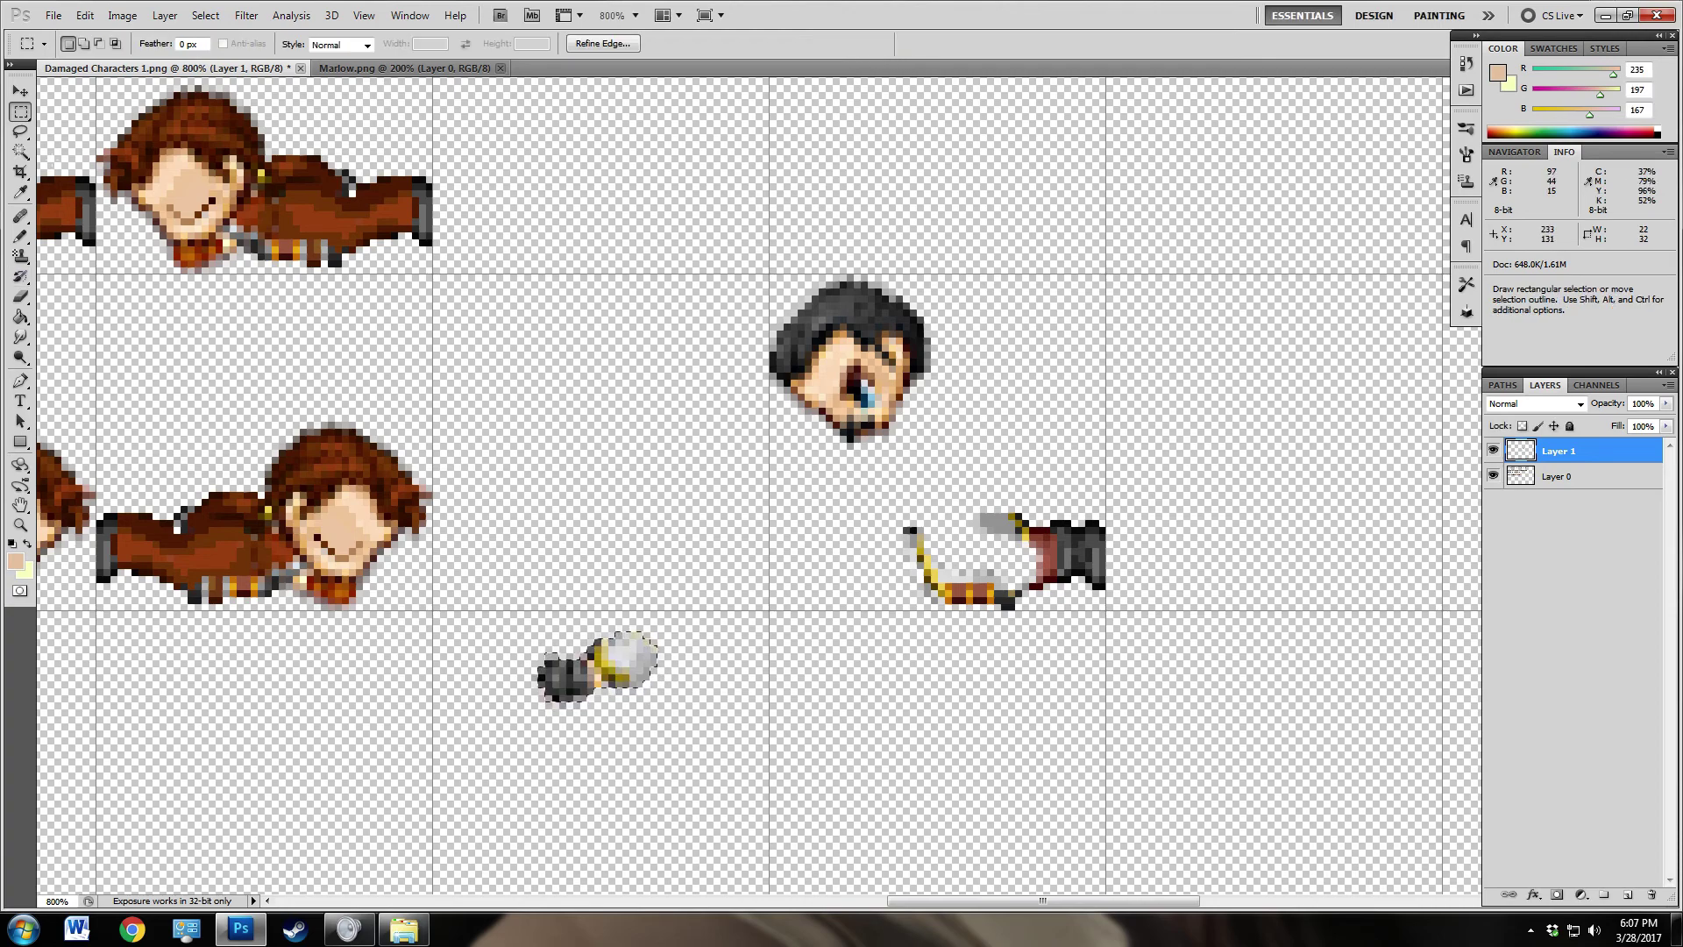
{"action": "left_click_drag", "start_coordinate": [575, 676], "coordinate": [907, 585]}
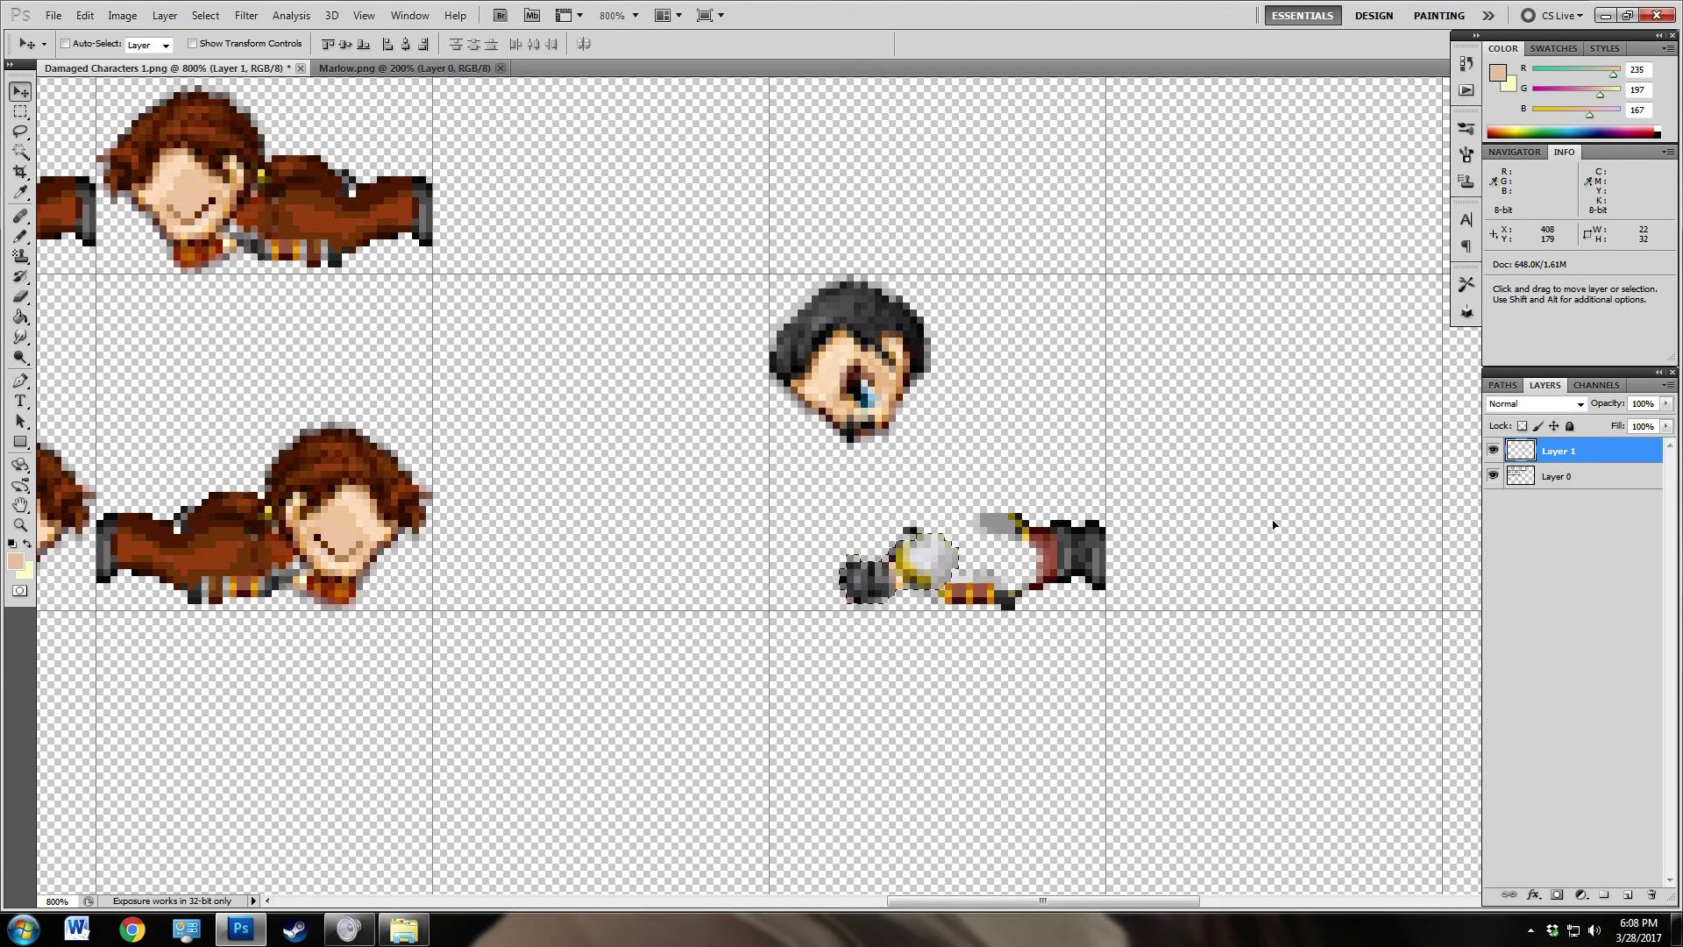
Step: Select the area around the tilted head and lower it toward the body
{"action": "left_click", "coordinate": [18, 111]}
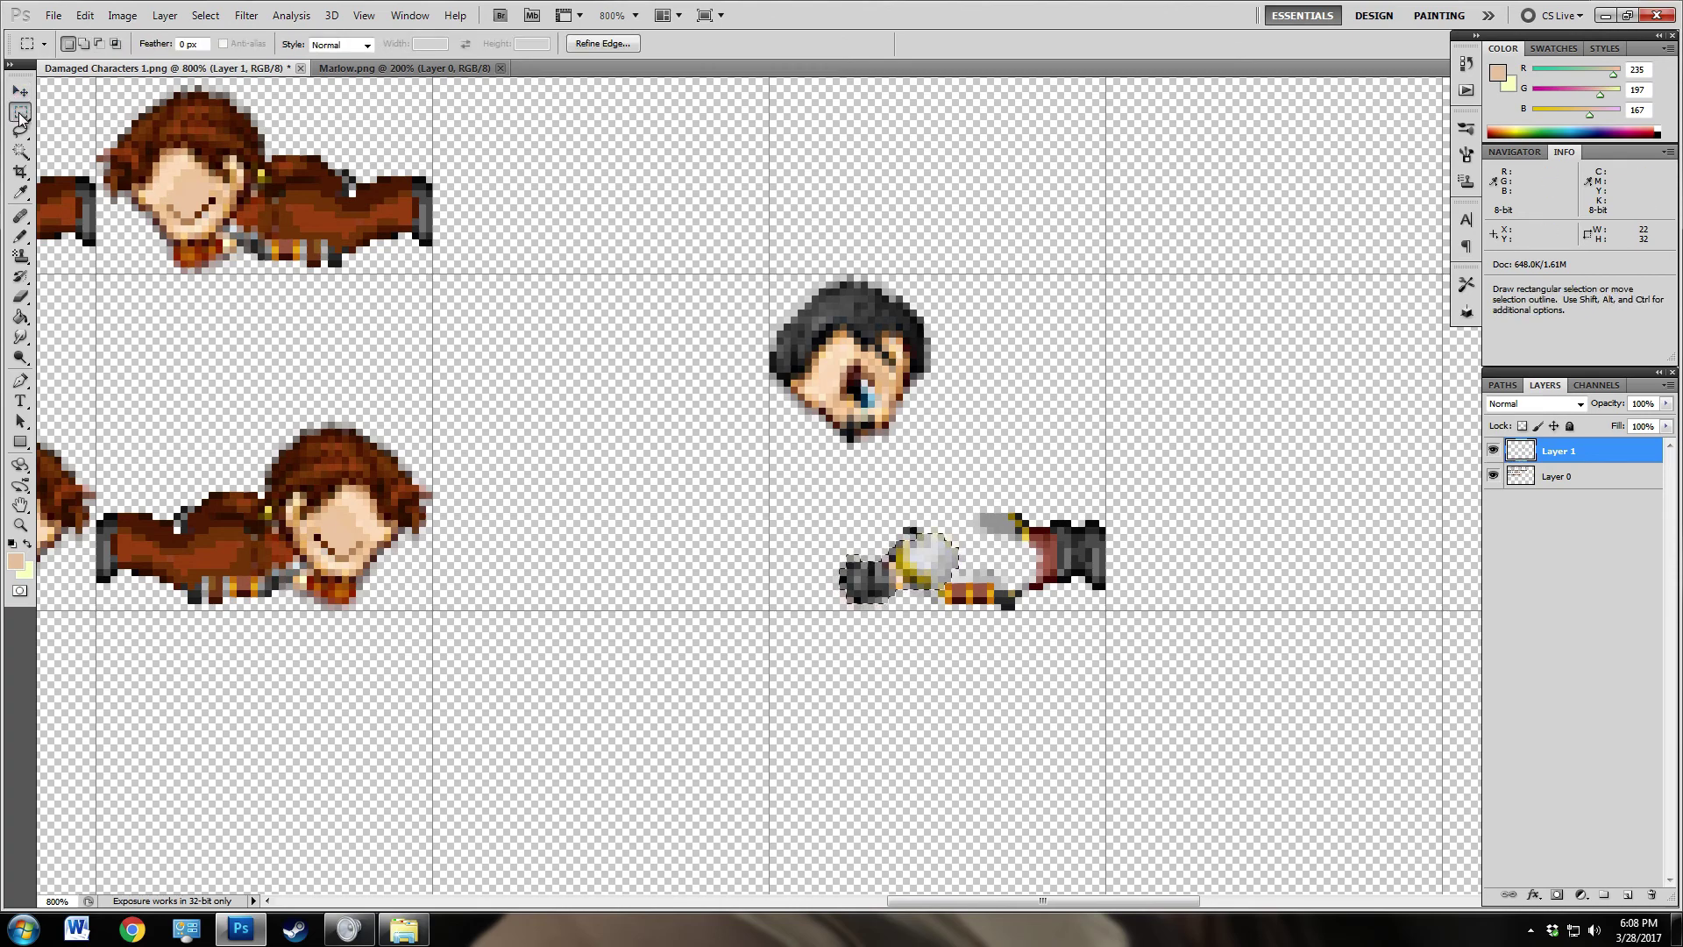
{"action": "left_click_drag", "start_coordinate": [693, 226], "coordinate": [947, 361]}
{"action": "left_click_drag", "start_coordinate": [964, 454], "coordinate": [958, 470]}
{"action": "key", "text": "v"}
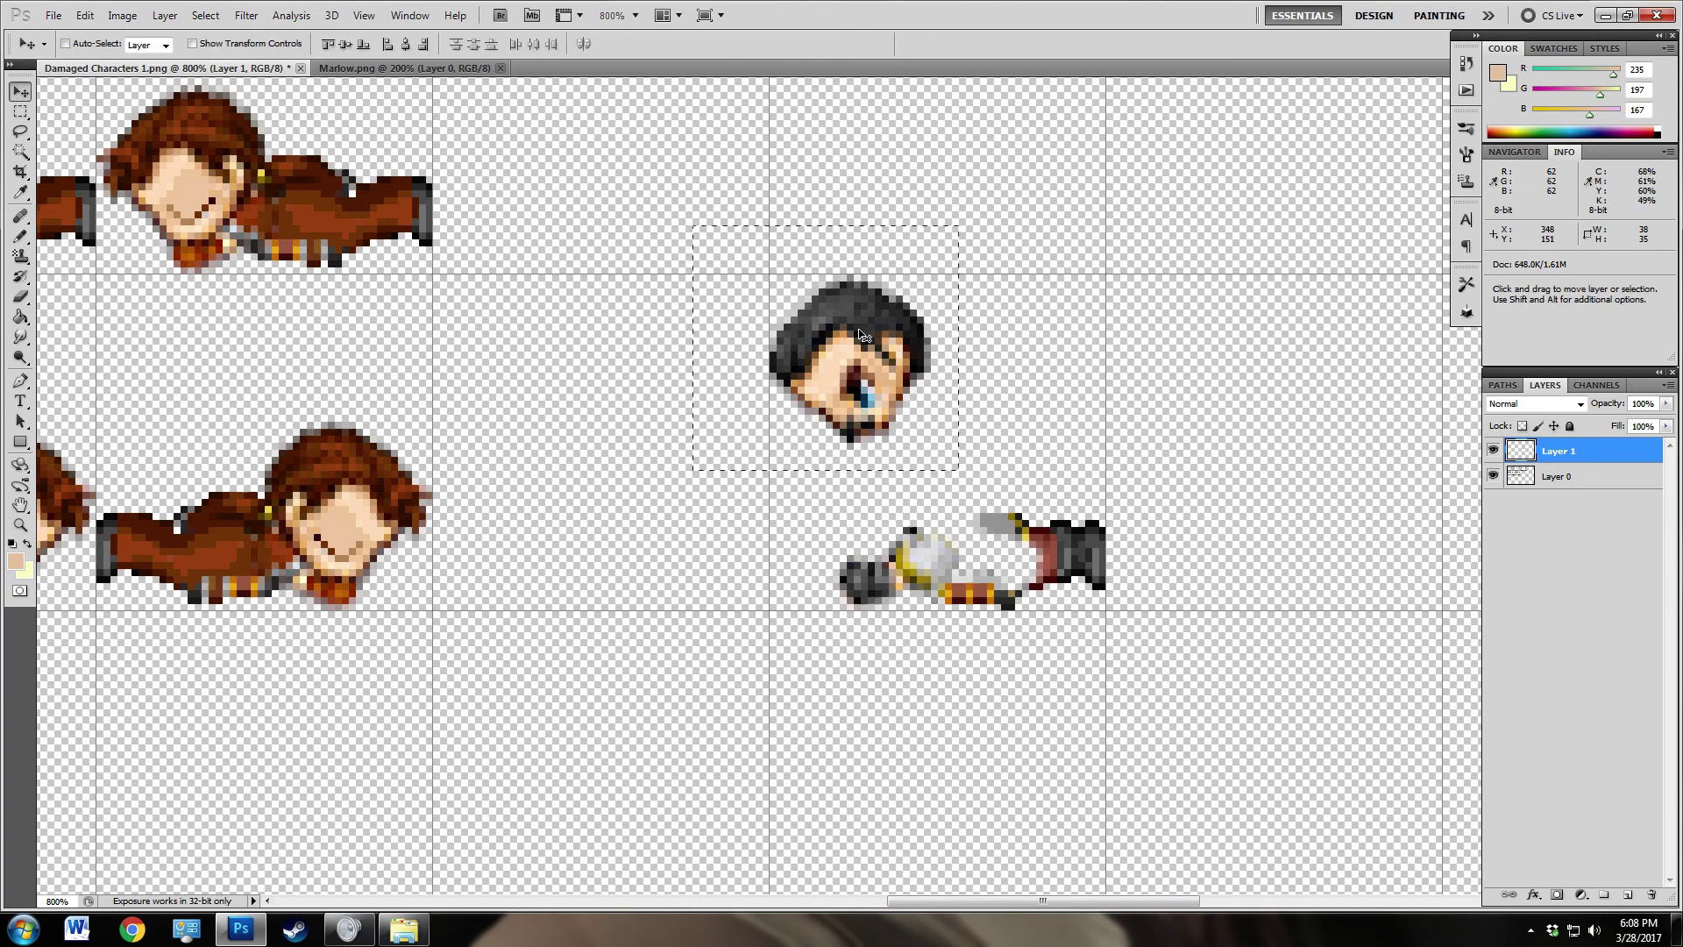
{"action": "left_click_drag", "start_coordinate": [860, 335], "coordinate": [858, 498]}
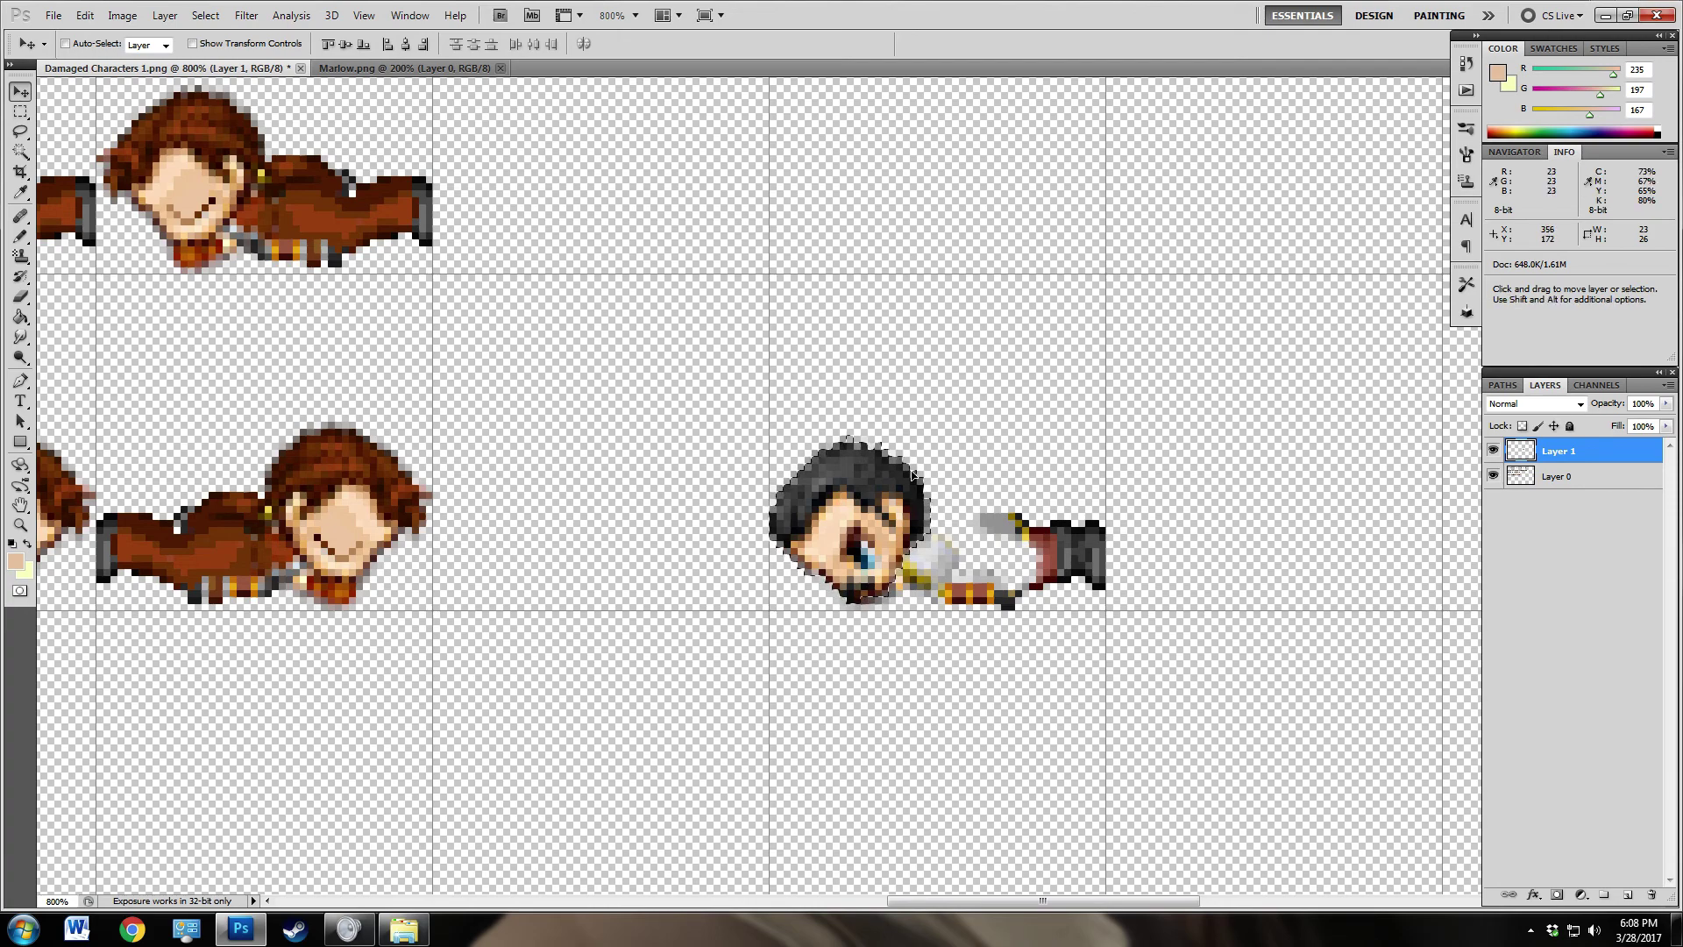
Step: Lift the head back up off the body, deselect, and nudge the fist into place
{"action": "left_click", "coordinate": [21, 112]}
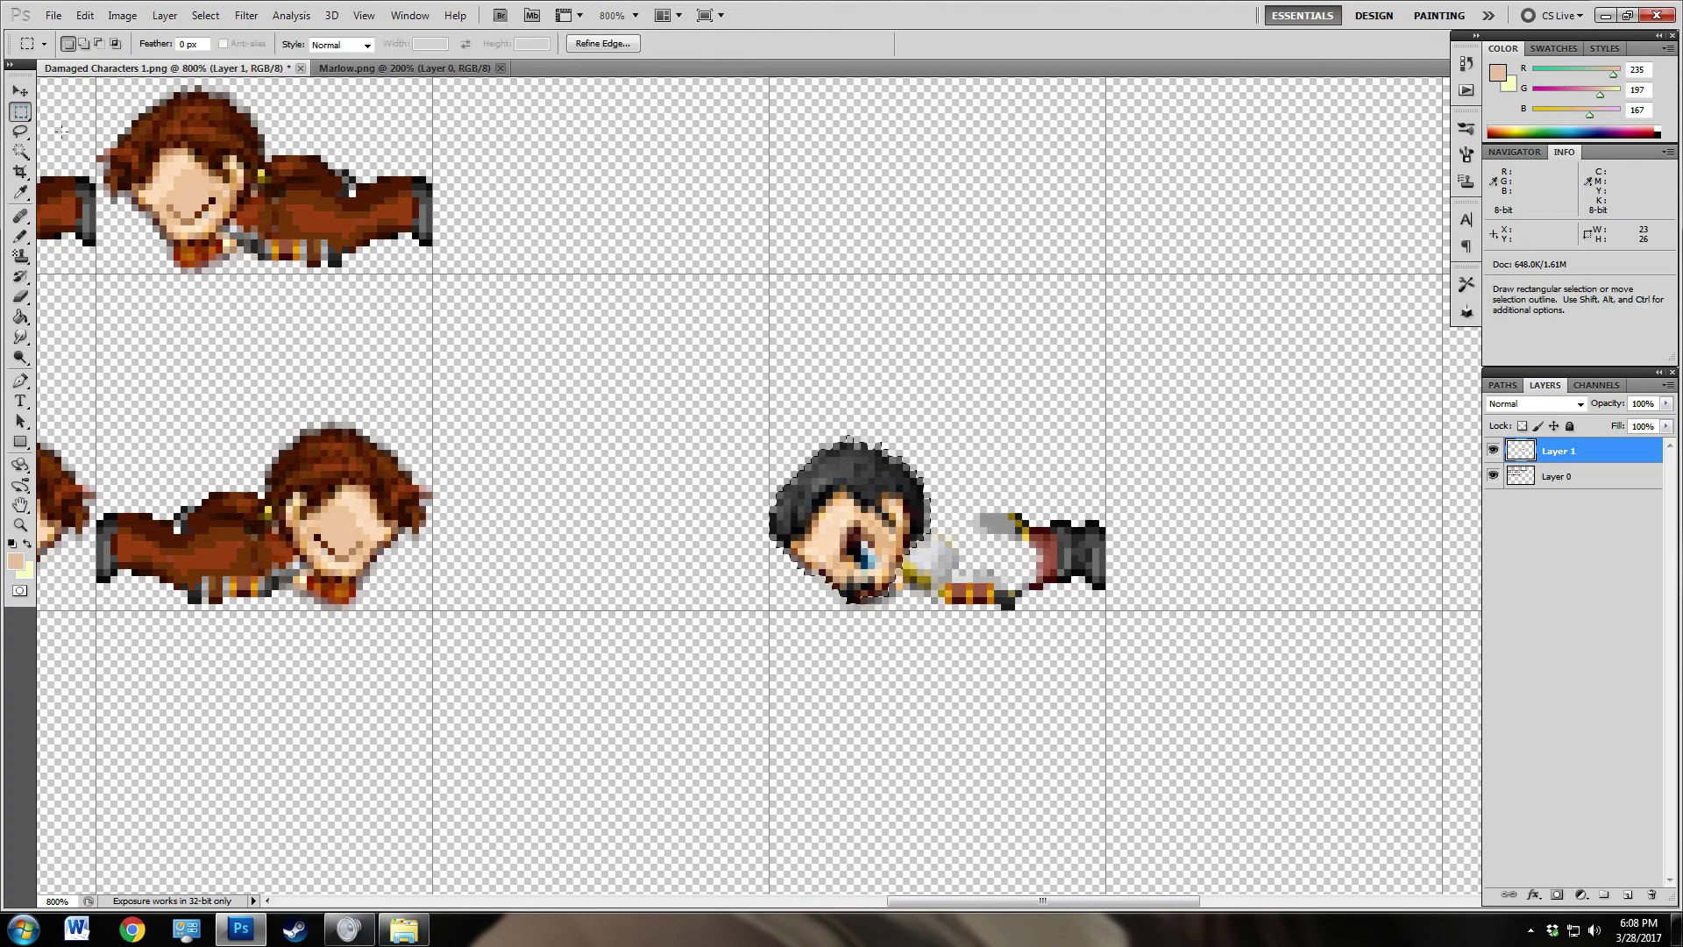
{"action": "left_click", "coordinate": [703, 392]}
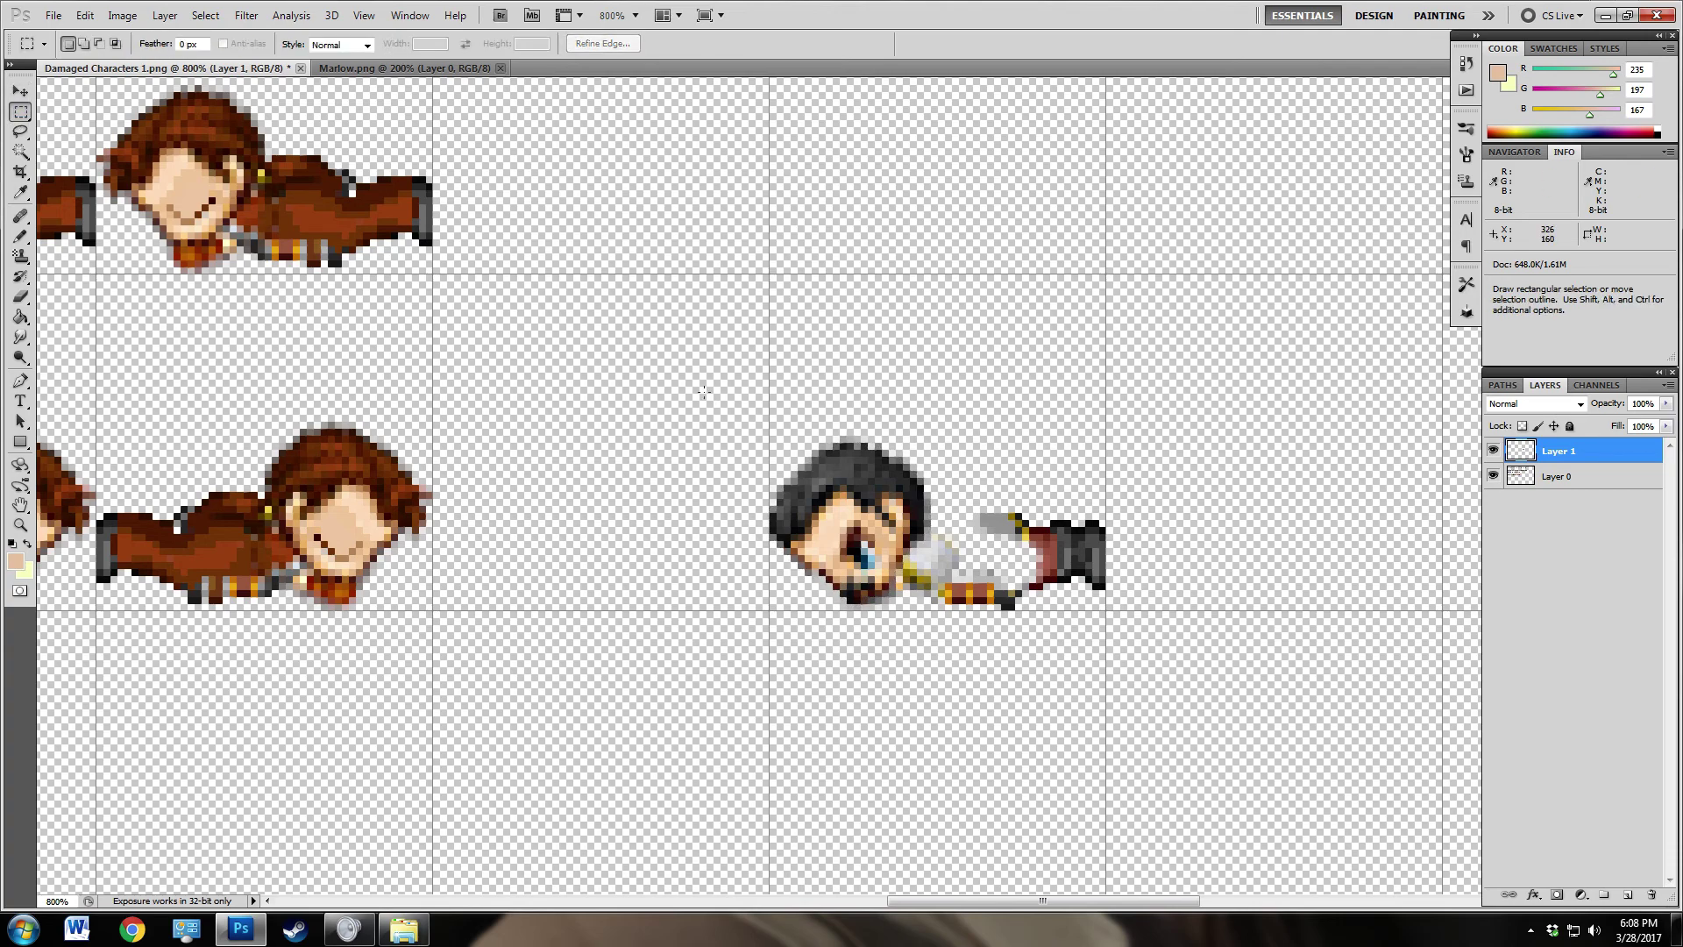
{"action": "left_click_drag", "start_coordinate": [703, 396], "coordinate": [957, 632]}
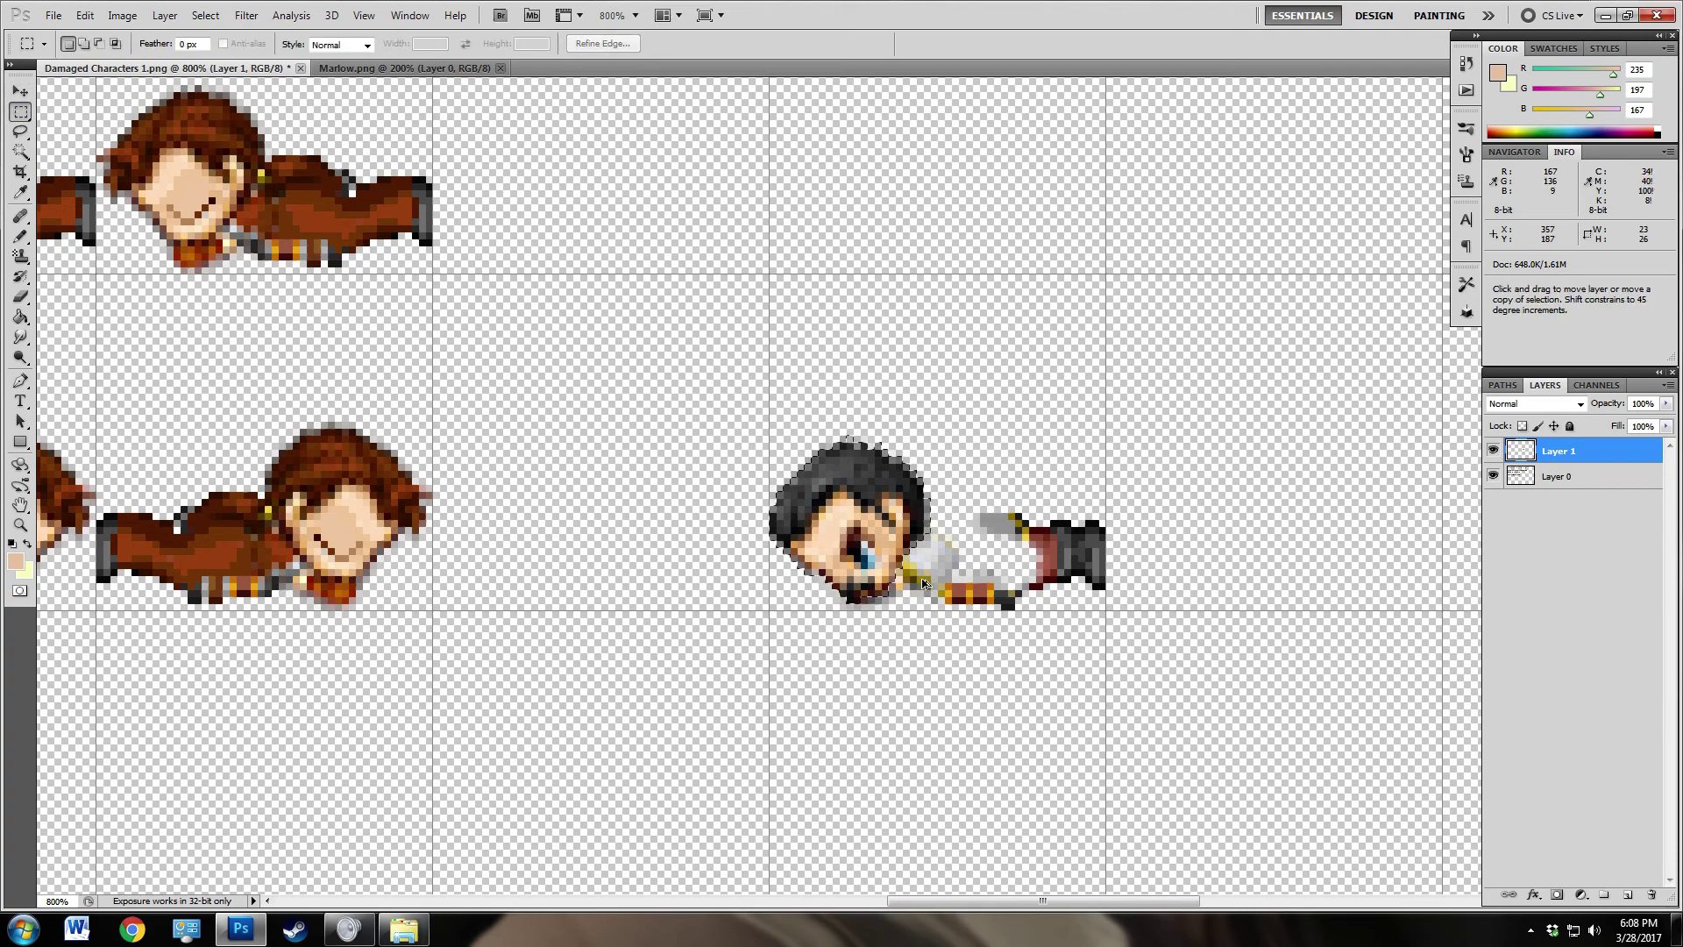
{"action": "left_click_drag", "start_coordinate": [841, 526], "coordinate": [842, 364]}
{"action": "key", "text": "ctrl+d"}
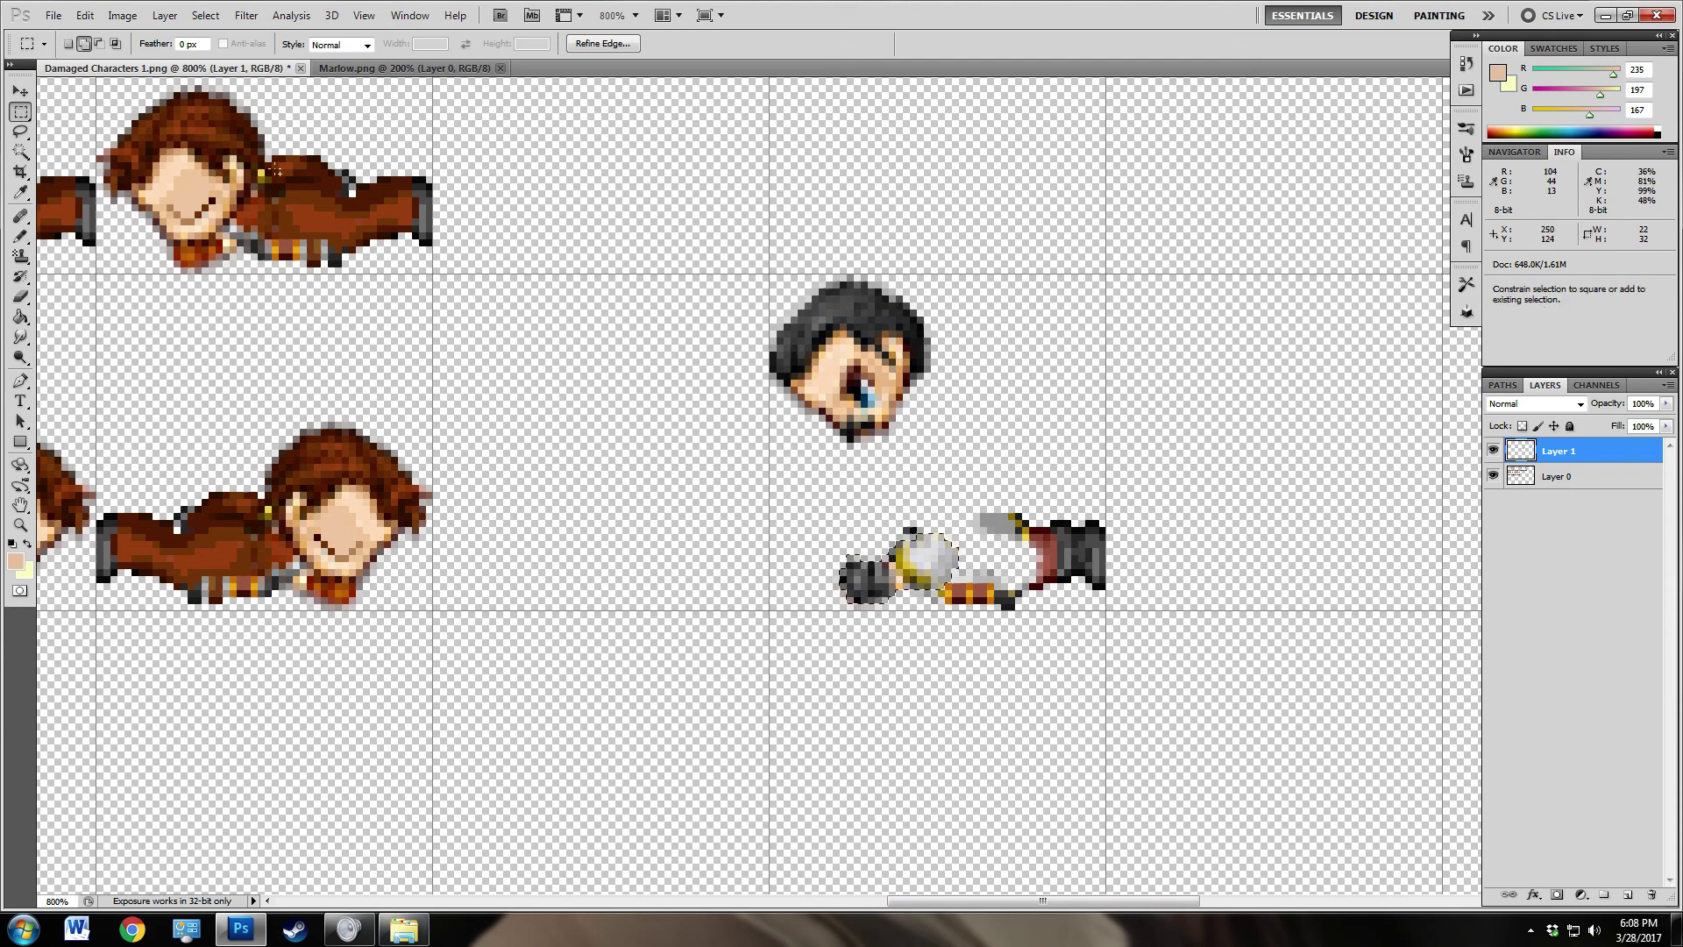
{"action": "key", "text": "v"}
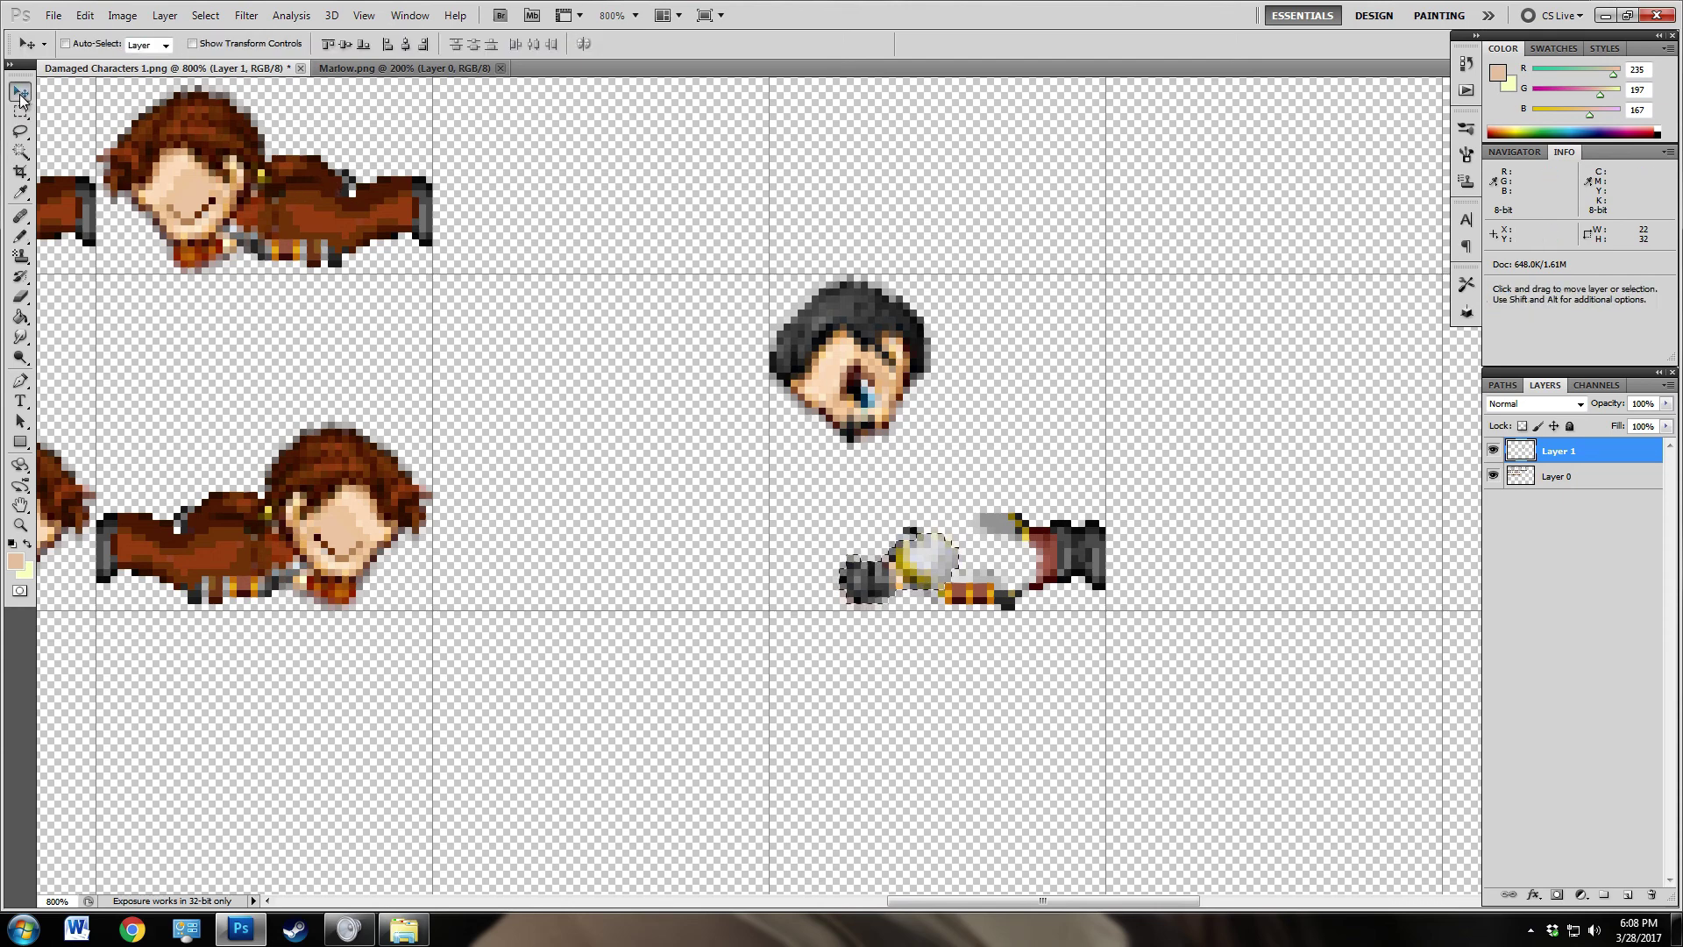
{"action": "key", "text": "shift+Right"}
{"action": "key", "text": "Left"}
{"action": "key", "text": "Left"}
{"action": "key", "text": "Left"}
{"action": "key", "text": "Left"}
{"action": "key", "text": "Left"}
{"action": "key", "text": "Left"}
{"action": "key", "text": "Left"}
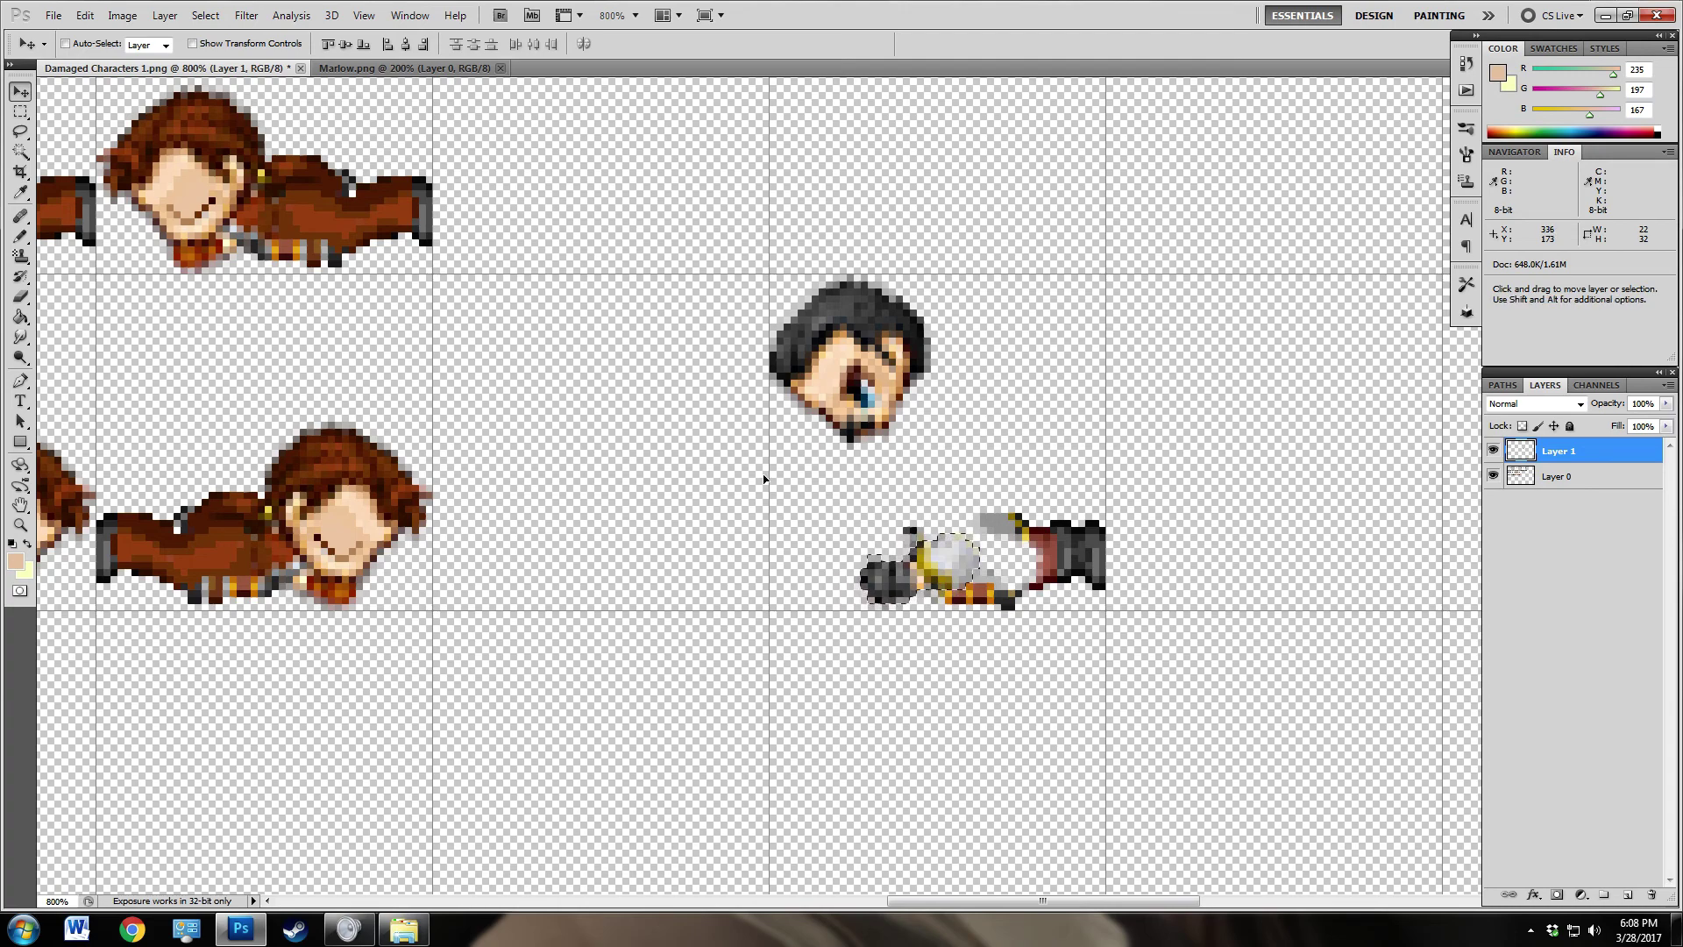
Step: Move the head back down onto the body's shoulder end and deselect
{"action": "key", "text": "m"}
{"action": "left_click_drag", "start_coordinate": [737, 232], "coordinate": [966, 463]}
{"action": "key", "text": "v"}
{"action": "left_click_drag", "start_coordinate": [838, 347], "coordinate": [826, 507]}
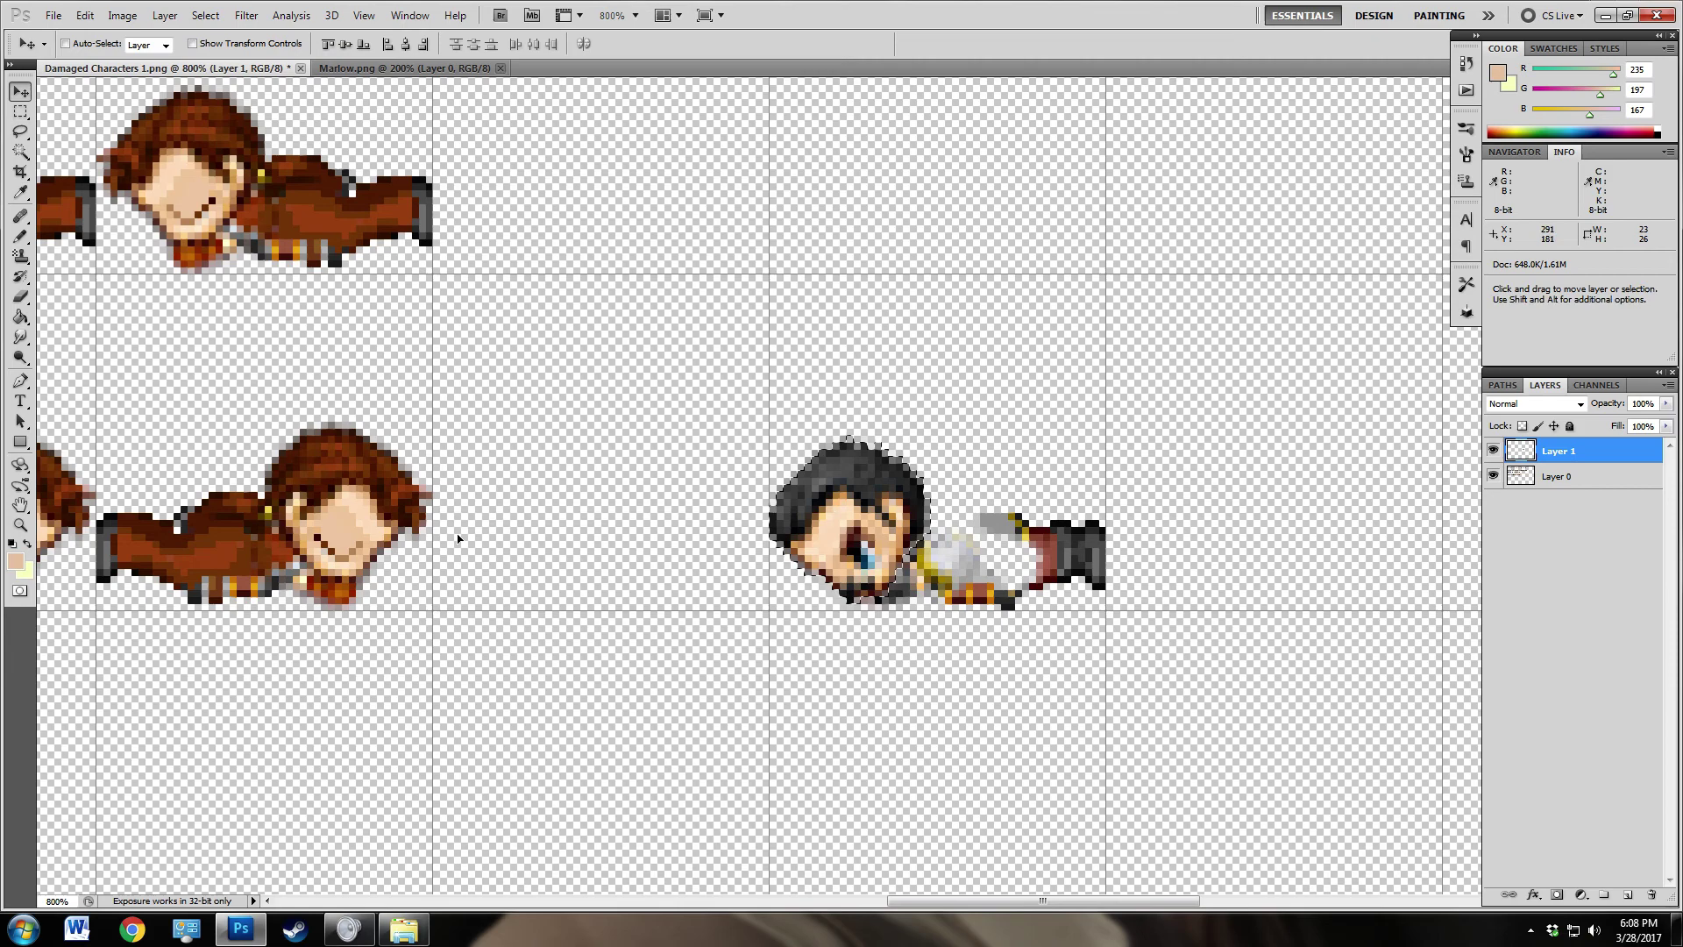
{"action": "left_click", "coordinate": [21, 113]}
{"action": "left_click", "coordinate": [875, 289]}
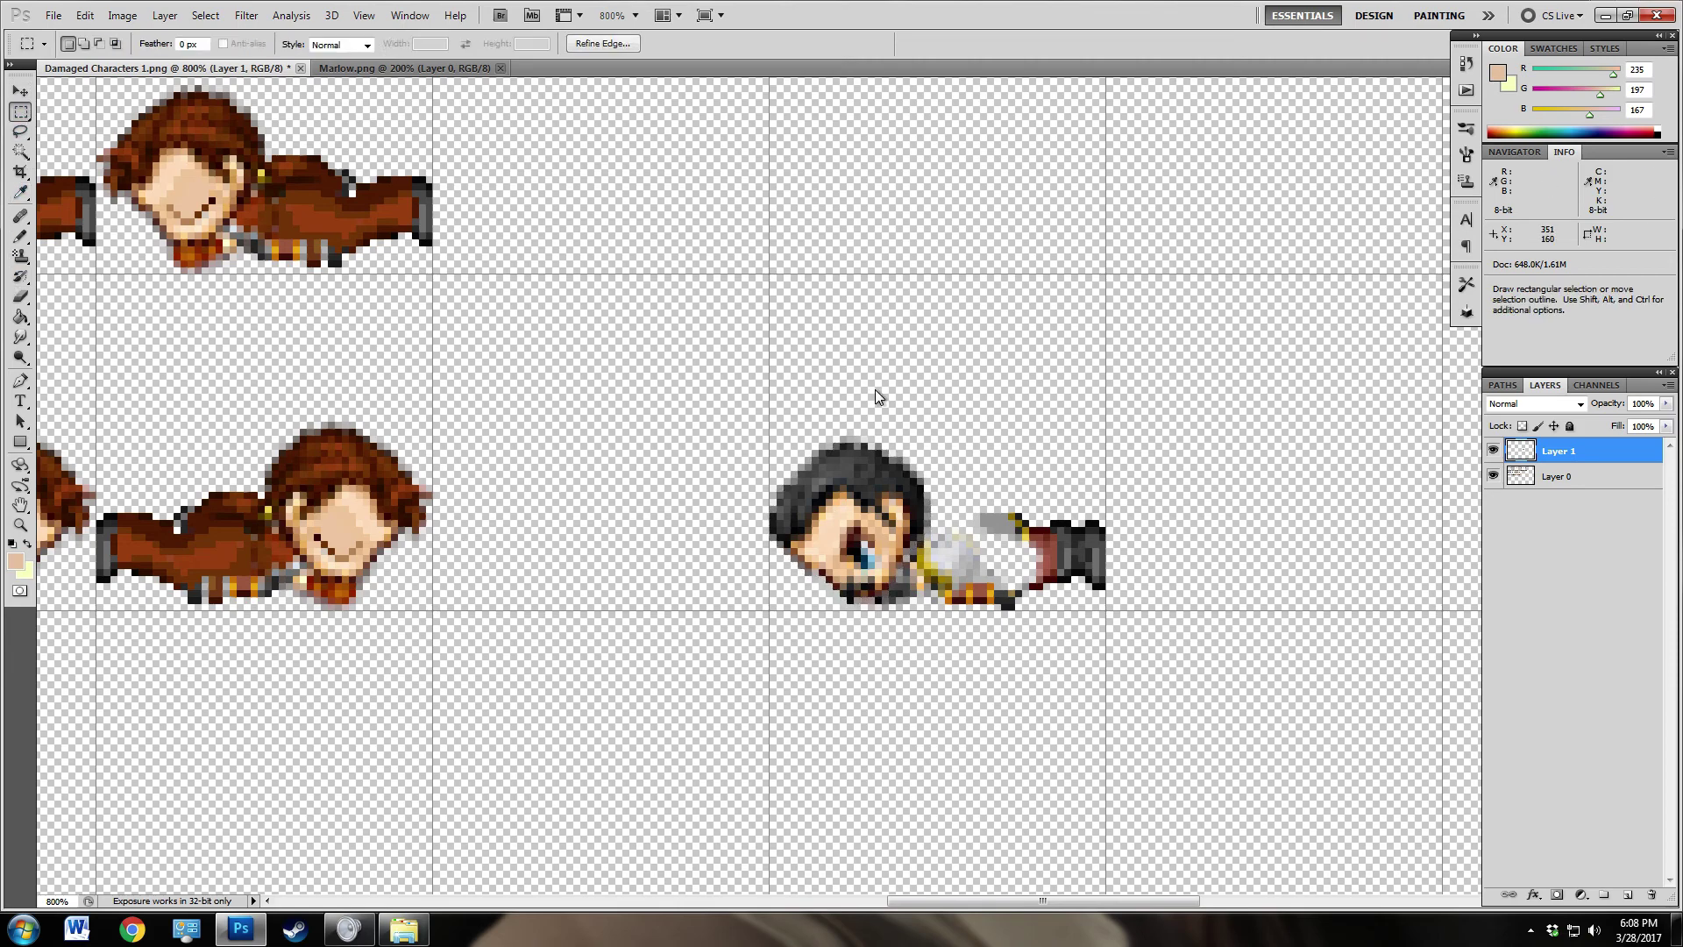
{"action": "left_click", "coordinate": [21, 237]}
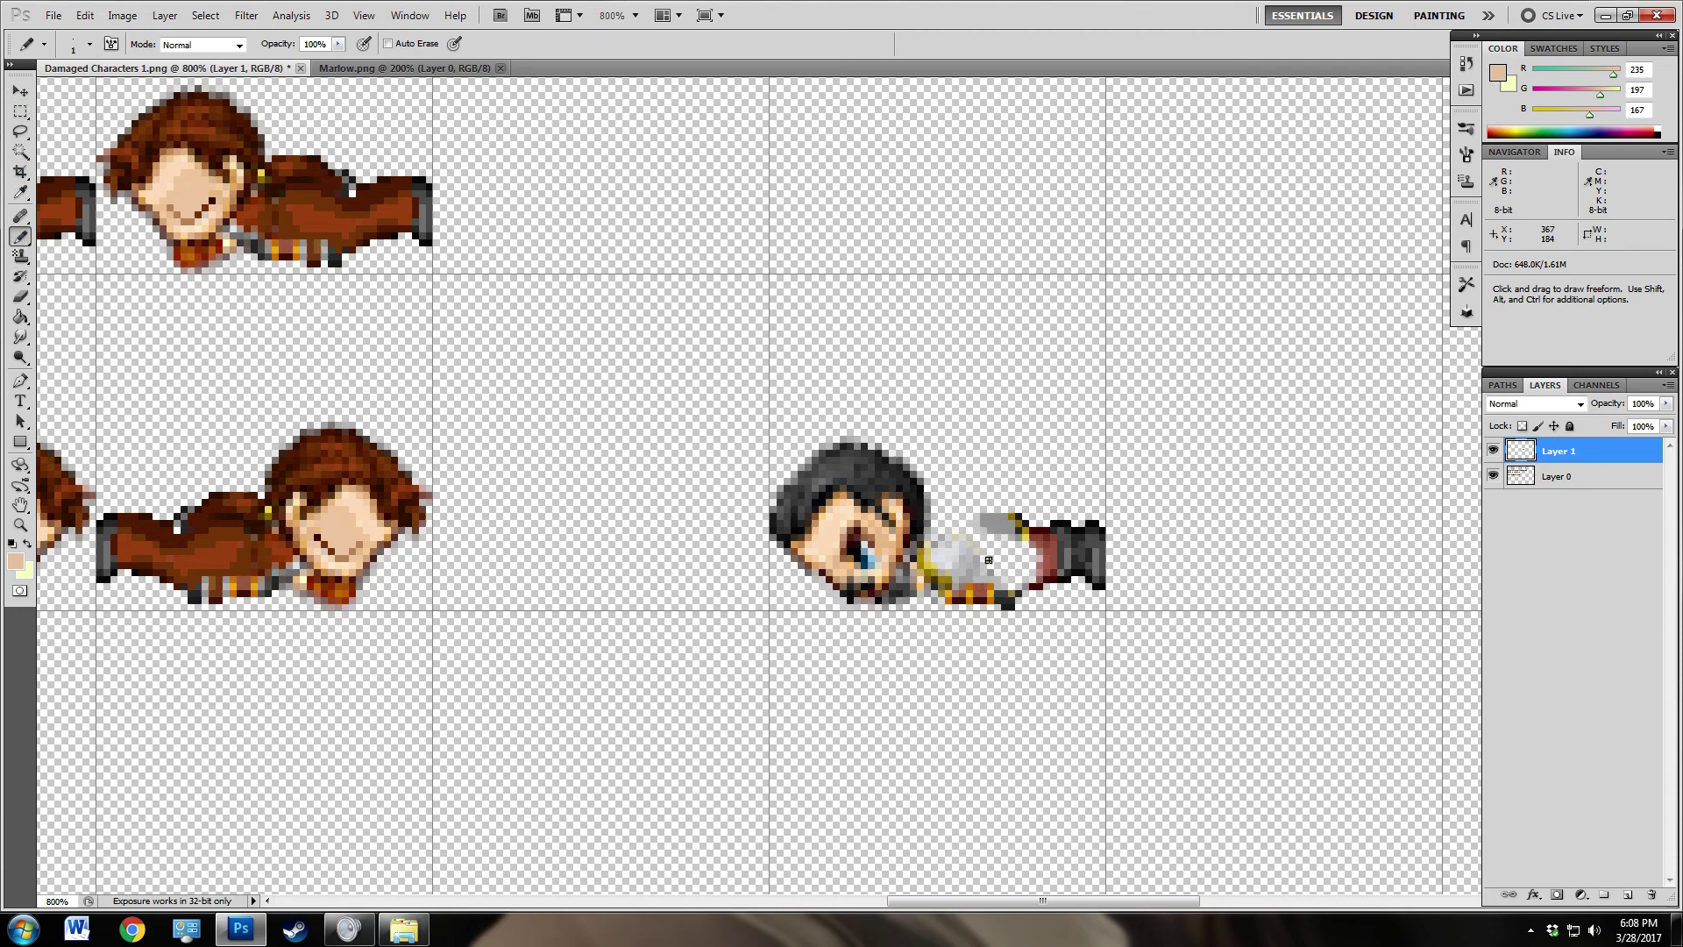
Step: Paint grey 156 pixels left of the sleeve with the Pencil, then undo the stroke
{"action": "left_click", "coordinate": [994, 523], "text": "alt"}
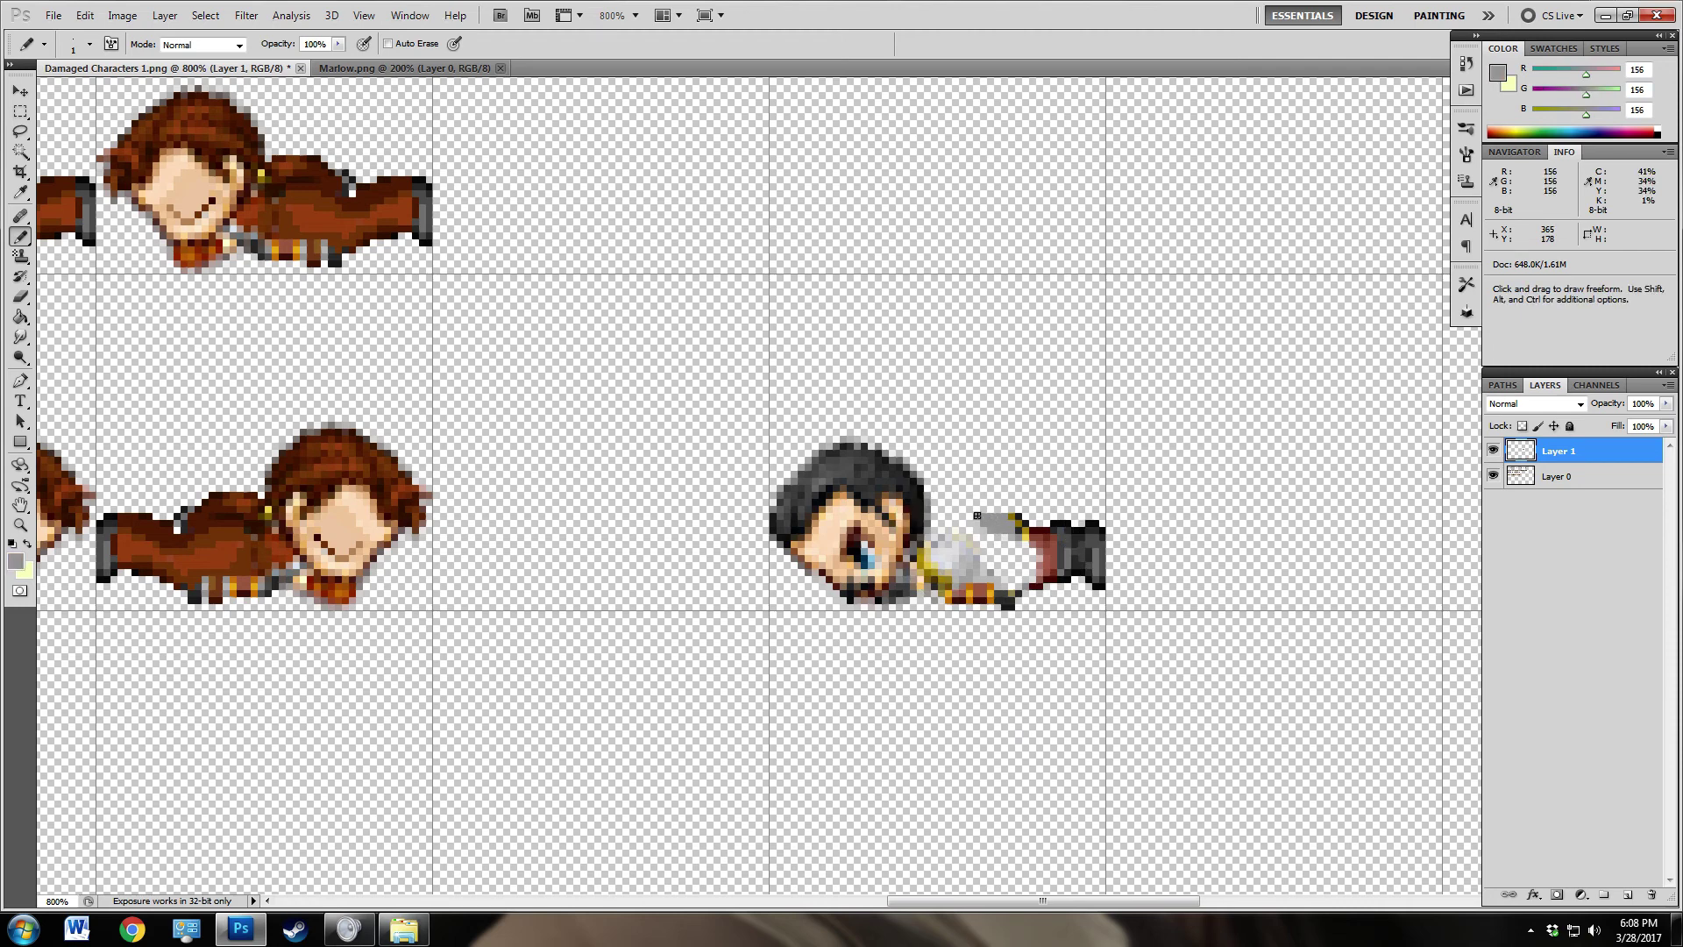
{"action": "left_click_drag", "start_coordinate": [970, 508], "coordinate": [939, 508]}
{"action": "key", "text": "ctrl+alt+z"}
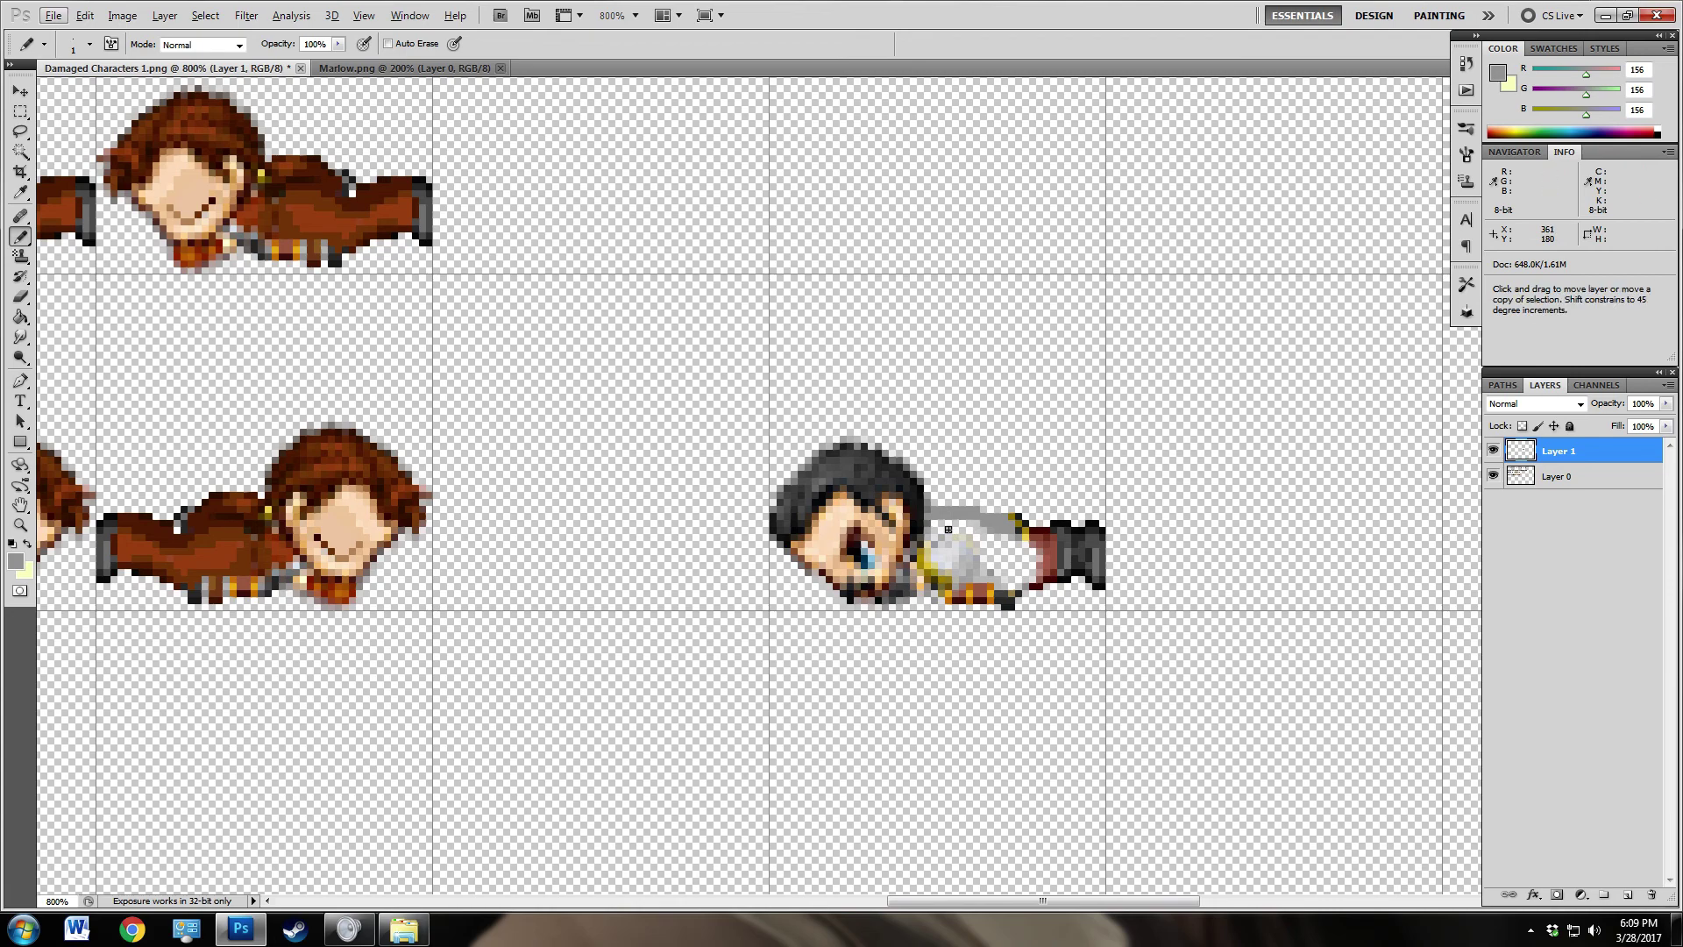
Step: Sample the sprite's grey 189, red sleeve, shirt grey, yellow trim and dark gold colours
{"action": "left_click", "coordinate": [980, 579], "text": "alt"}
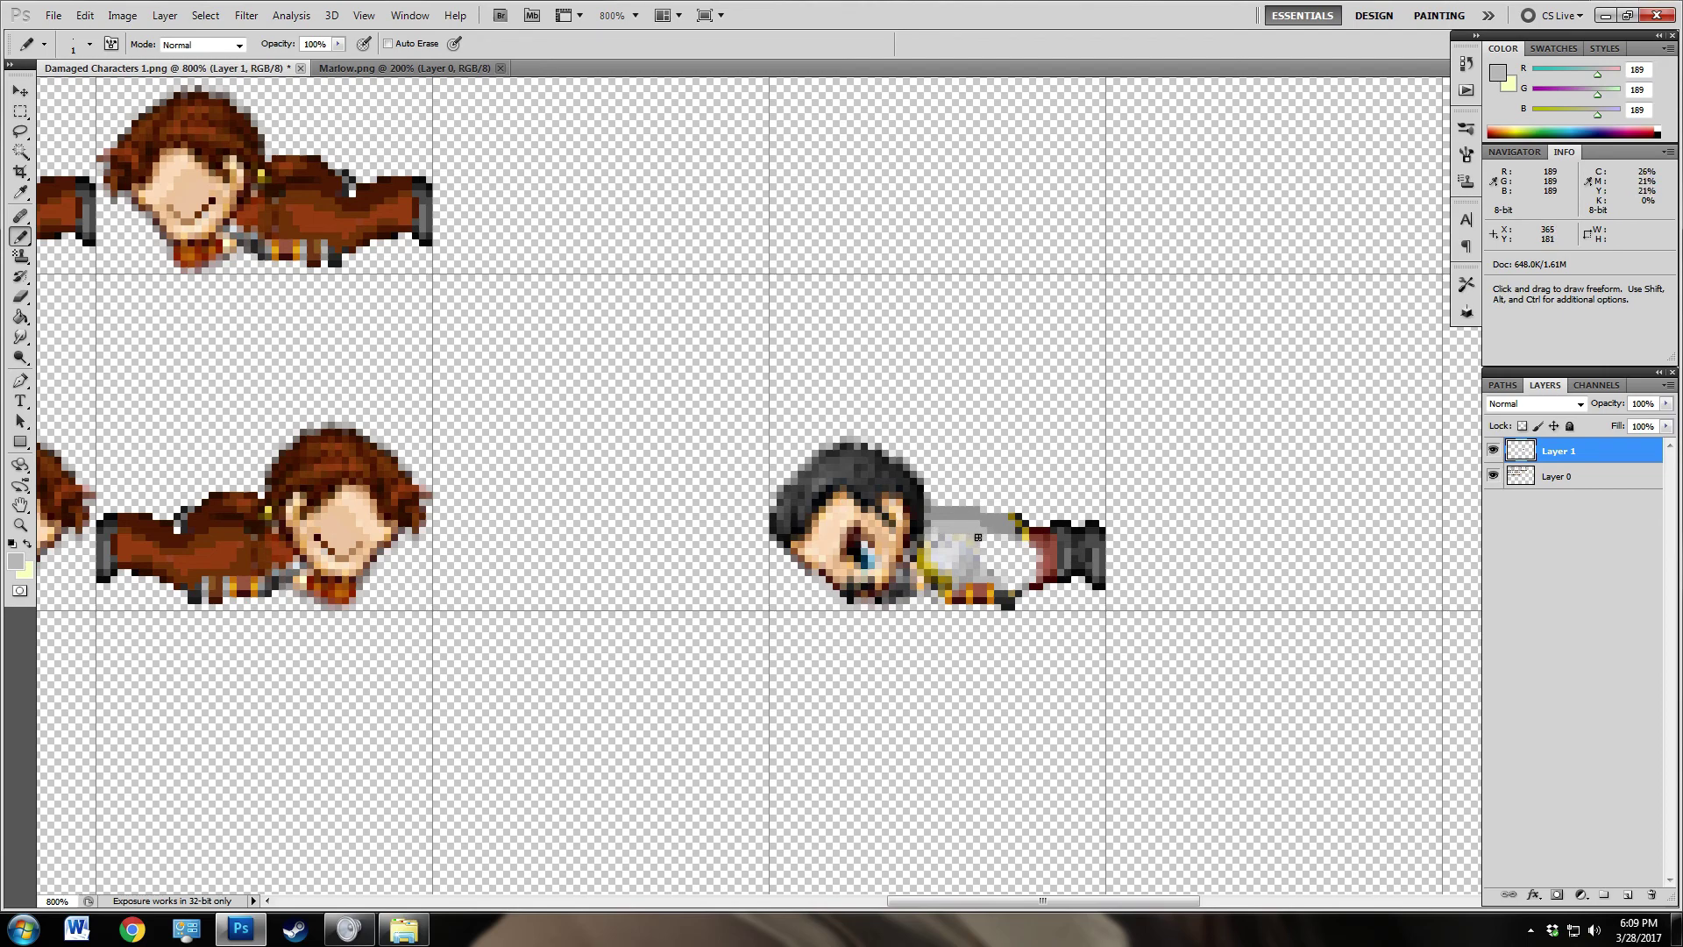
{"action": "left_click", "coordinate": [1035, 543], "text": "alt"}
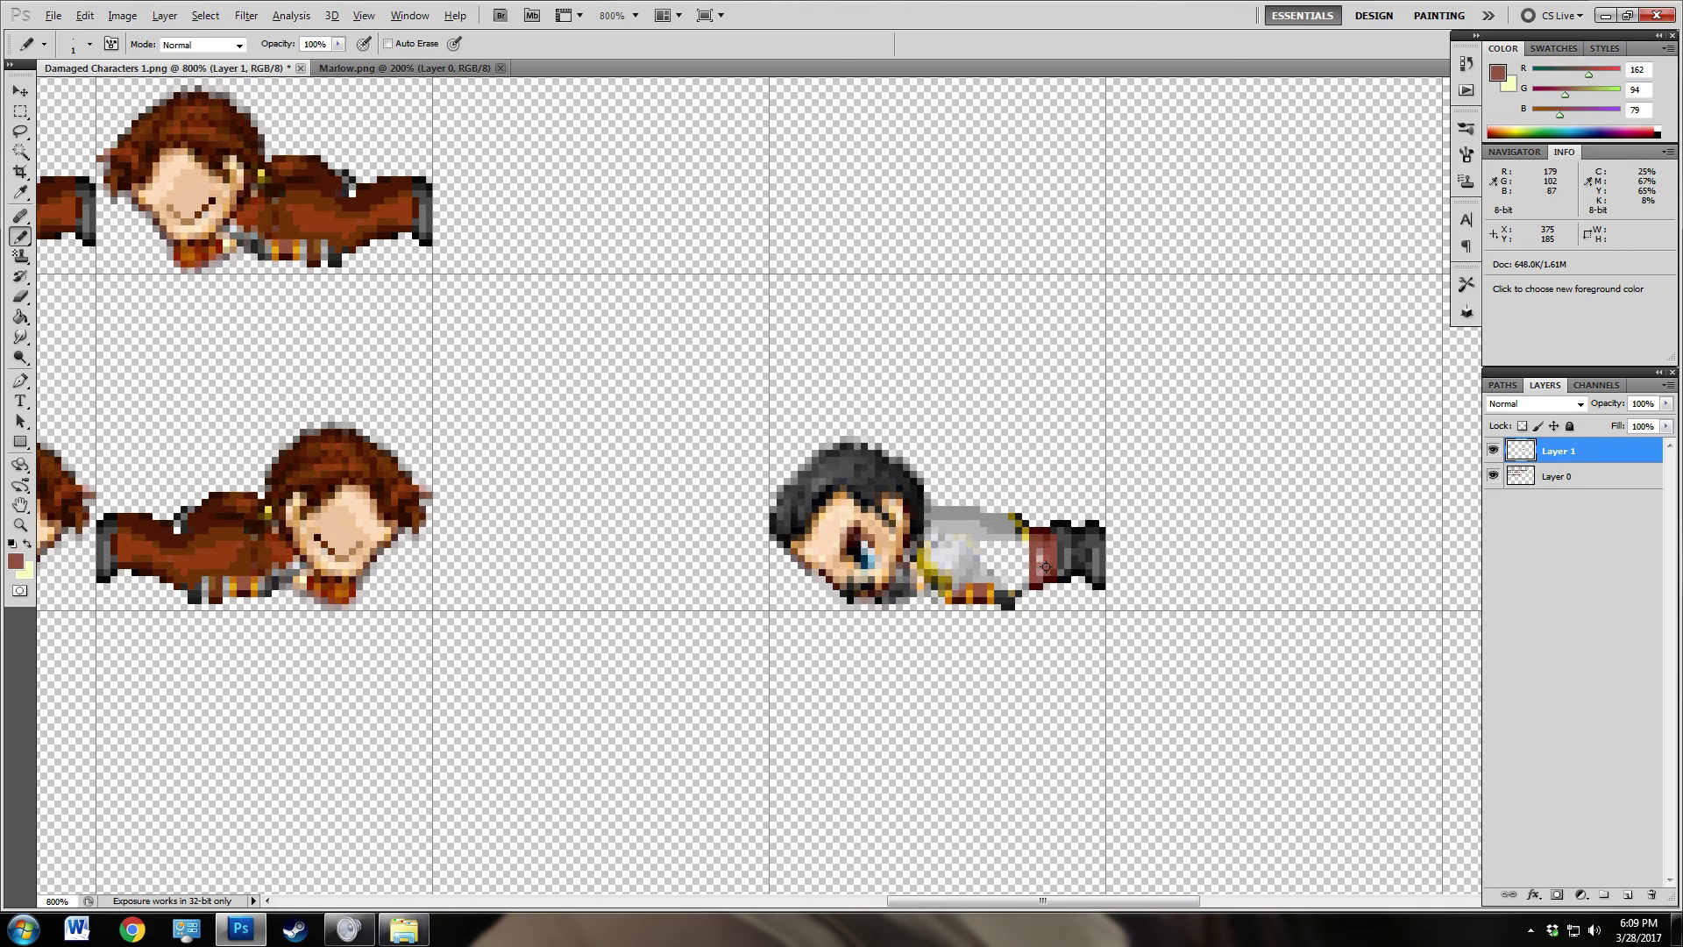
{"action": "left_click", "coordinate": [1045, 567], "text": "alt"}
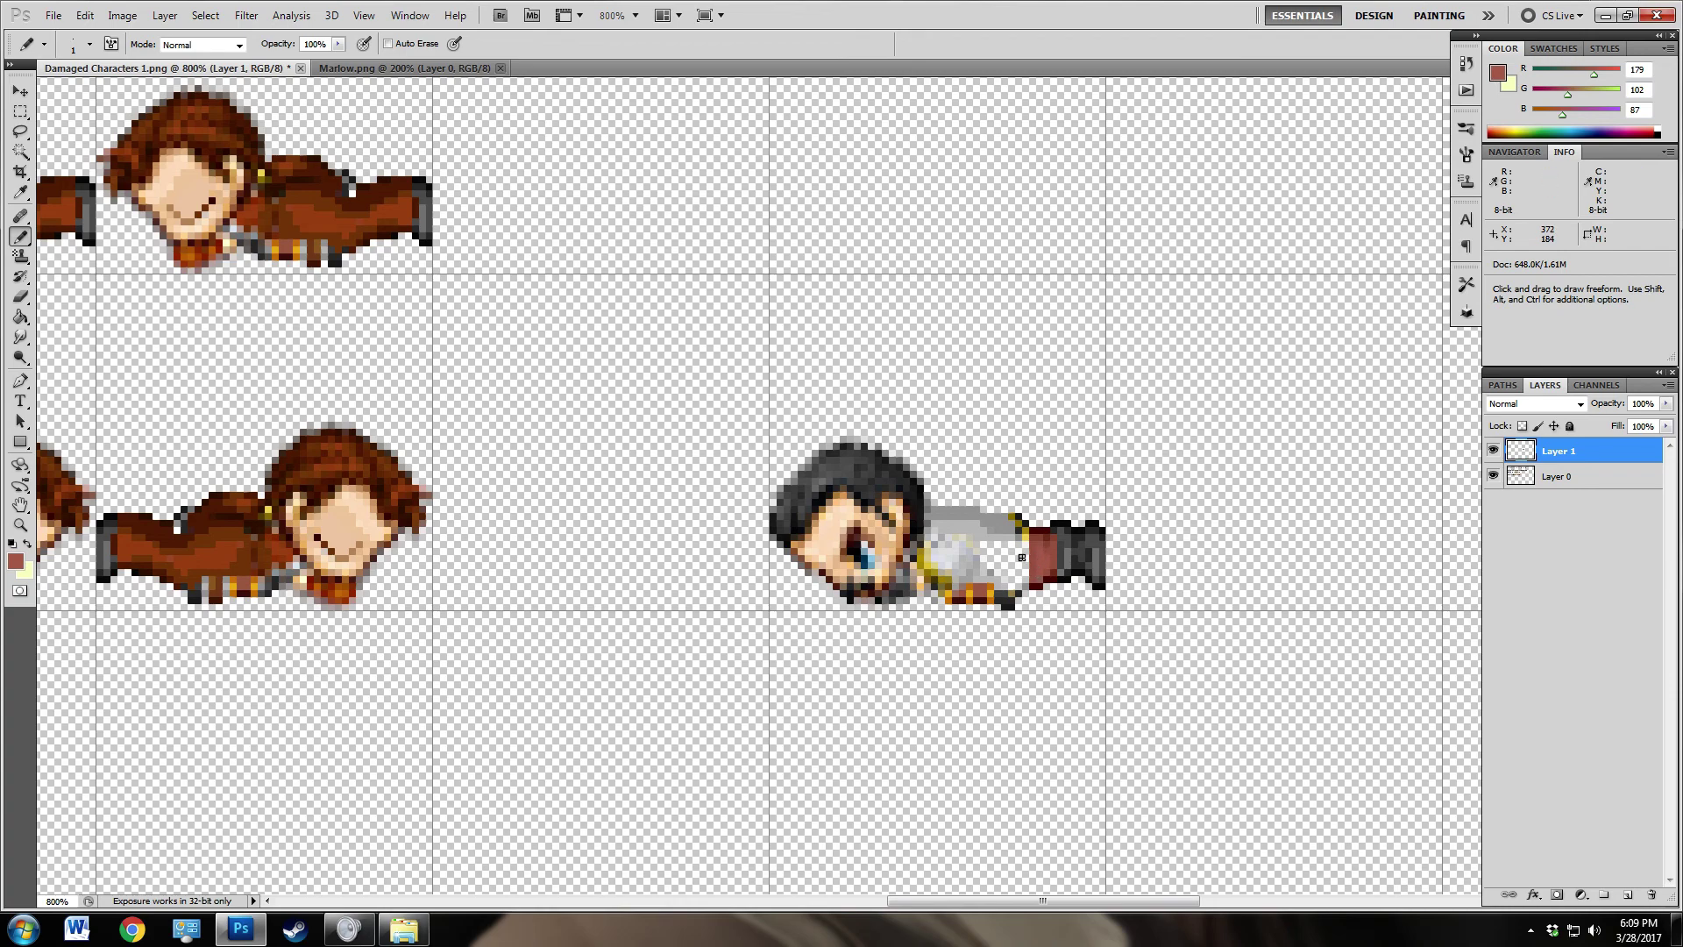
{"action": "key", "text": "alt"}
{"action": "left_click", "coordinate": [1000, 586], "text": "alt"}
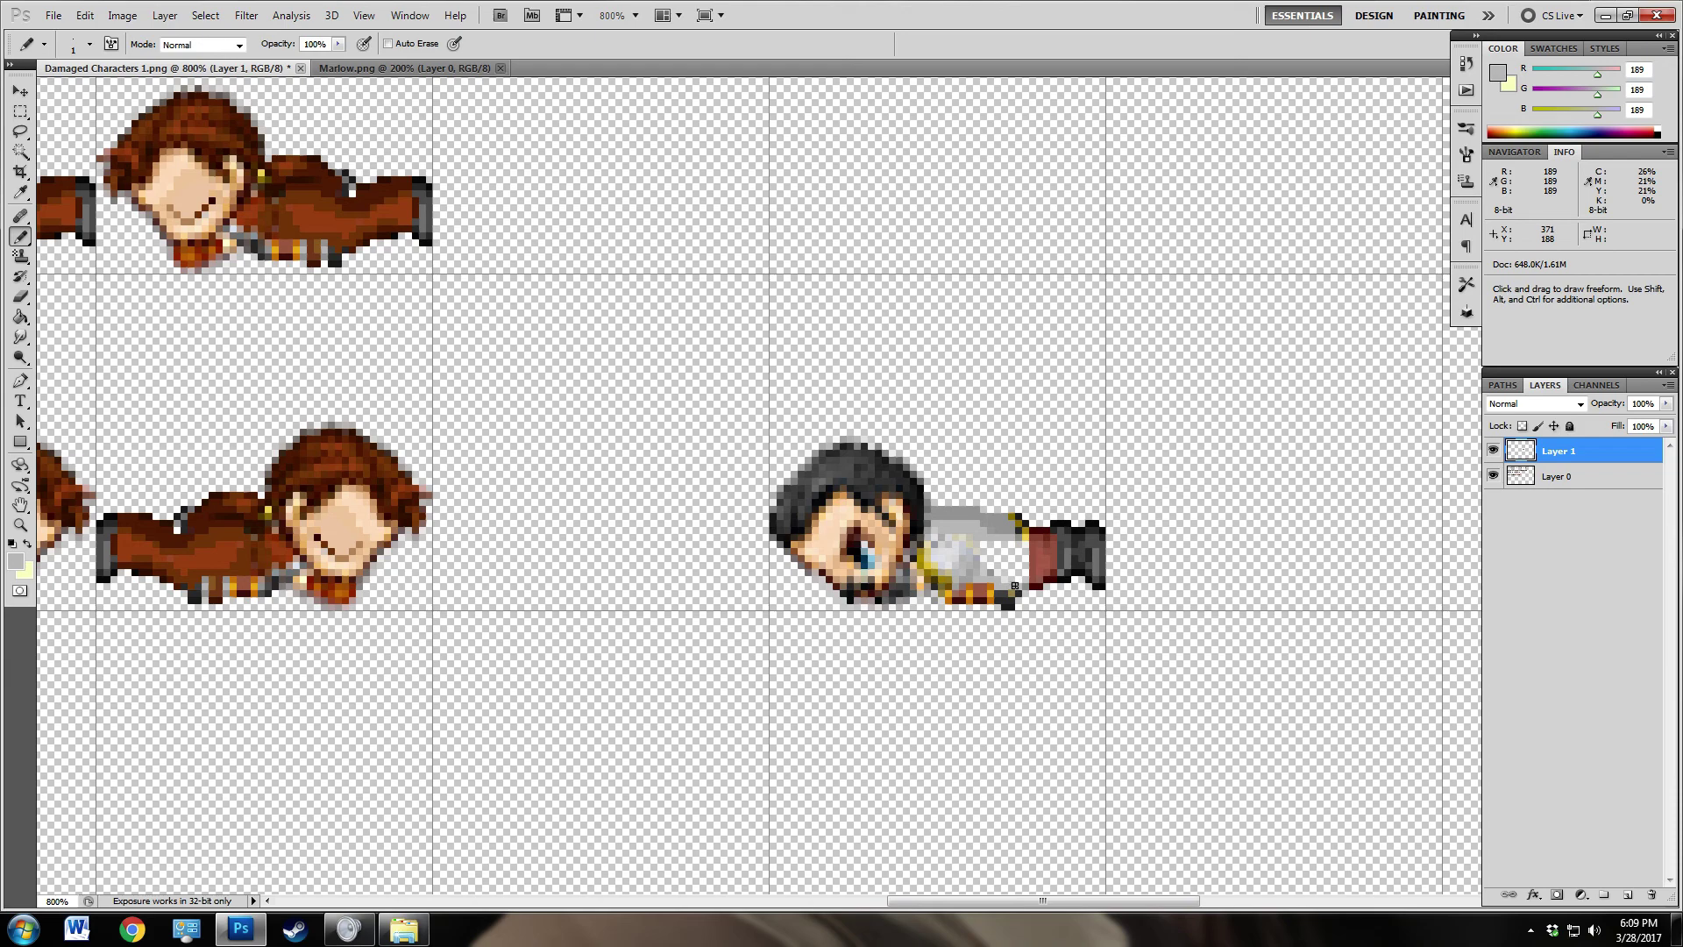
{"action": "key", "text": "alt"}
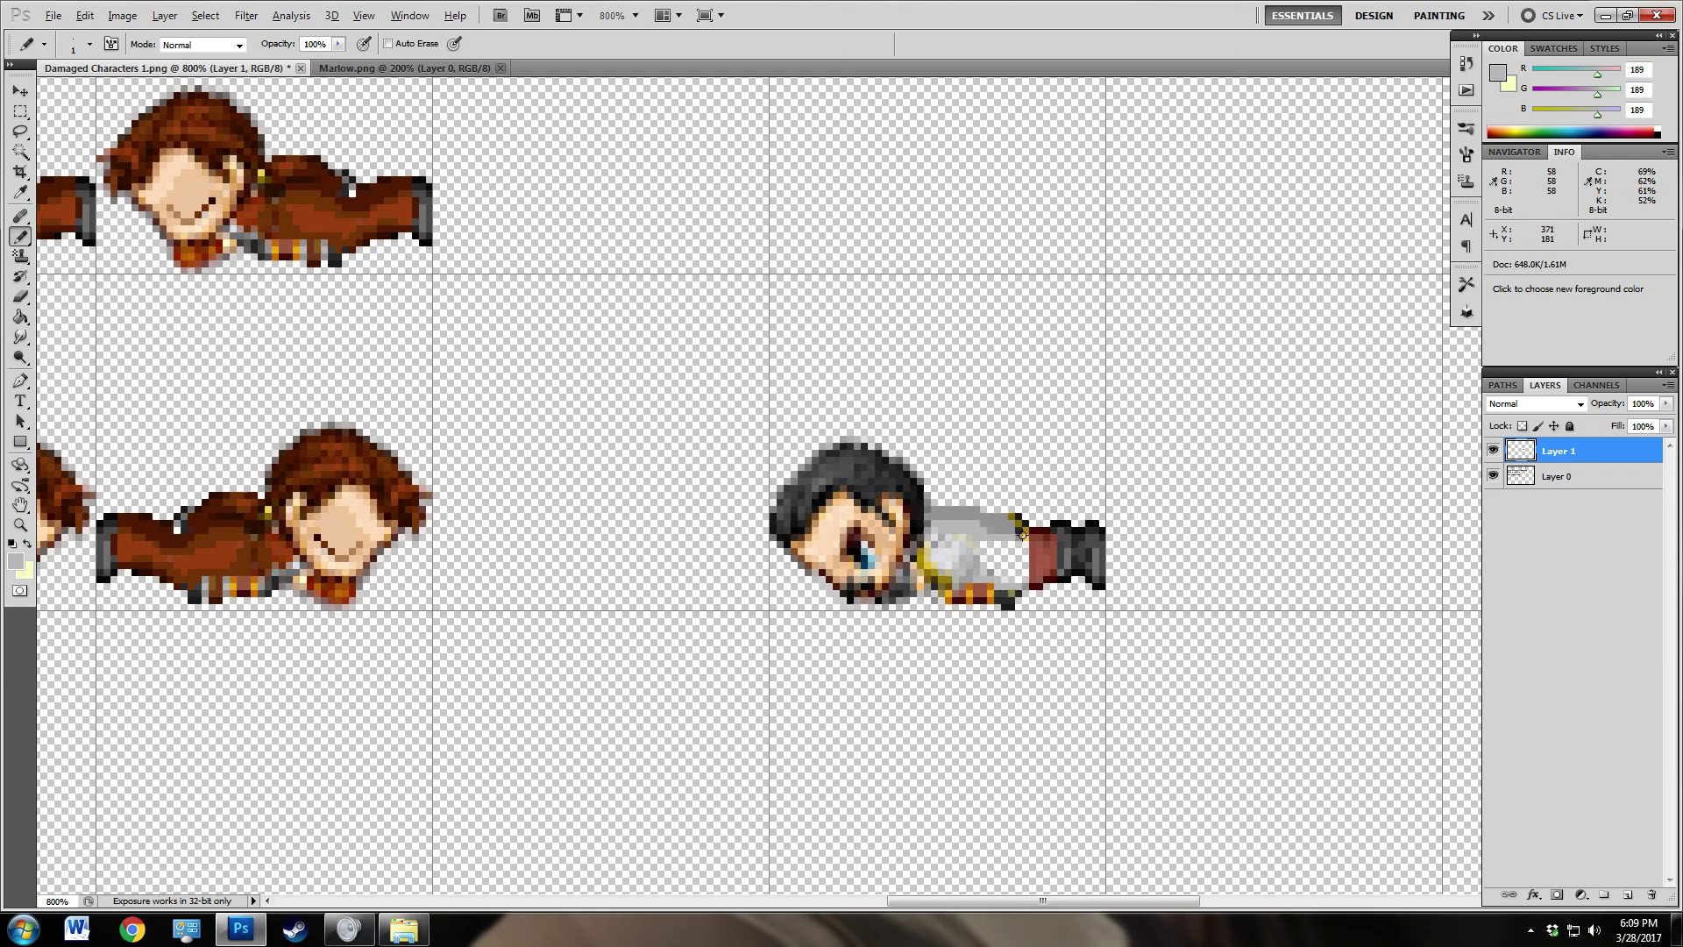
{"action": "left_click", "coordinate": [1025, 537], "text": "alt"}
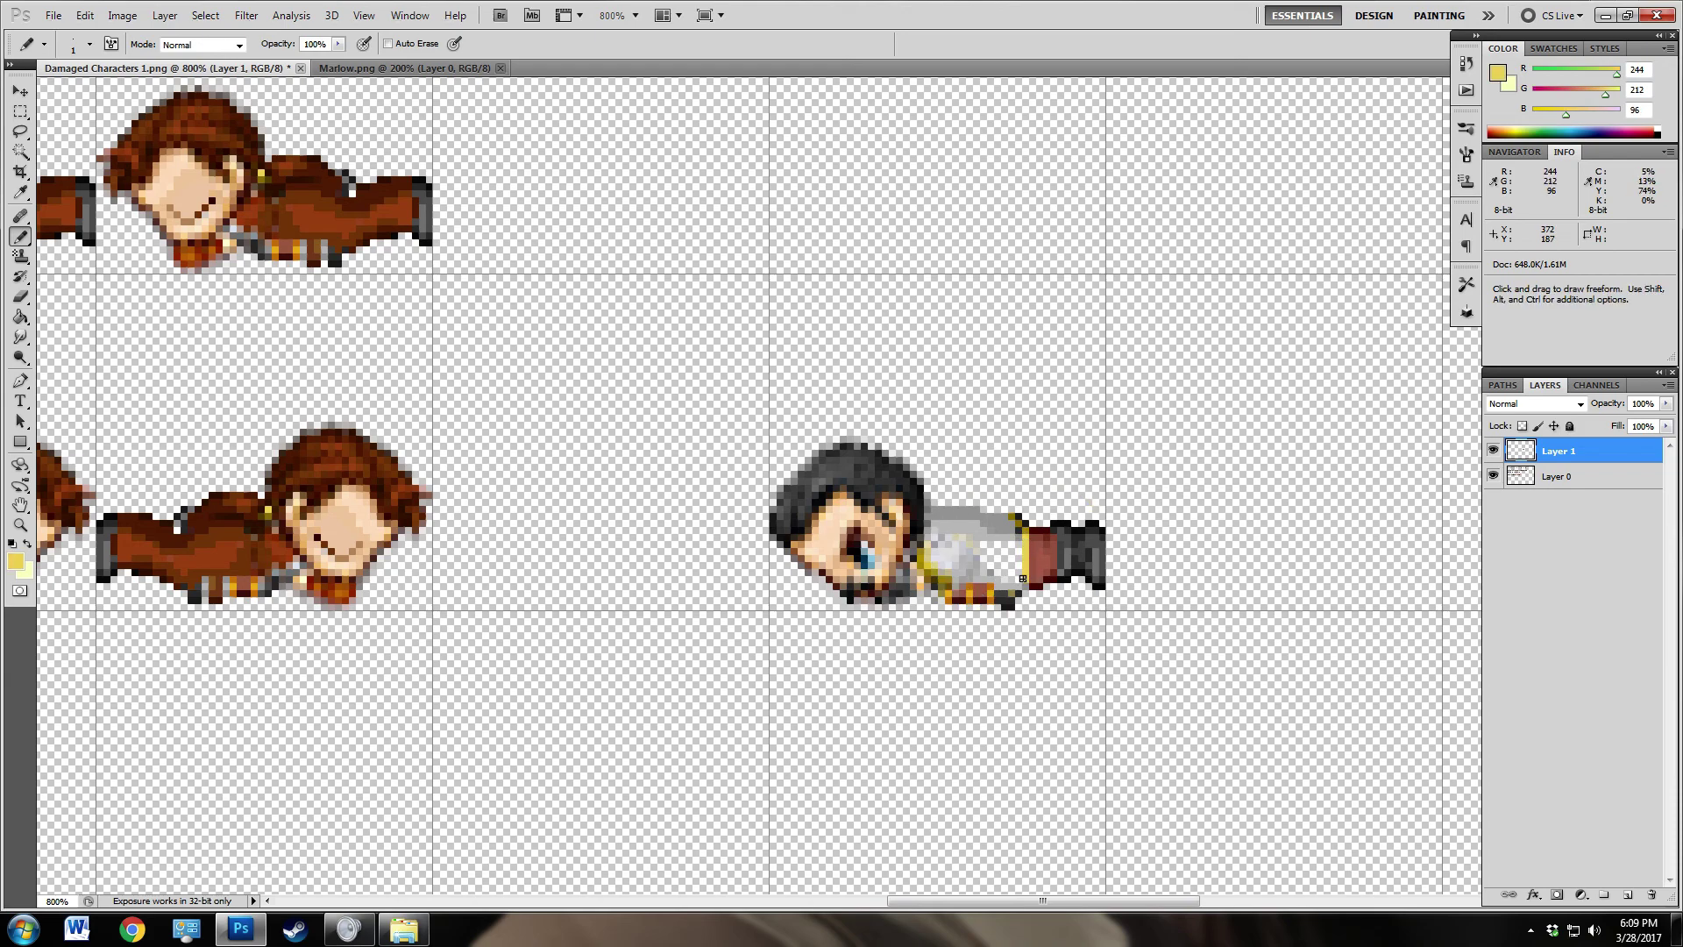
{"action": "left_click", "coordinate": [1016, 591], "text": "alt"}
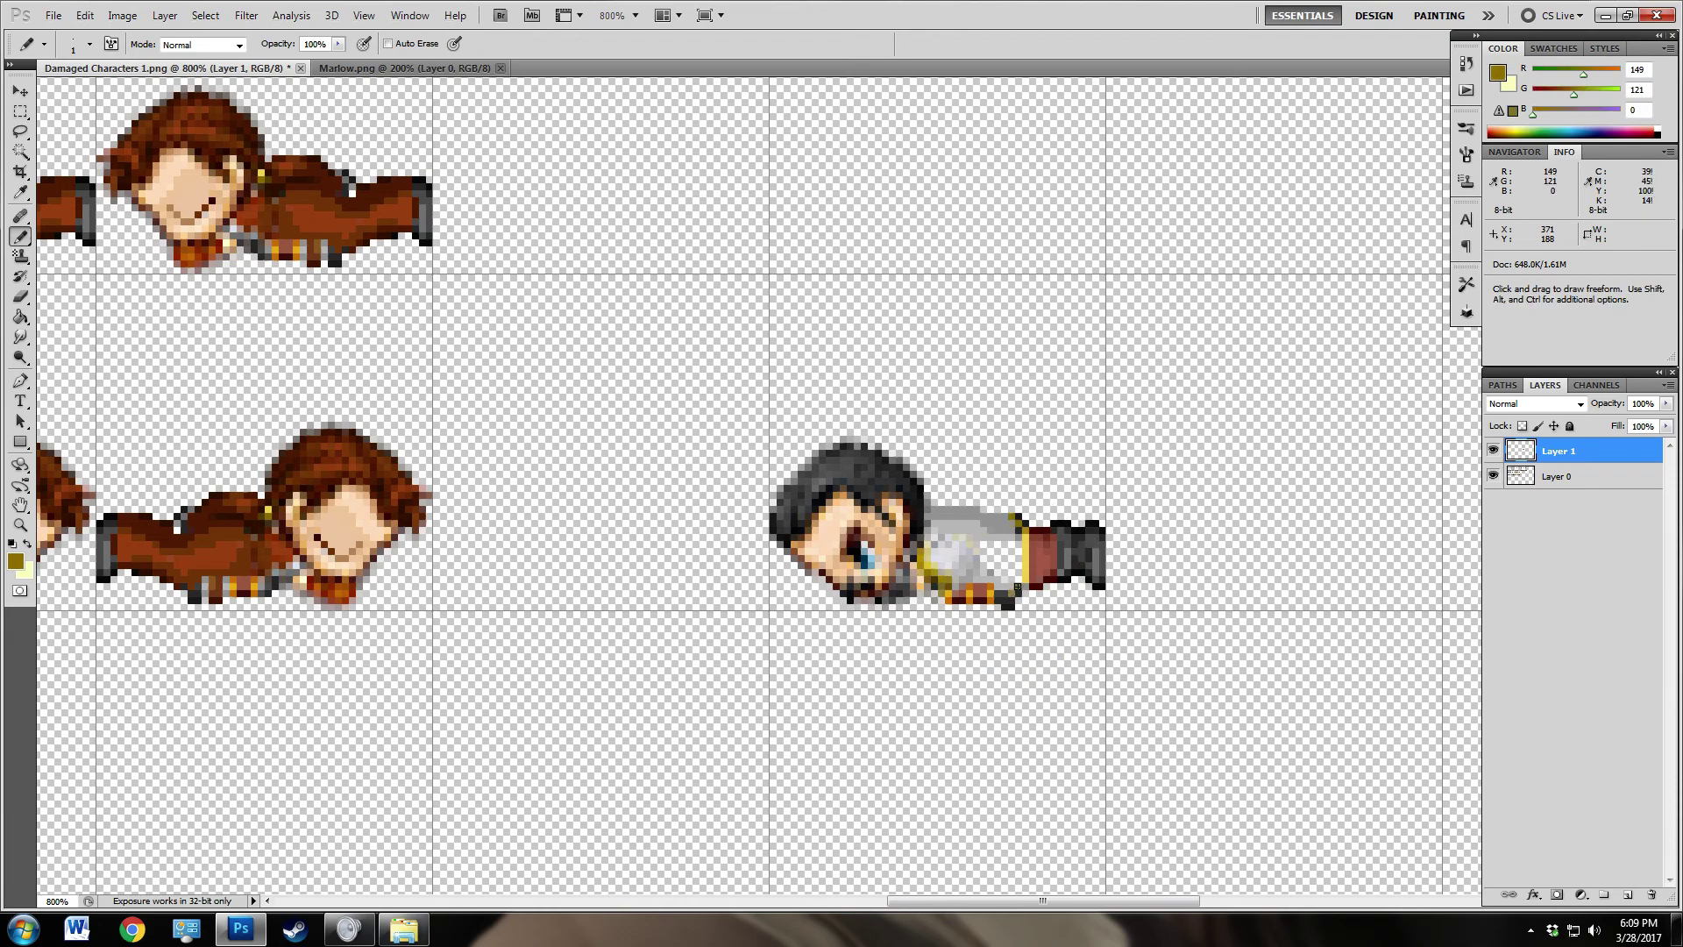
{"action": "left_click", "coordinate": [1008, 588], "text": "alt"}
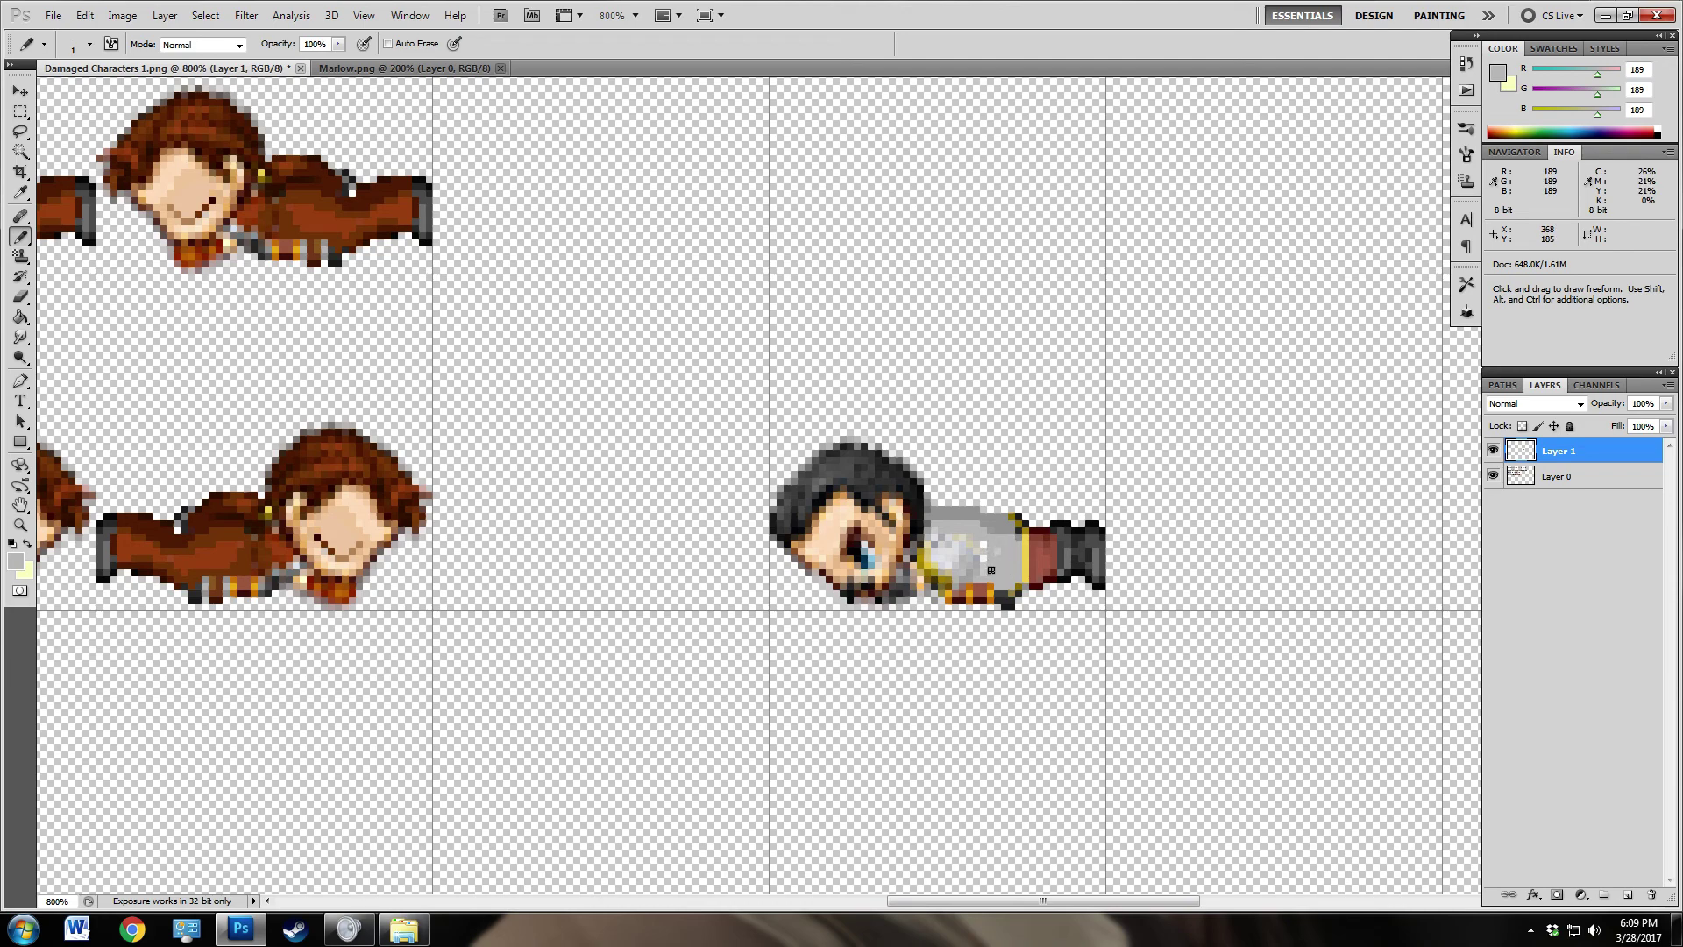
Step: Sample the armour tones and darken a vertical run of armour pixels with grey 156
{"action": "left_click", "coordinate": [960, 533], "text": "alt"}
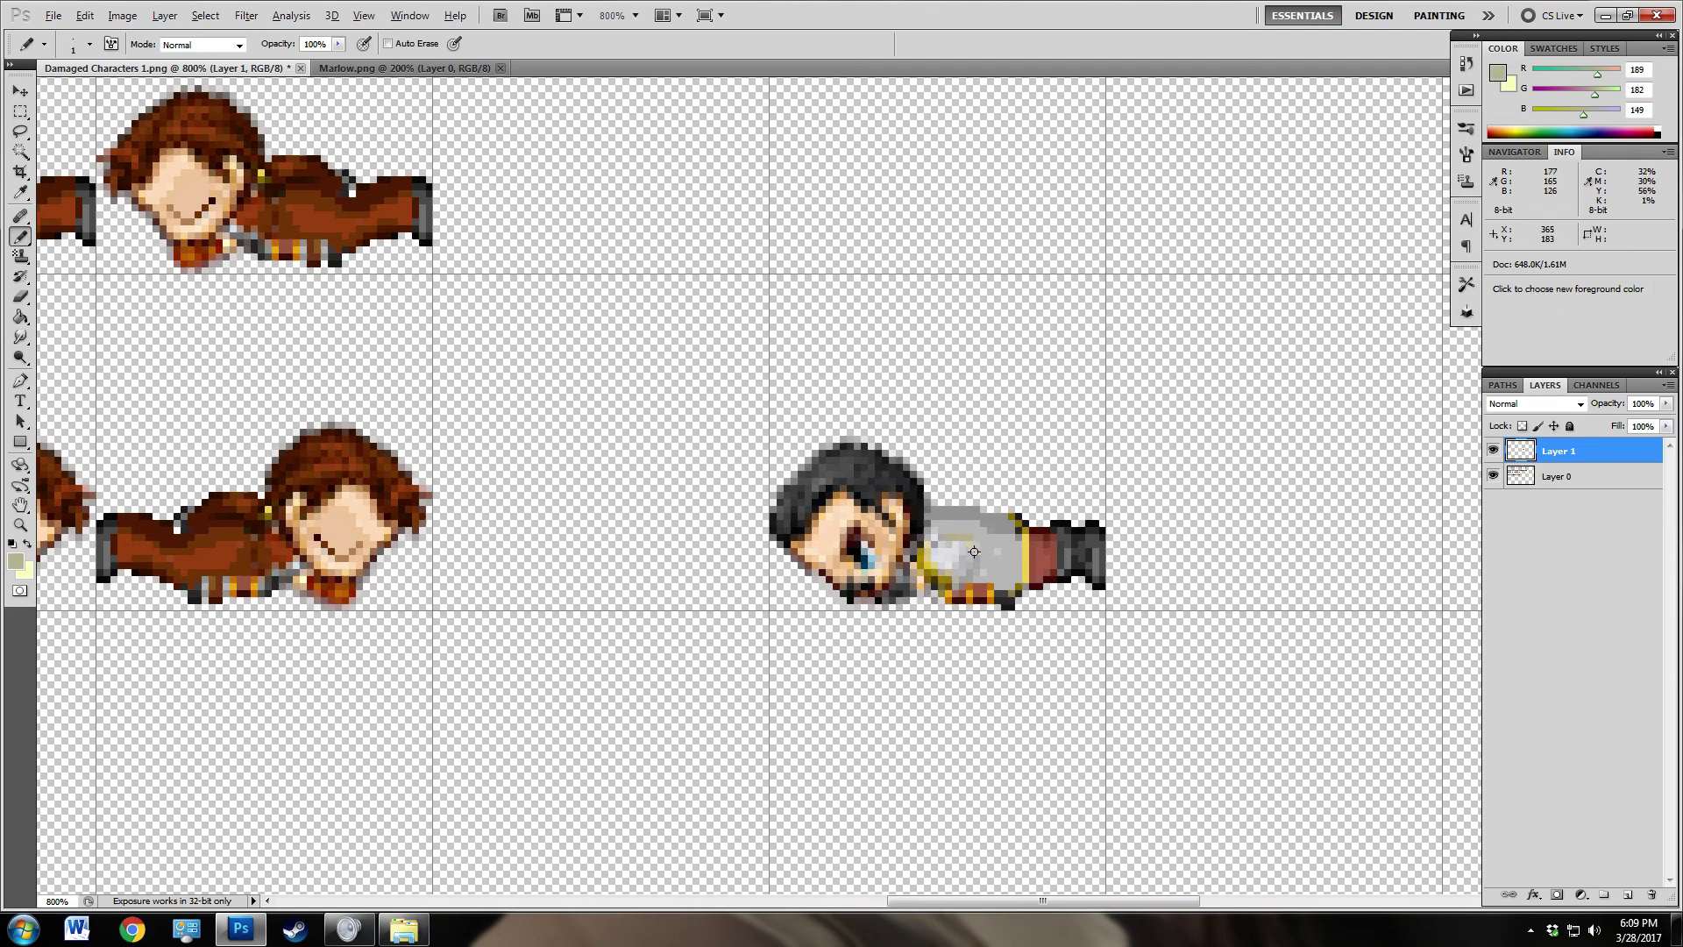
{"action": "left_click", "coordinate": [975, 549], "text": "alt"}
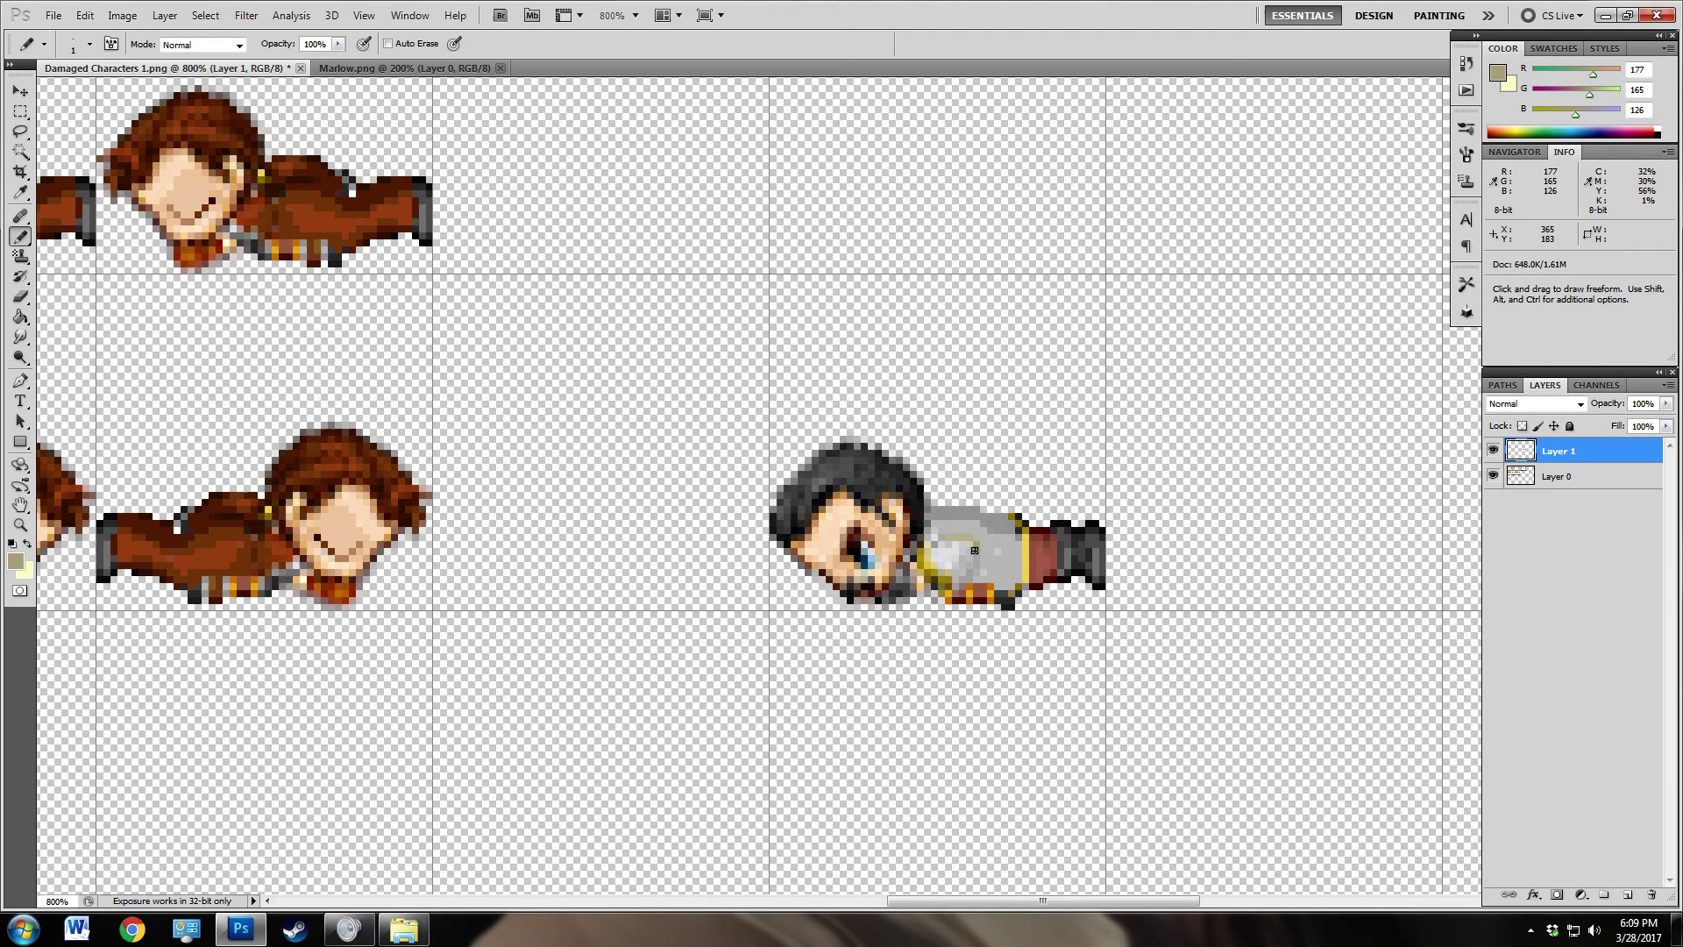
{"action": "left_click", "coordinate": [986, 570], "text": "alt"}
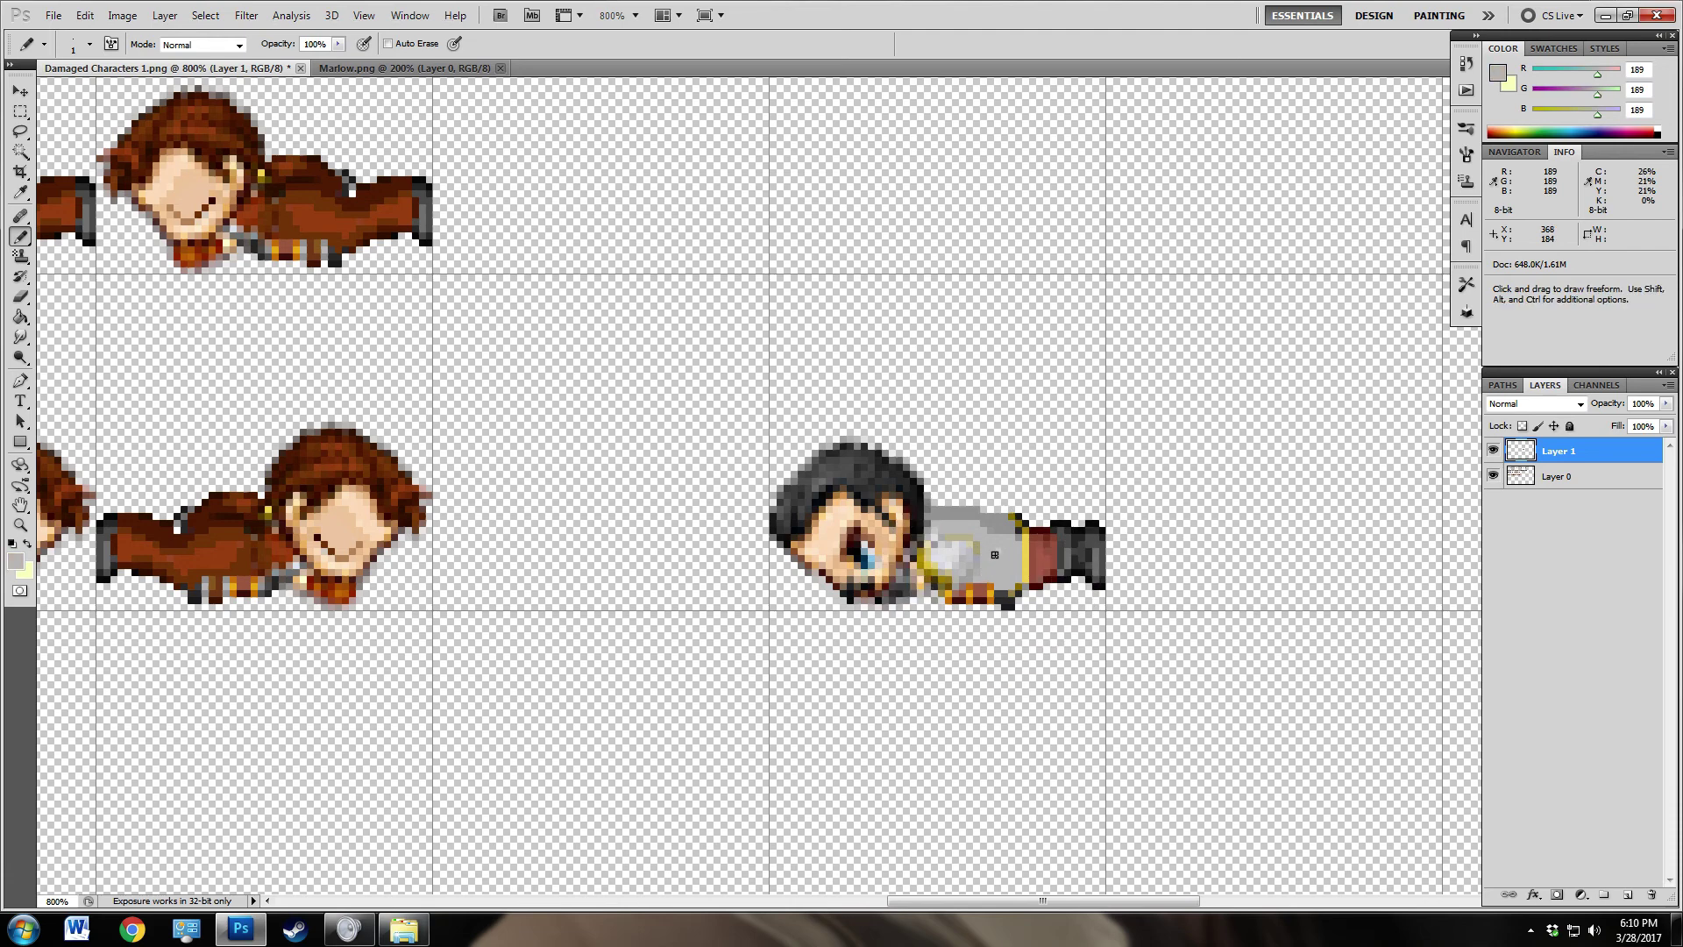
{"action": "left_click", "coordinate": [1006, 545], "text": "alt"}
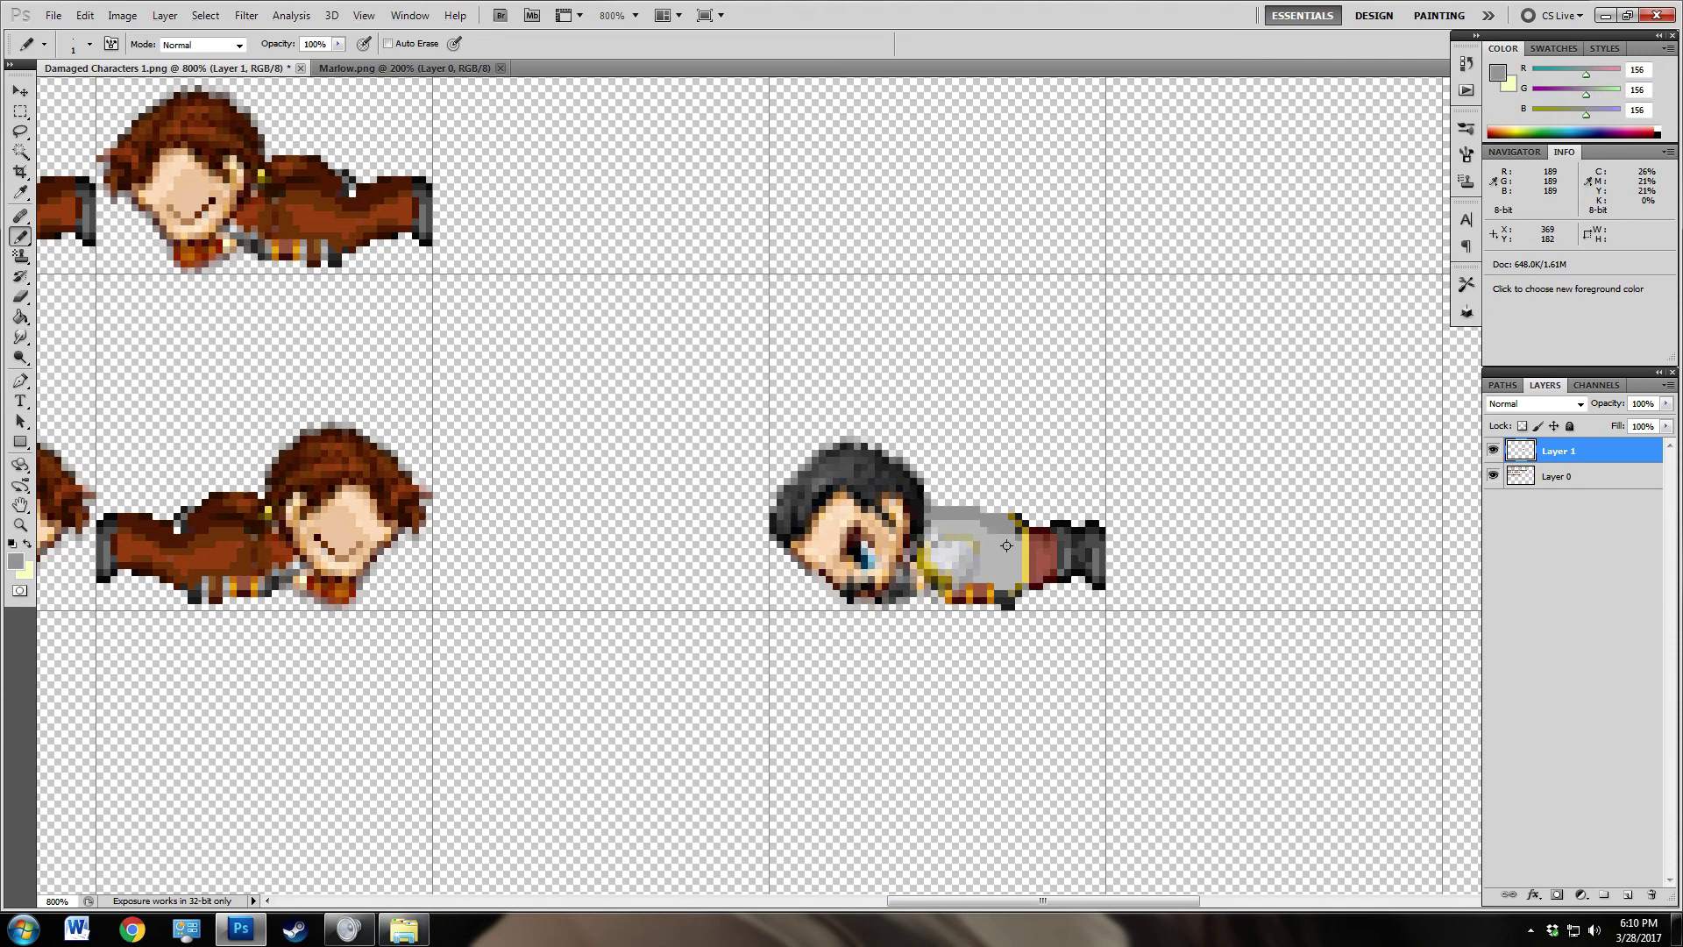
{"action": "left_click", "coordinate": [1018, 539], "text": "alt"}
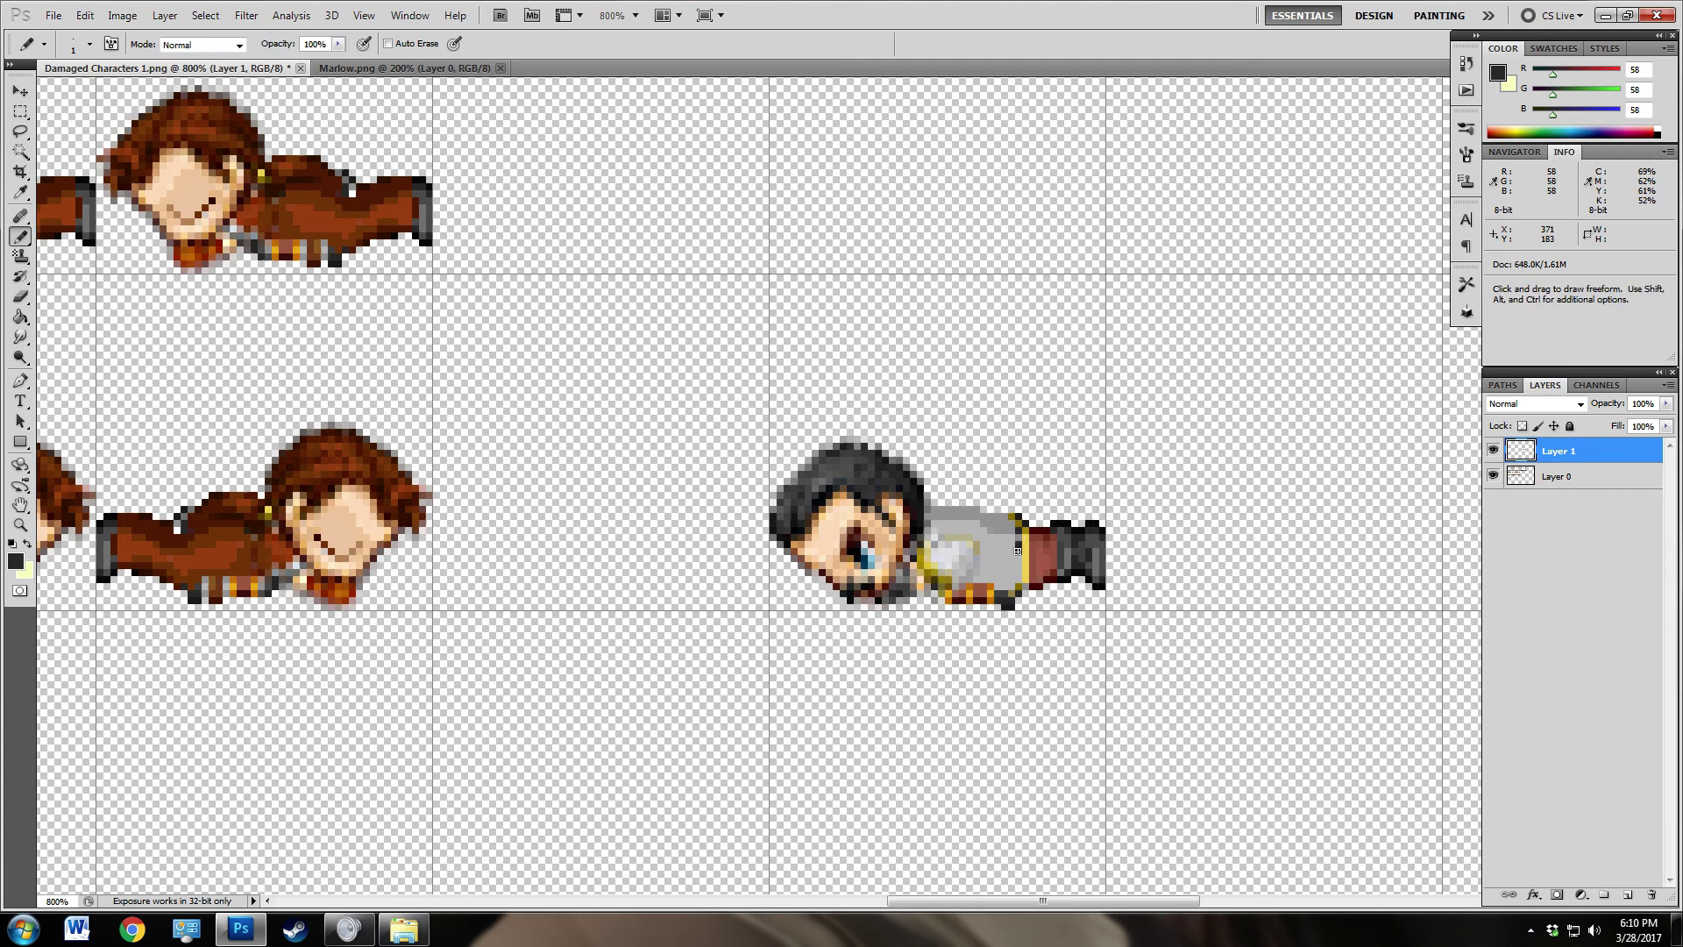
{"action": "left_click", "coordinate": [1016, 539], "text": "alt"}
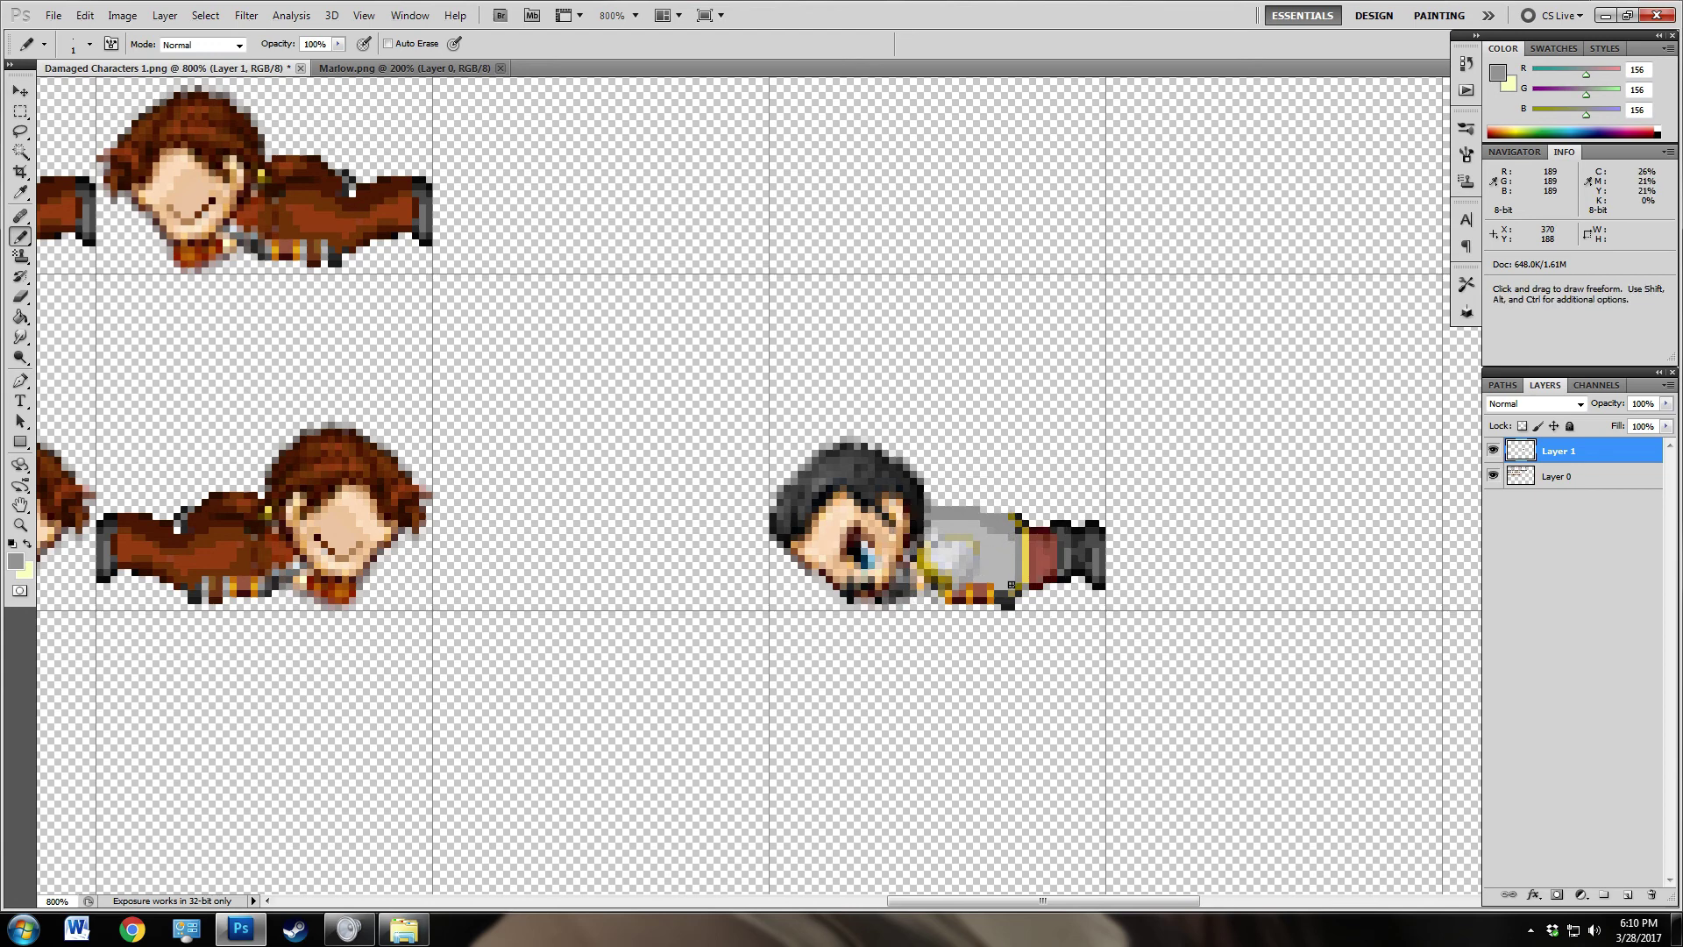
{"action": "left_click_drag", "start_coordinate": [1011, 585], "coordinate": [1010, 554]}
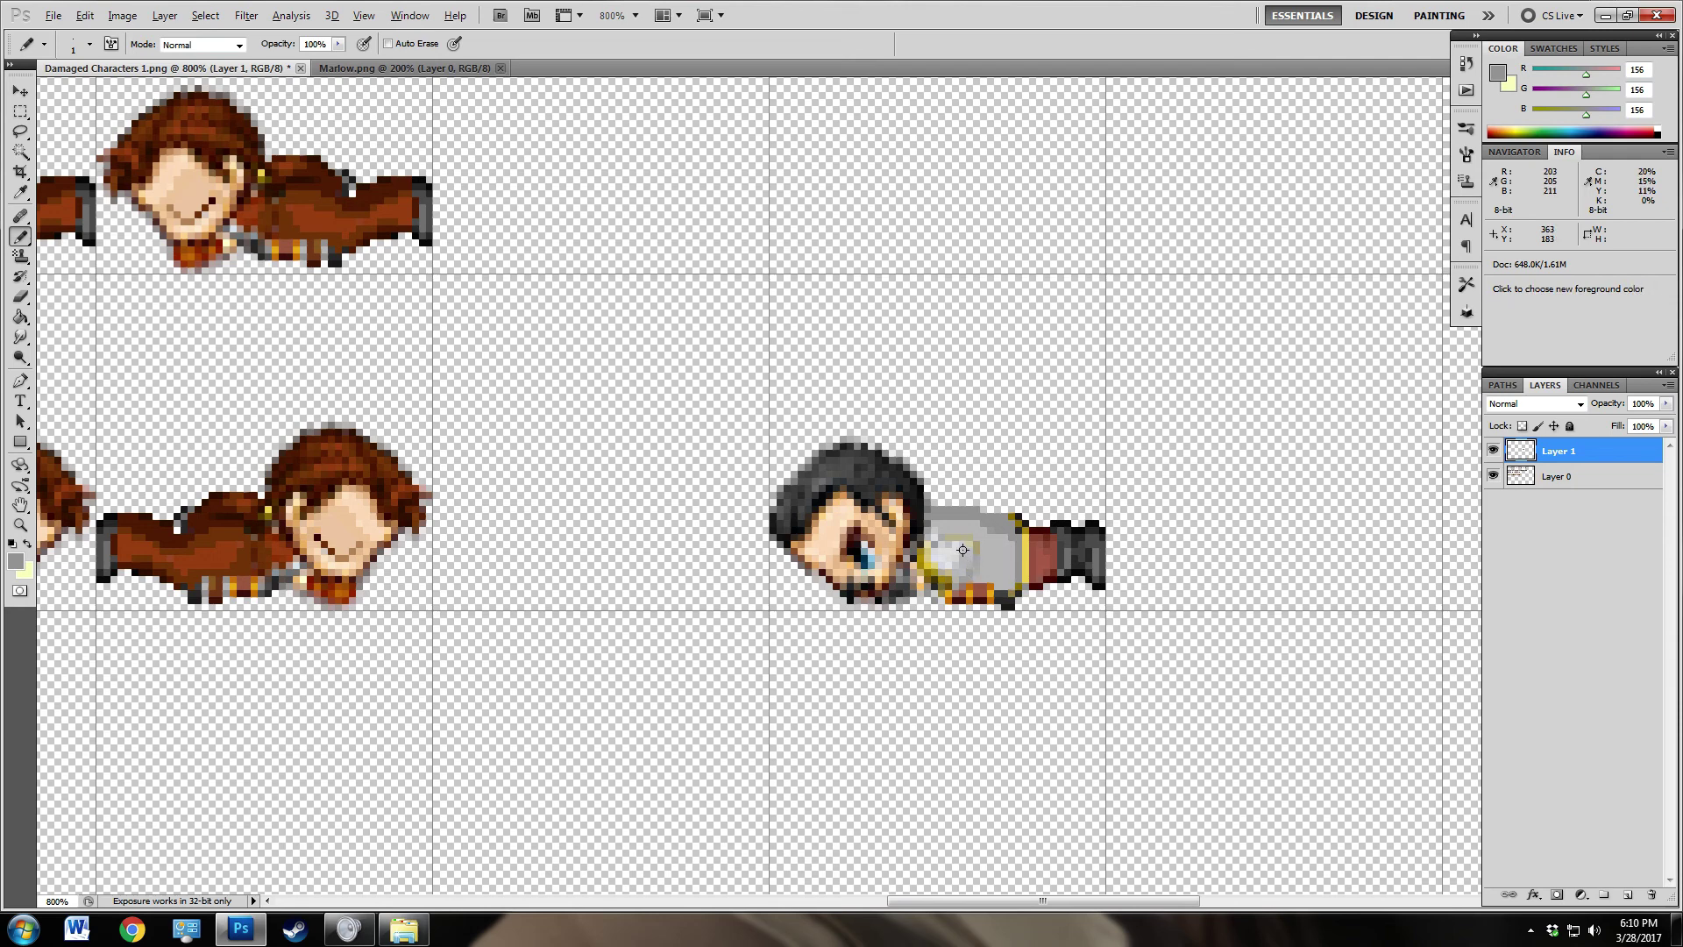
Step: Paint a pale highlight across the armour using the sampled highlight colour
{"action": "left_click", "coordinate": [962, 549], "text": "alt"}
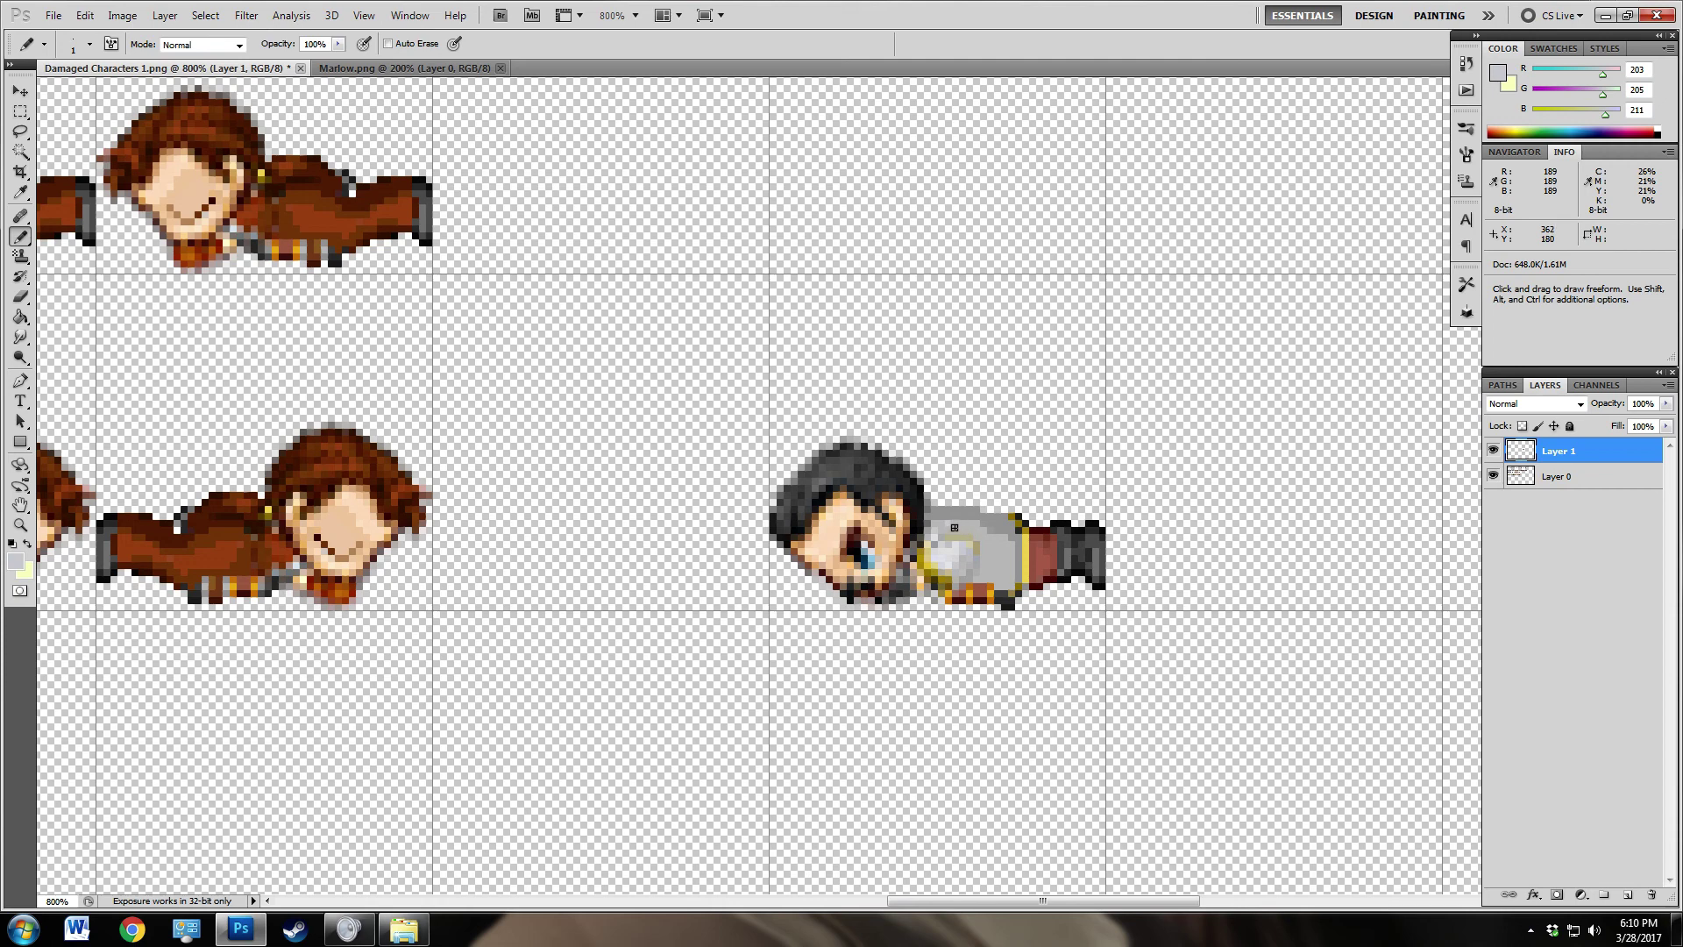
{"action": "key", "text": "alt"}
{"action": "mouse_move", "coordinate": [946, 529]}
{"action": "left_mouse_down"}
{"action": "mouse_move", "coordinate": [982, 541]}
{"action": "mouse_move", "coordinate": [977, 578]}
{"action": "mouse_move", "coordinate": [1001, 585]}
{"action": "left_mouse_up"}
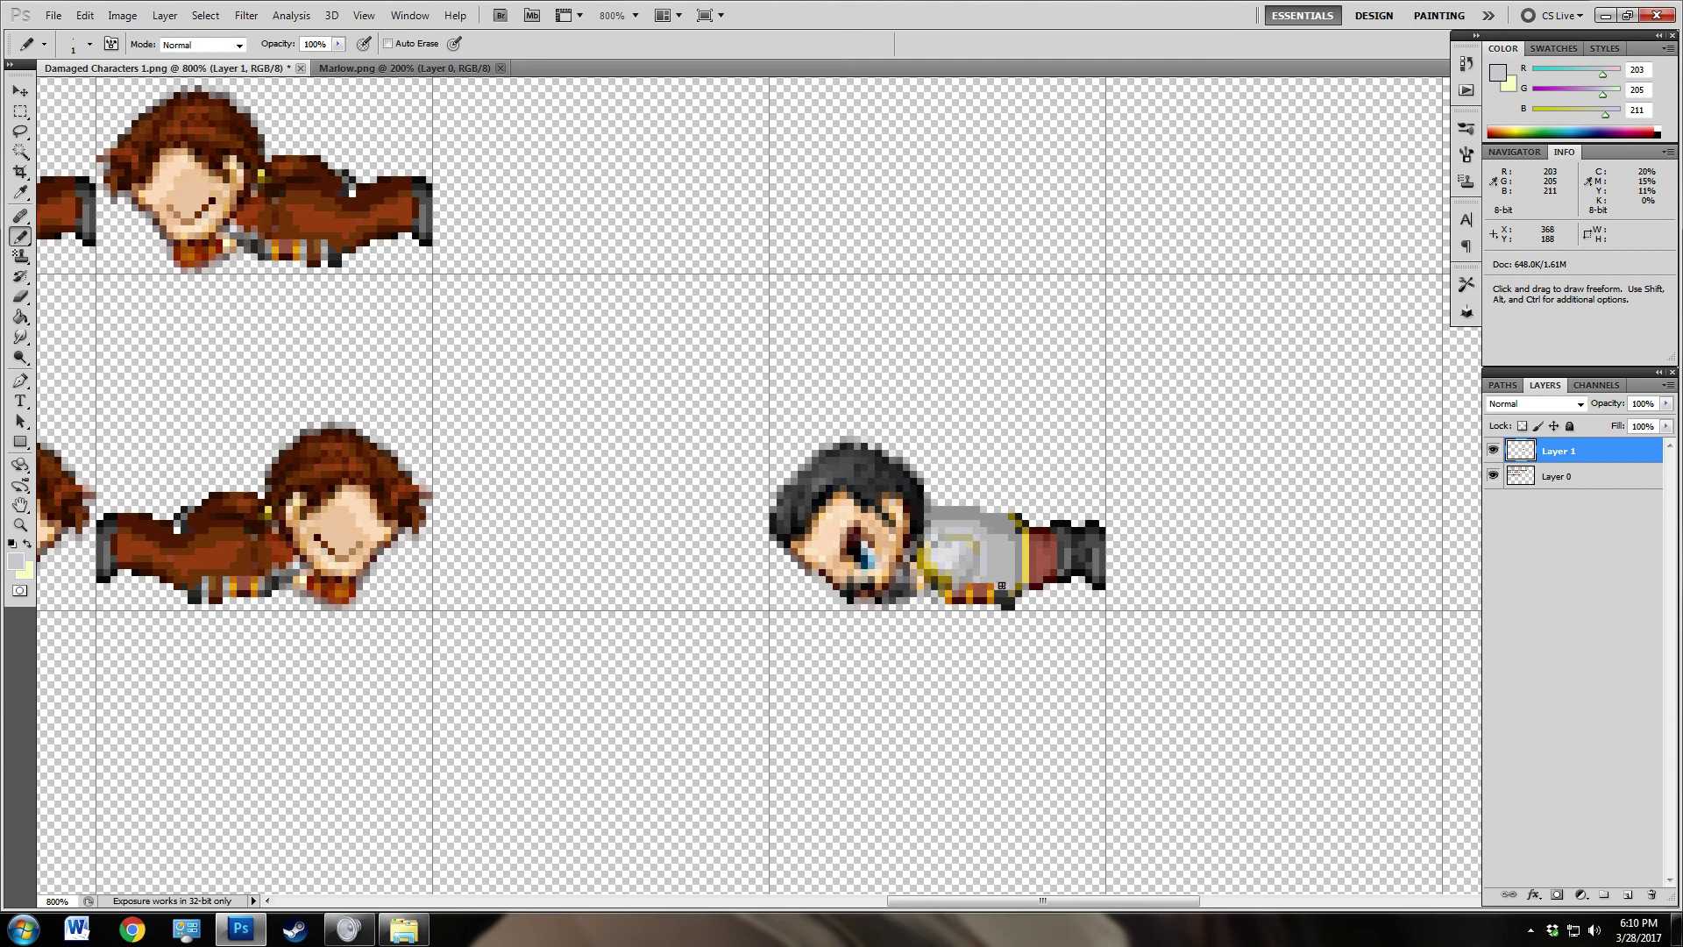
Step: Sample skin and brown tones from the face and paint over the blue eye with skin colour
{"action": "left_click", "coordinate": [843, 543], "text": "alt"}
{"action": "left_click", "coordinate": [843, 543], "text": "alt"}
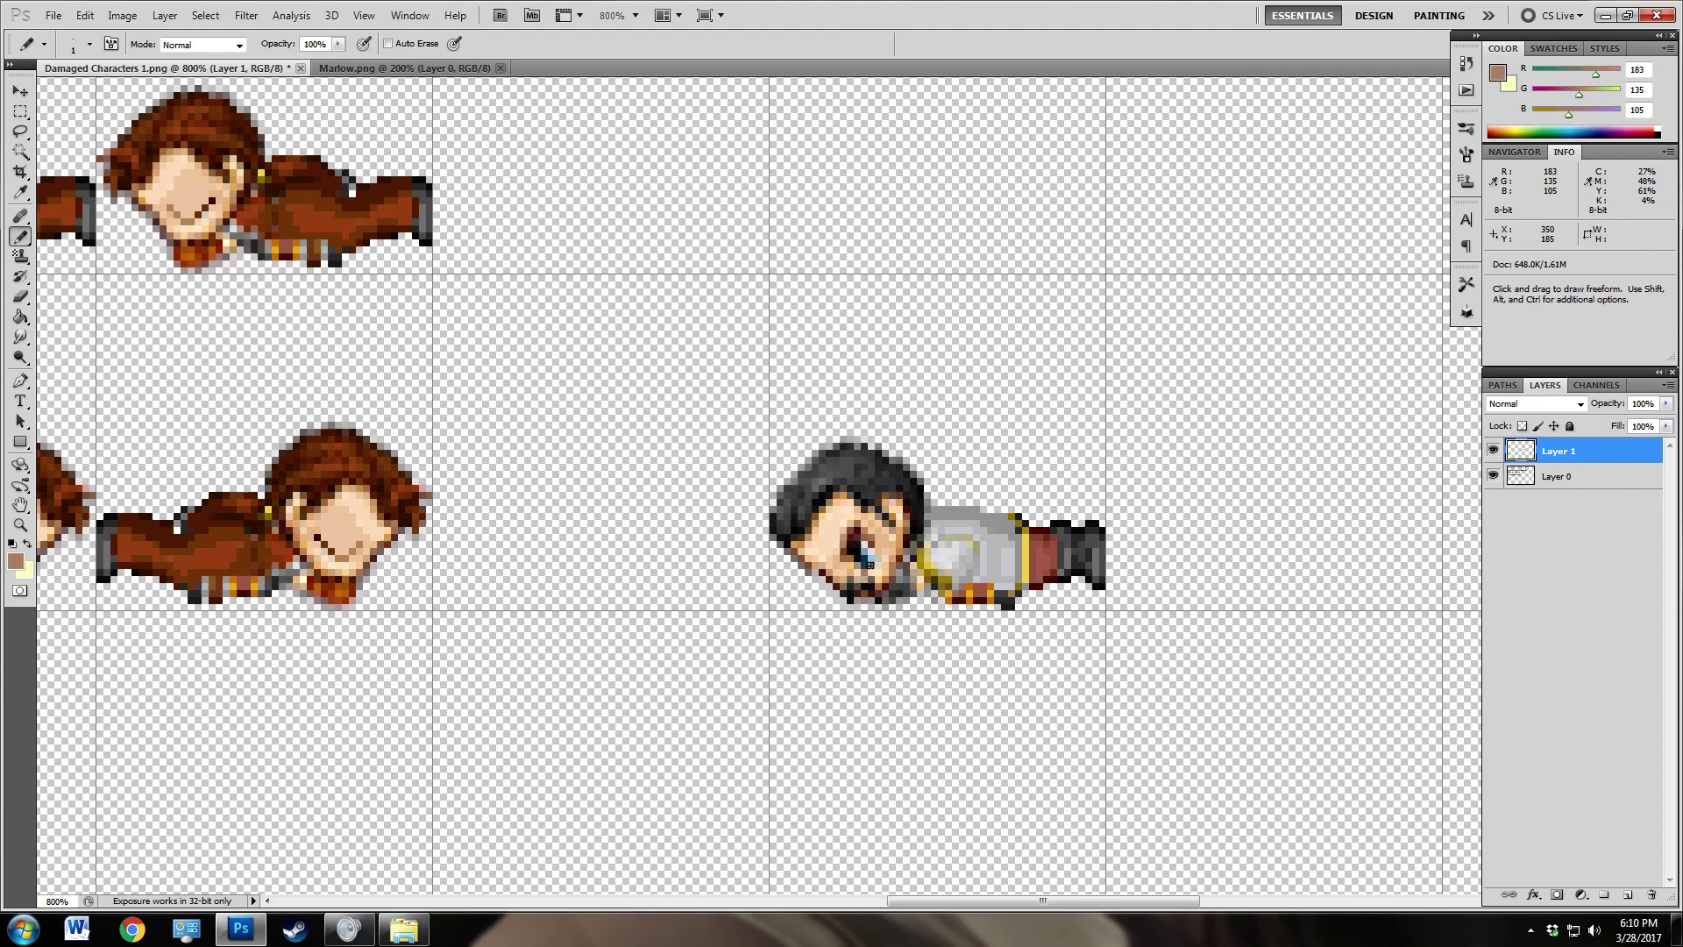
{"action": "left_click", "coordinate": [871, 542], "text": "alt"}
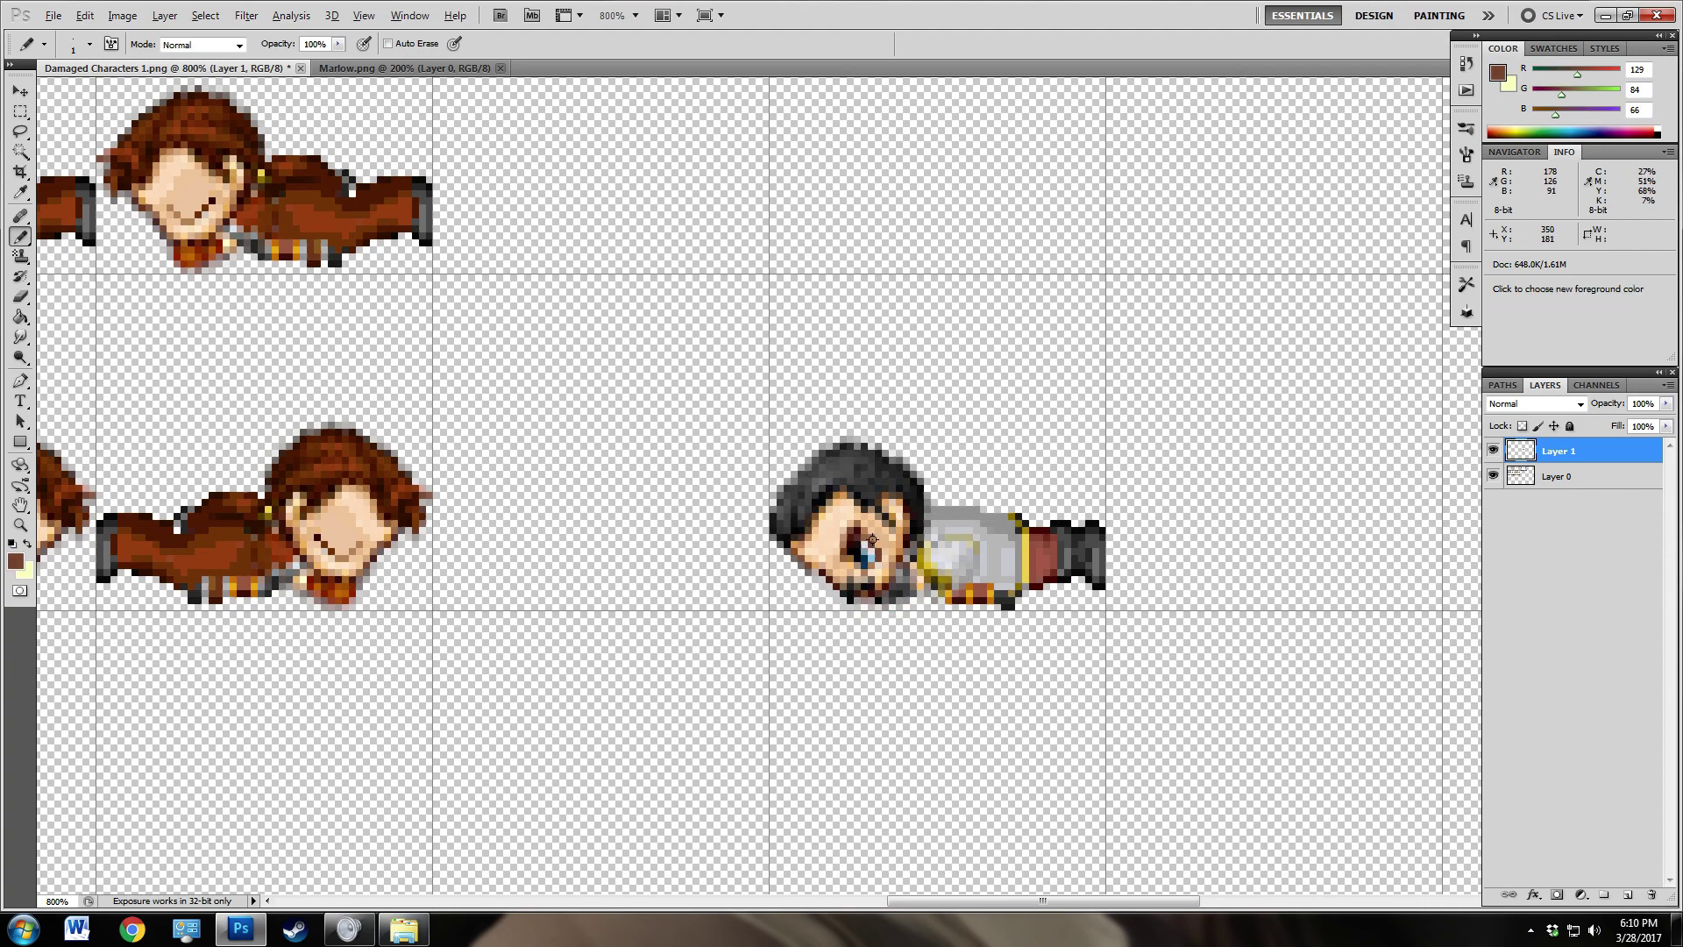
{"action": "left_click", "coordinate": [875, 545], "text": "alt"}
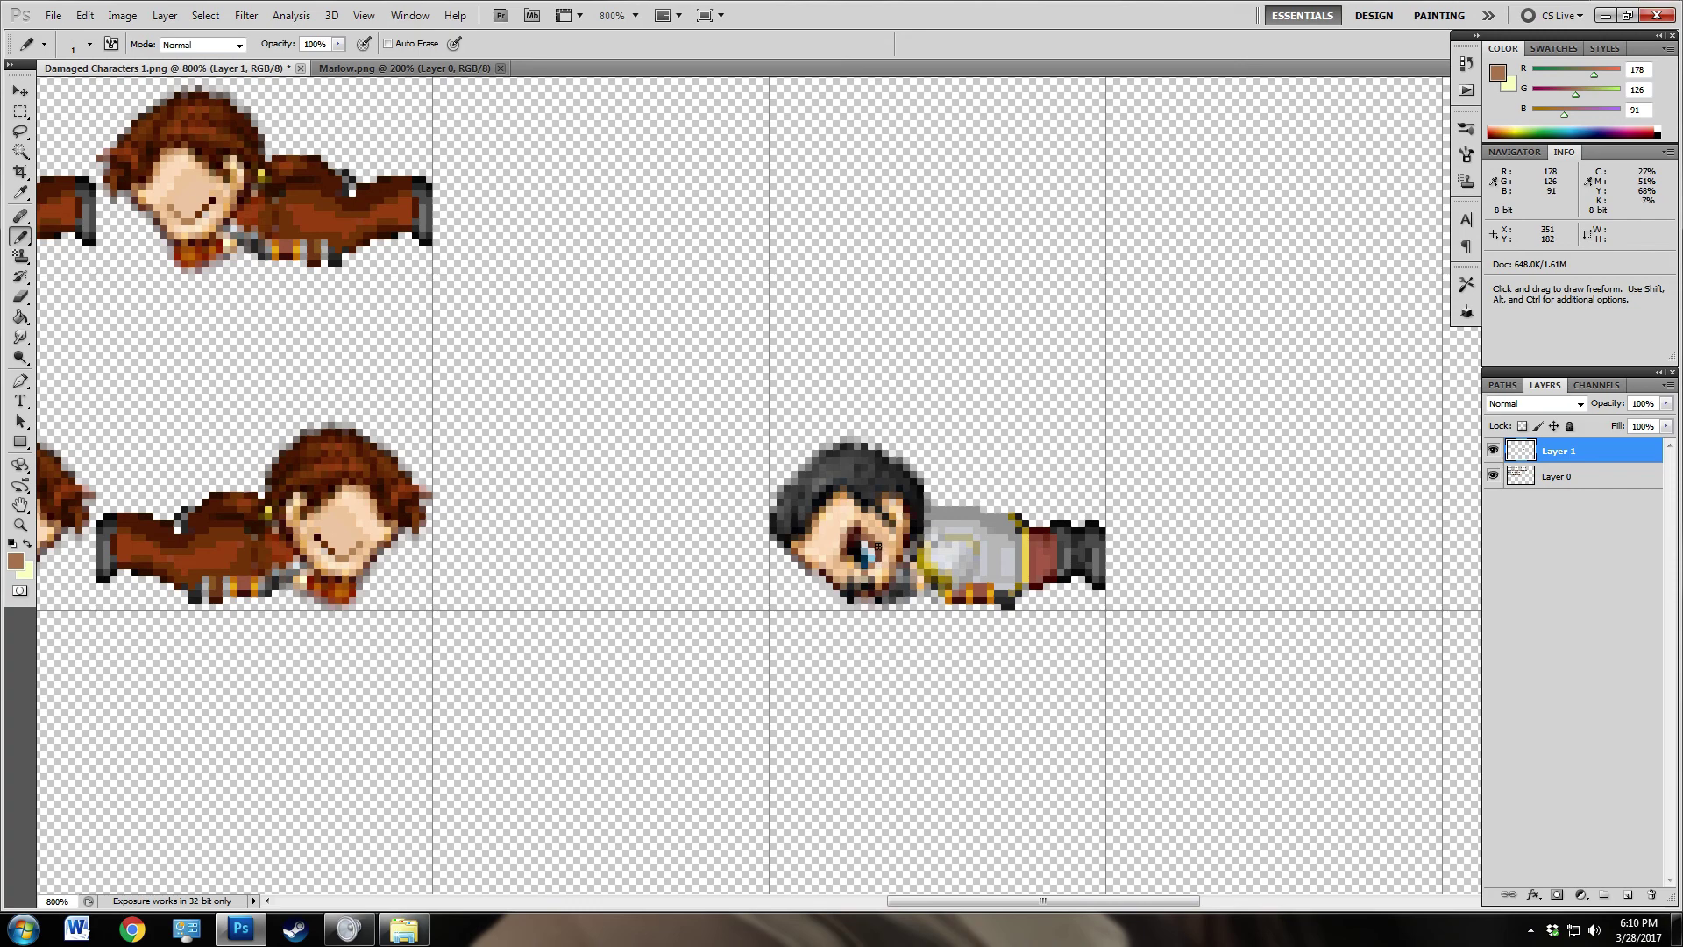
{"action": "left_click", "coordinate": [831, 540], "text": "alt"}
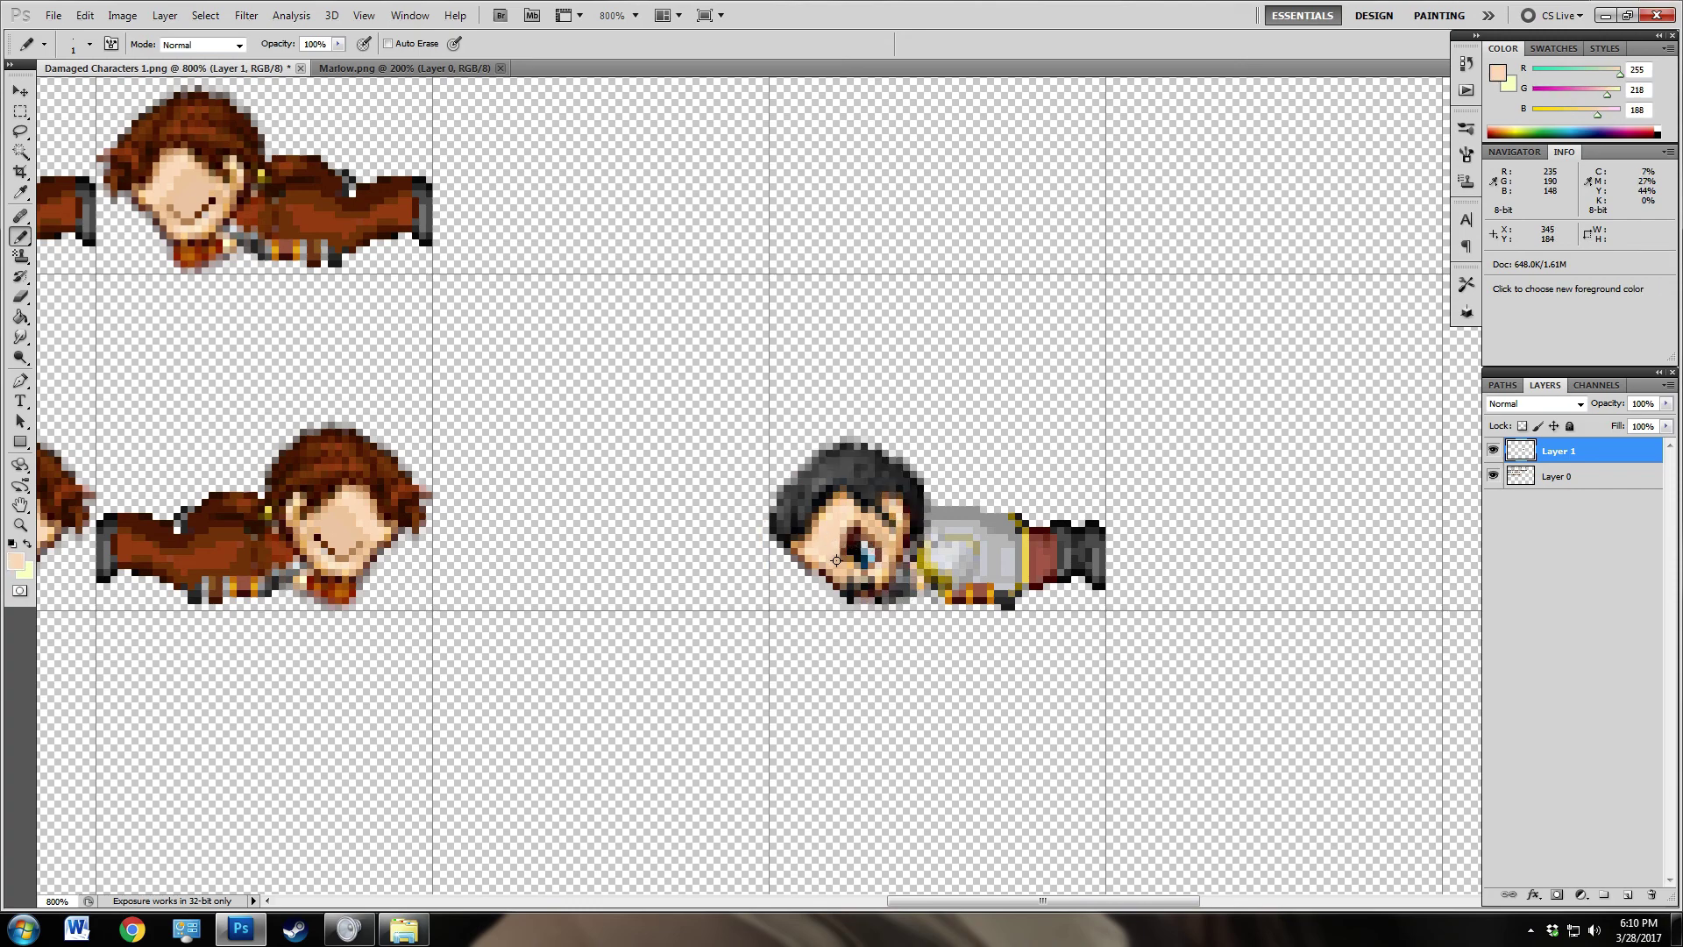
{"action": "left_click", "coordinate": [836, 560], "text": "alt"}
{"action": "left_click", "coordinate": [836, 561], "text": "alt"}
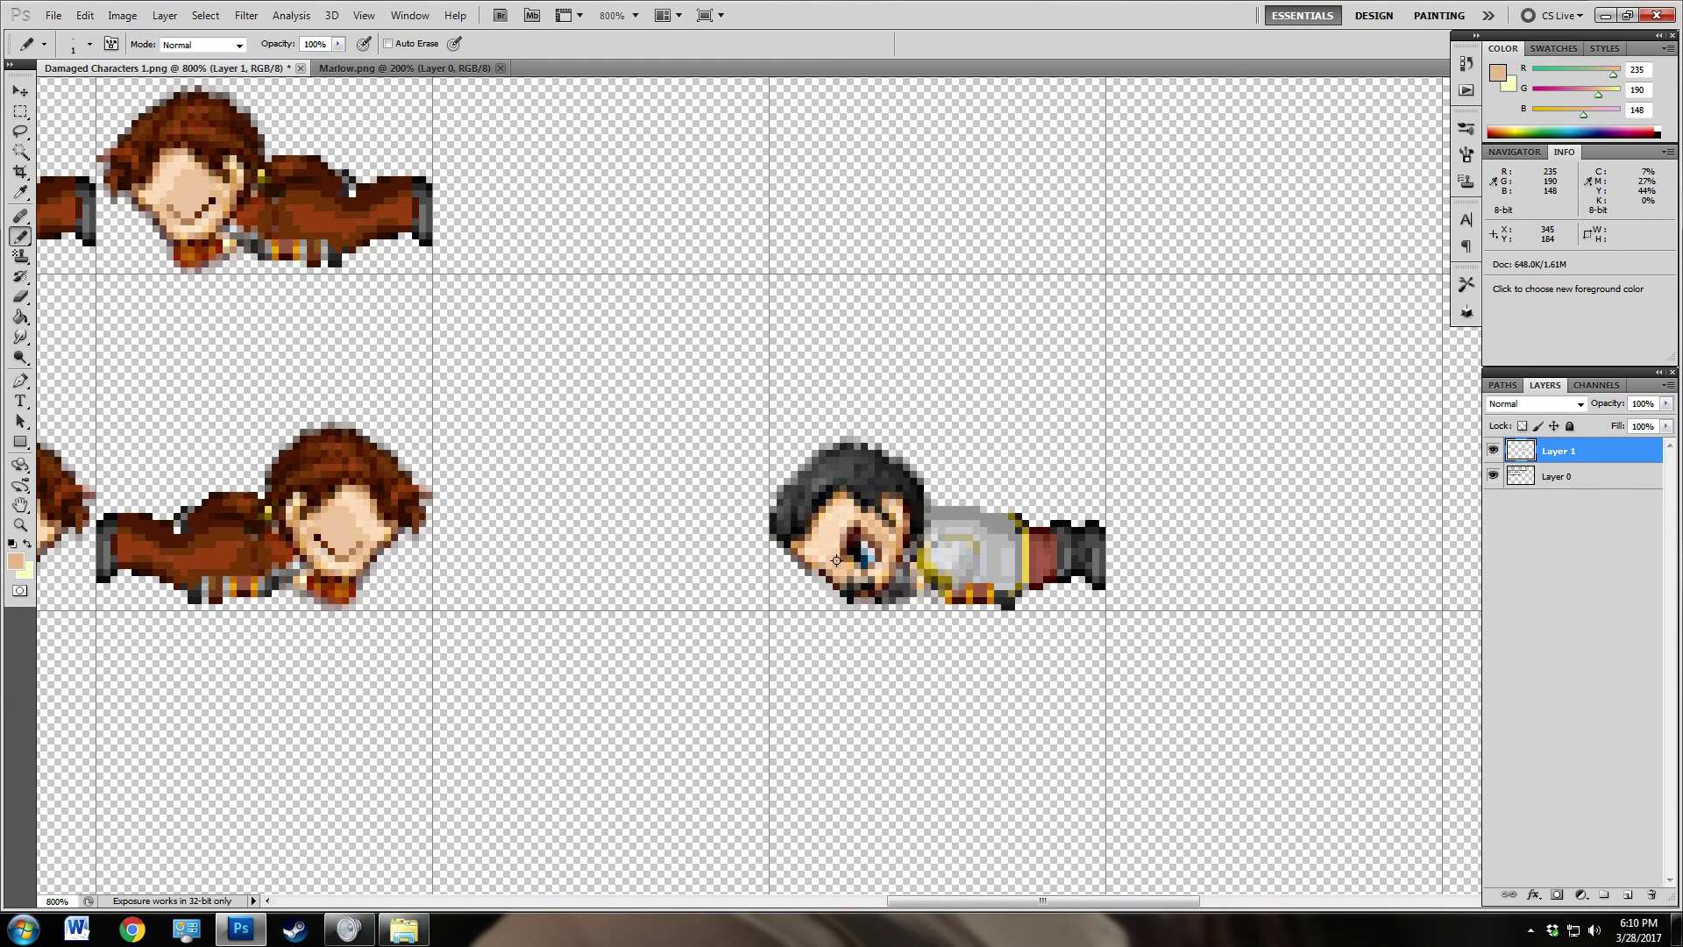
{"action": "left_click", "coordinate": [836, 560], "text": "alt"}
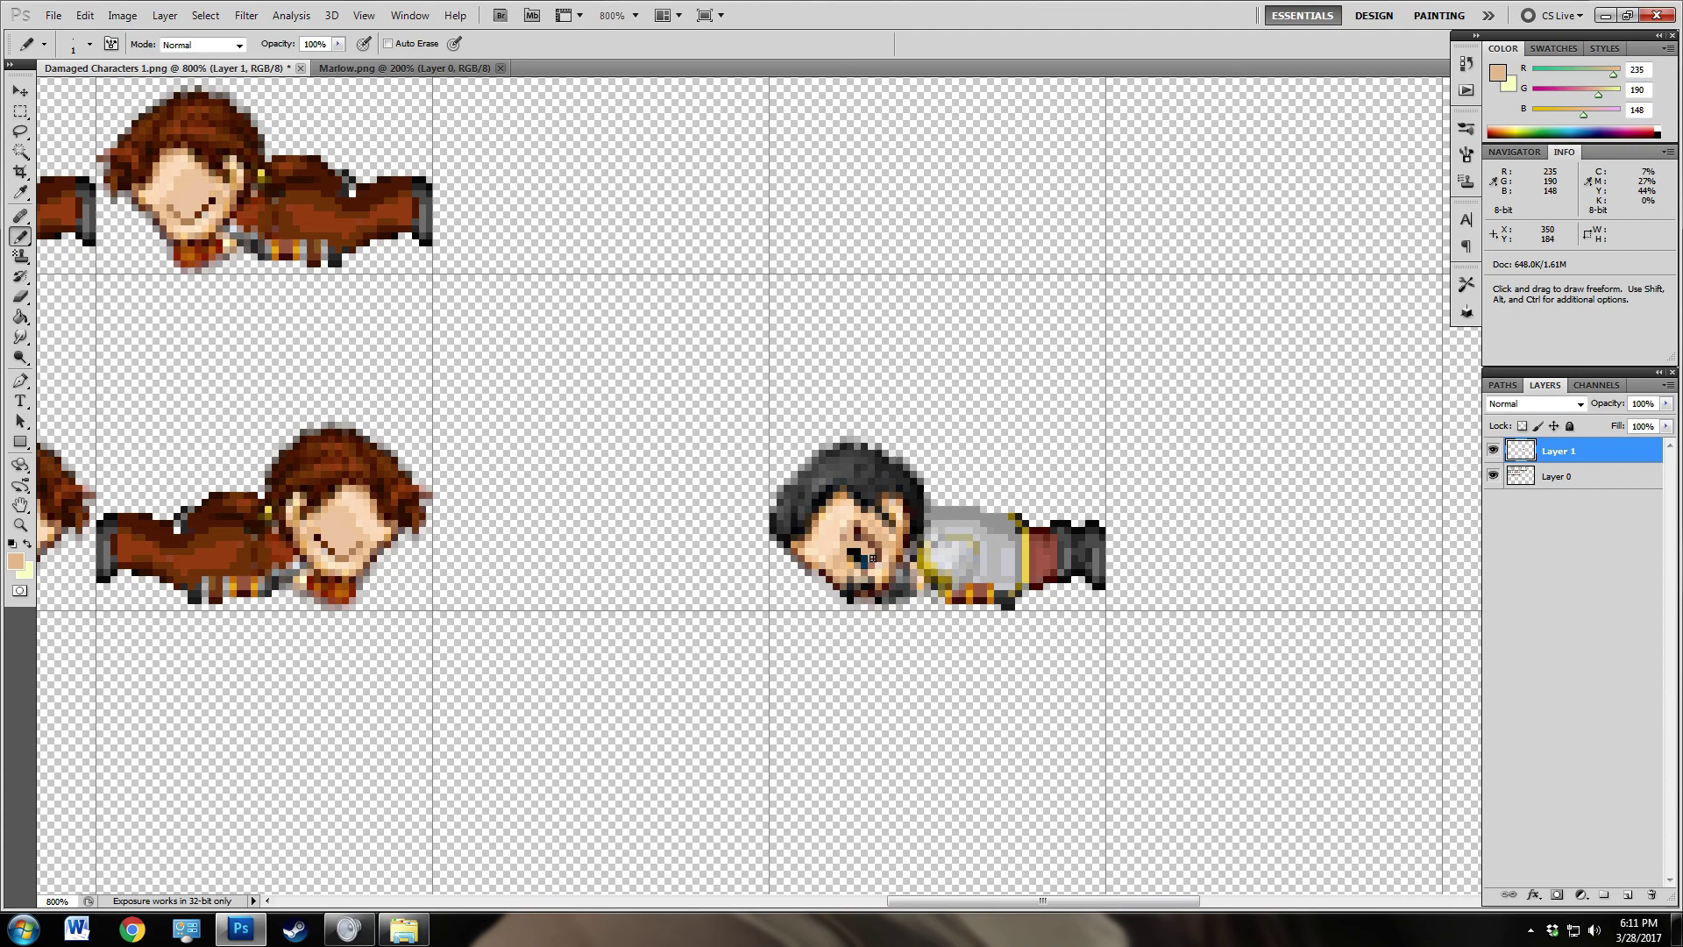
{"action": "left_click_drag", "start_coordinate": [871, 557], "coordinate": [857, 554]}
Step: Sample a paler skin tone, dark brown near the mouth, then the face's skin tone again
{"action": "left_click", "coordinate": [844, 515], "text": "alt"}
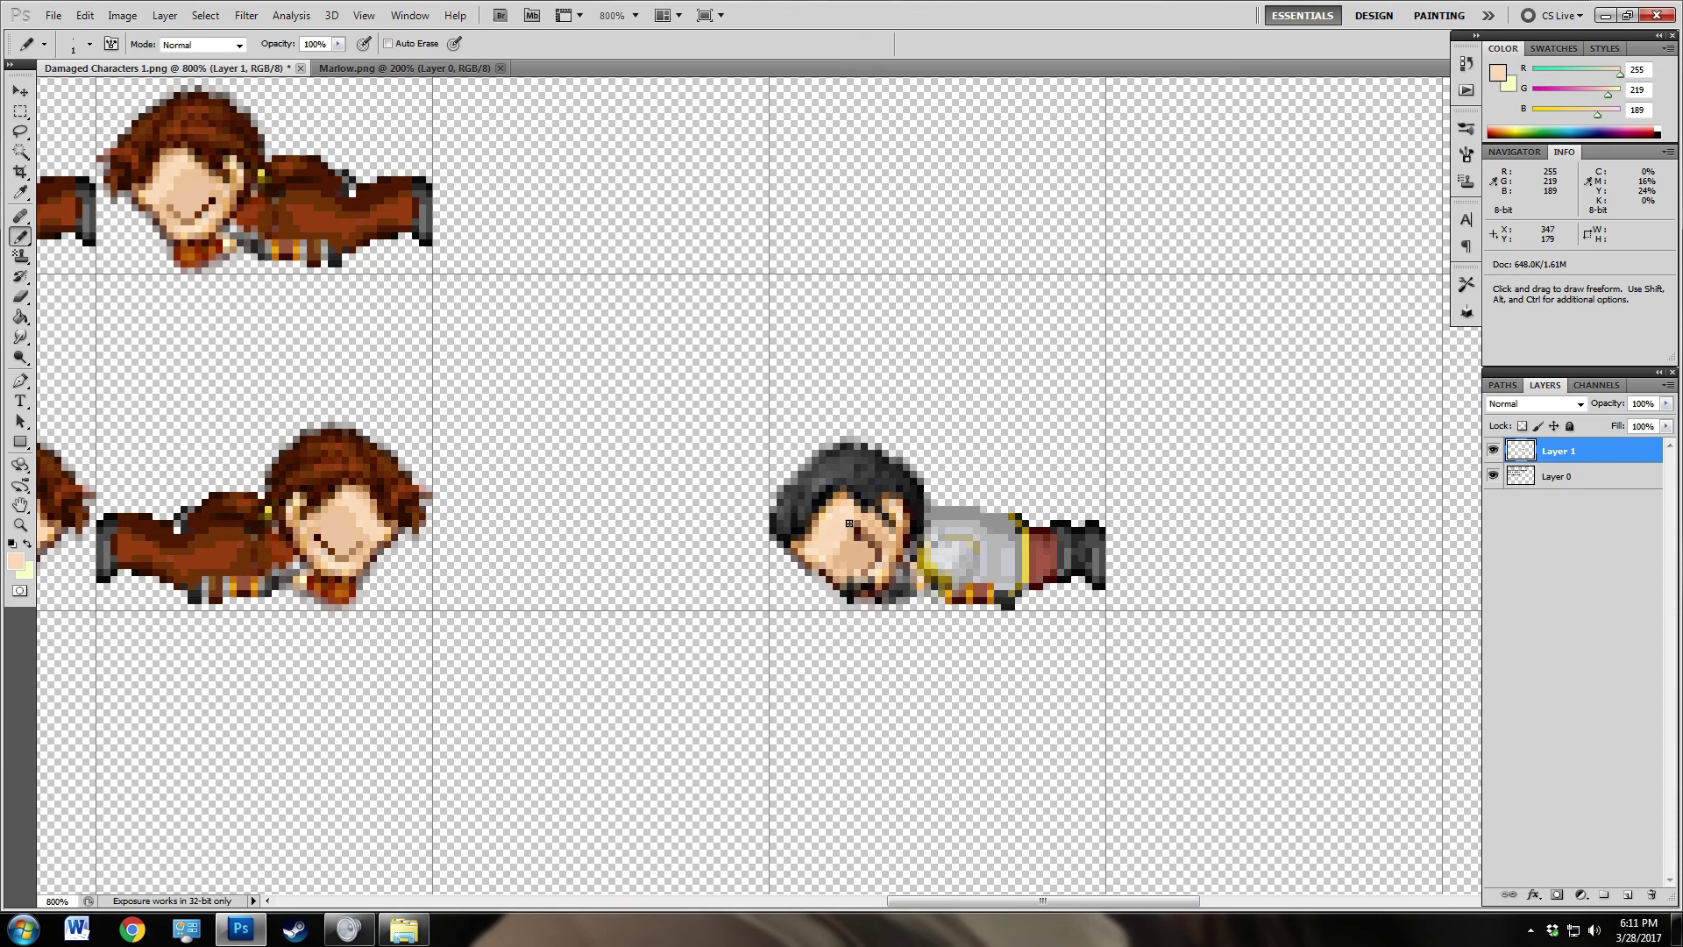
{"action": "left_click", "coordinate": [876, 555], "text": "alt"}
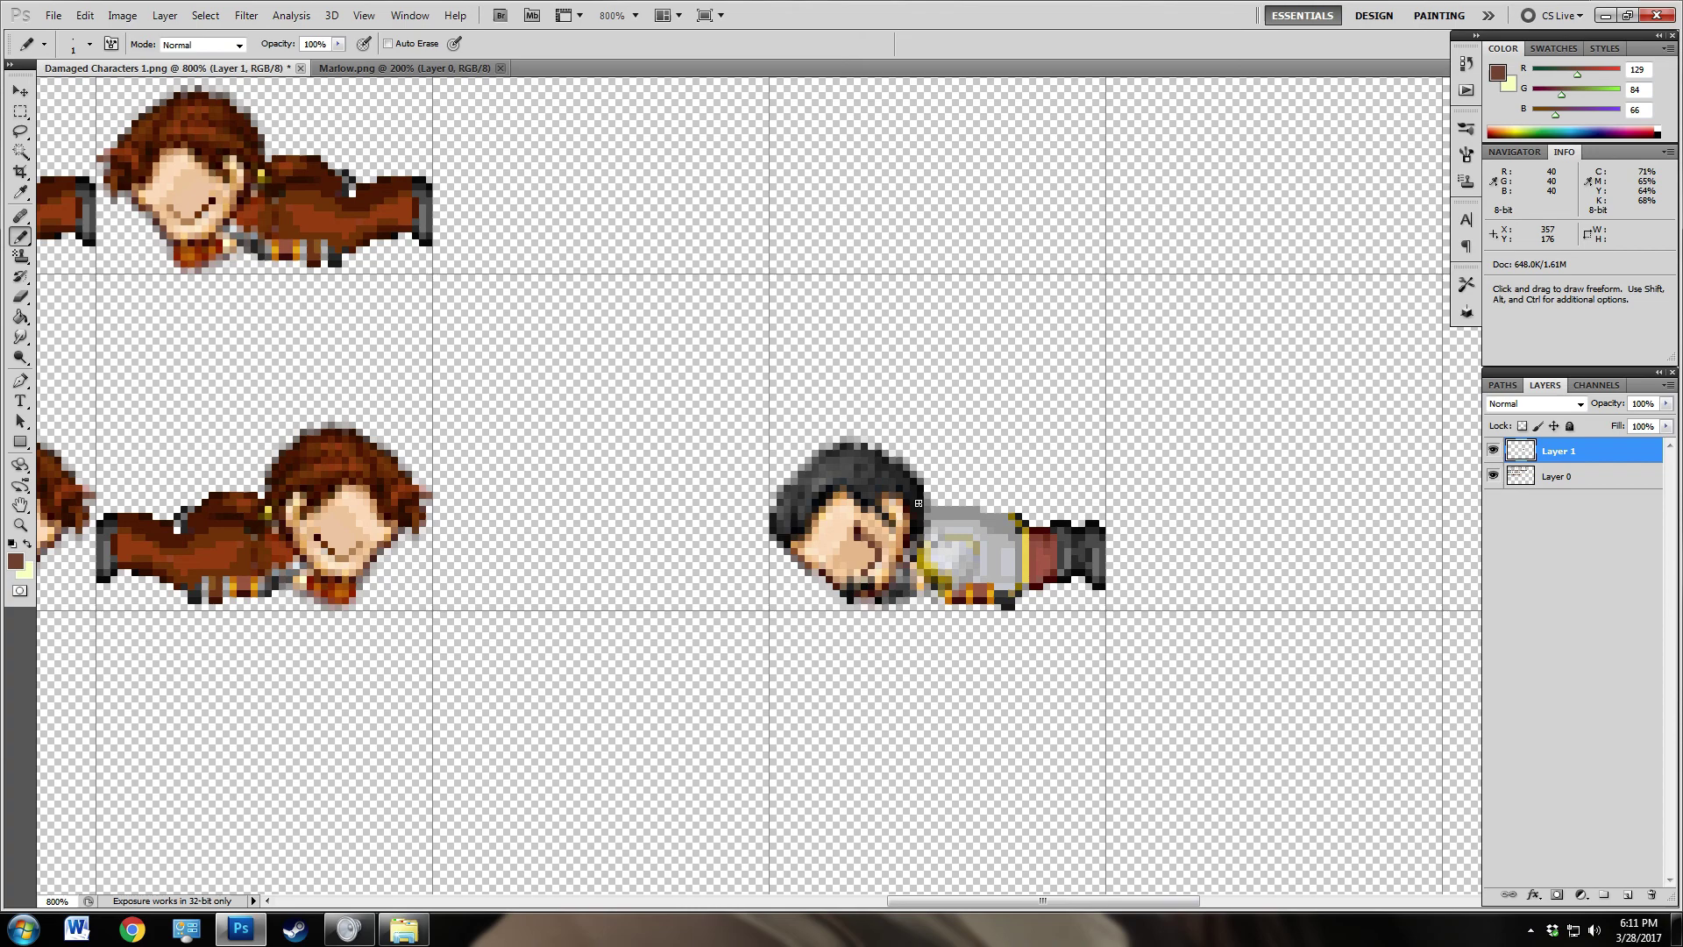
{"action": "left_click", "coordinate": [867, 547], "text": "alt"}
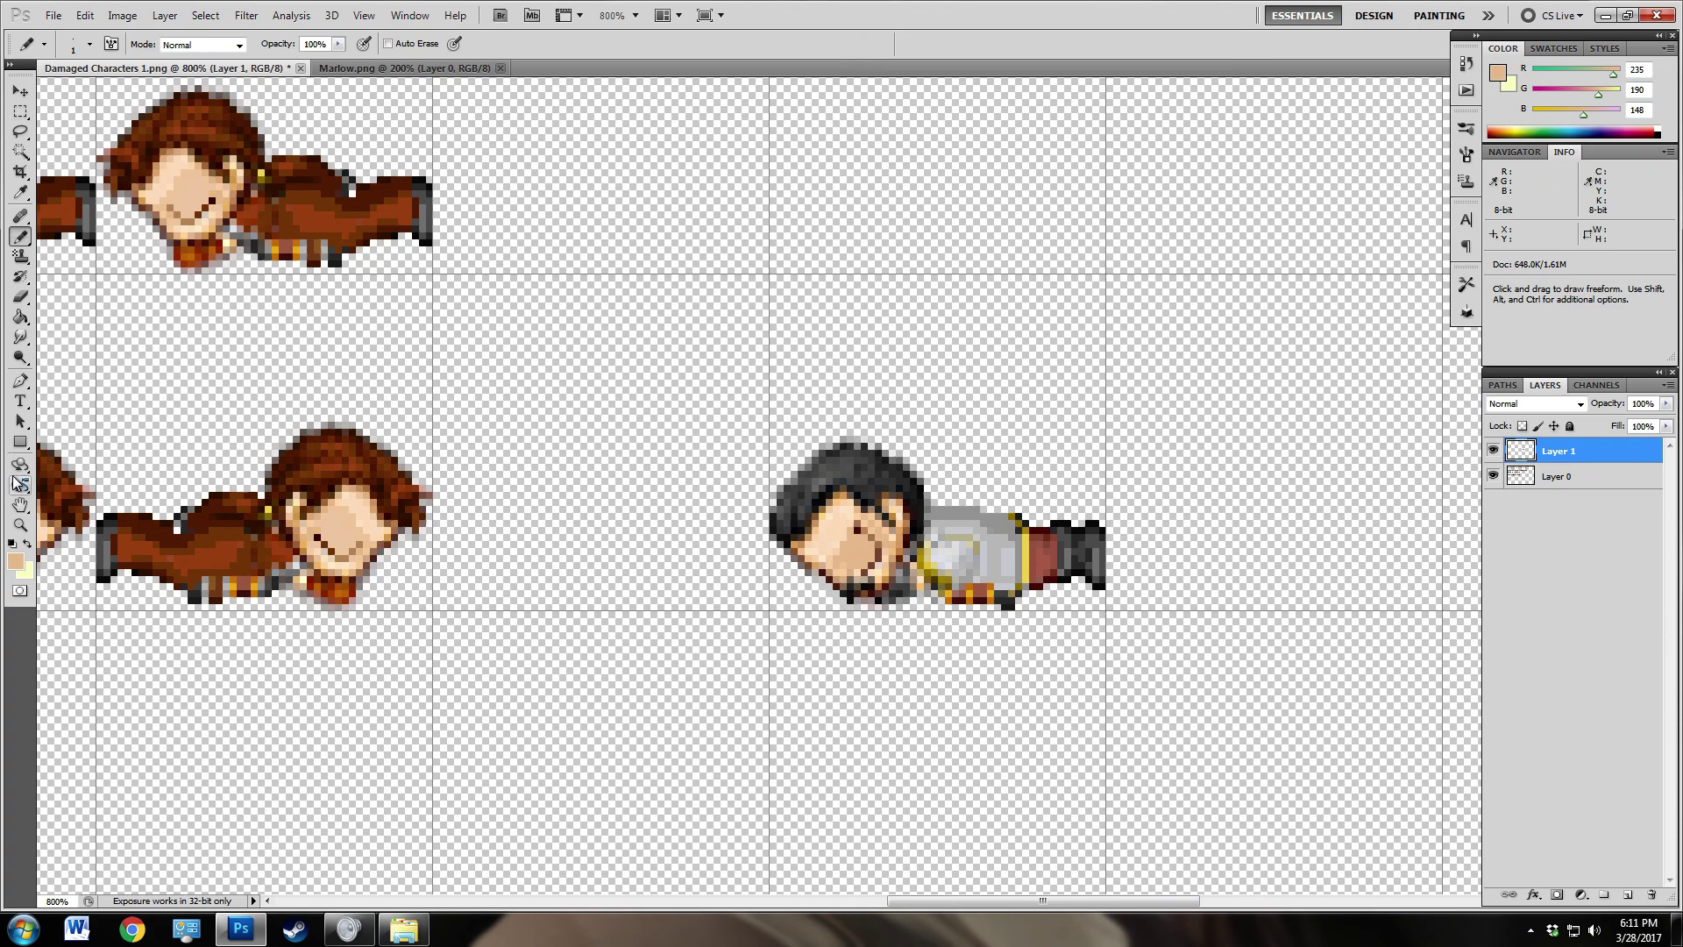
Step: Select the lone dark-haired sprite at 200% zoom and snap it into its row-three cell
{"action": "left_click", "coordinate": [26, 525]}
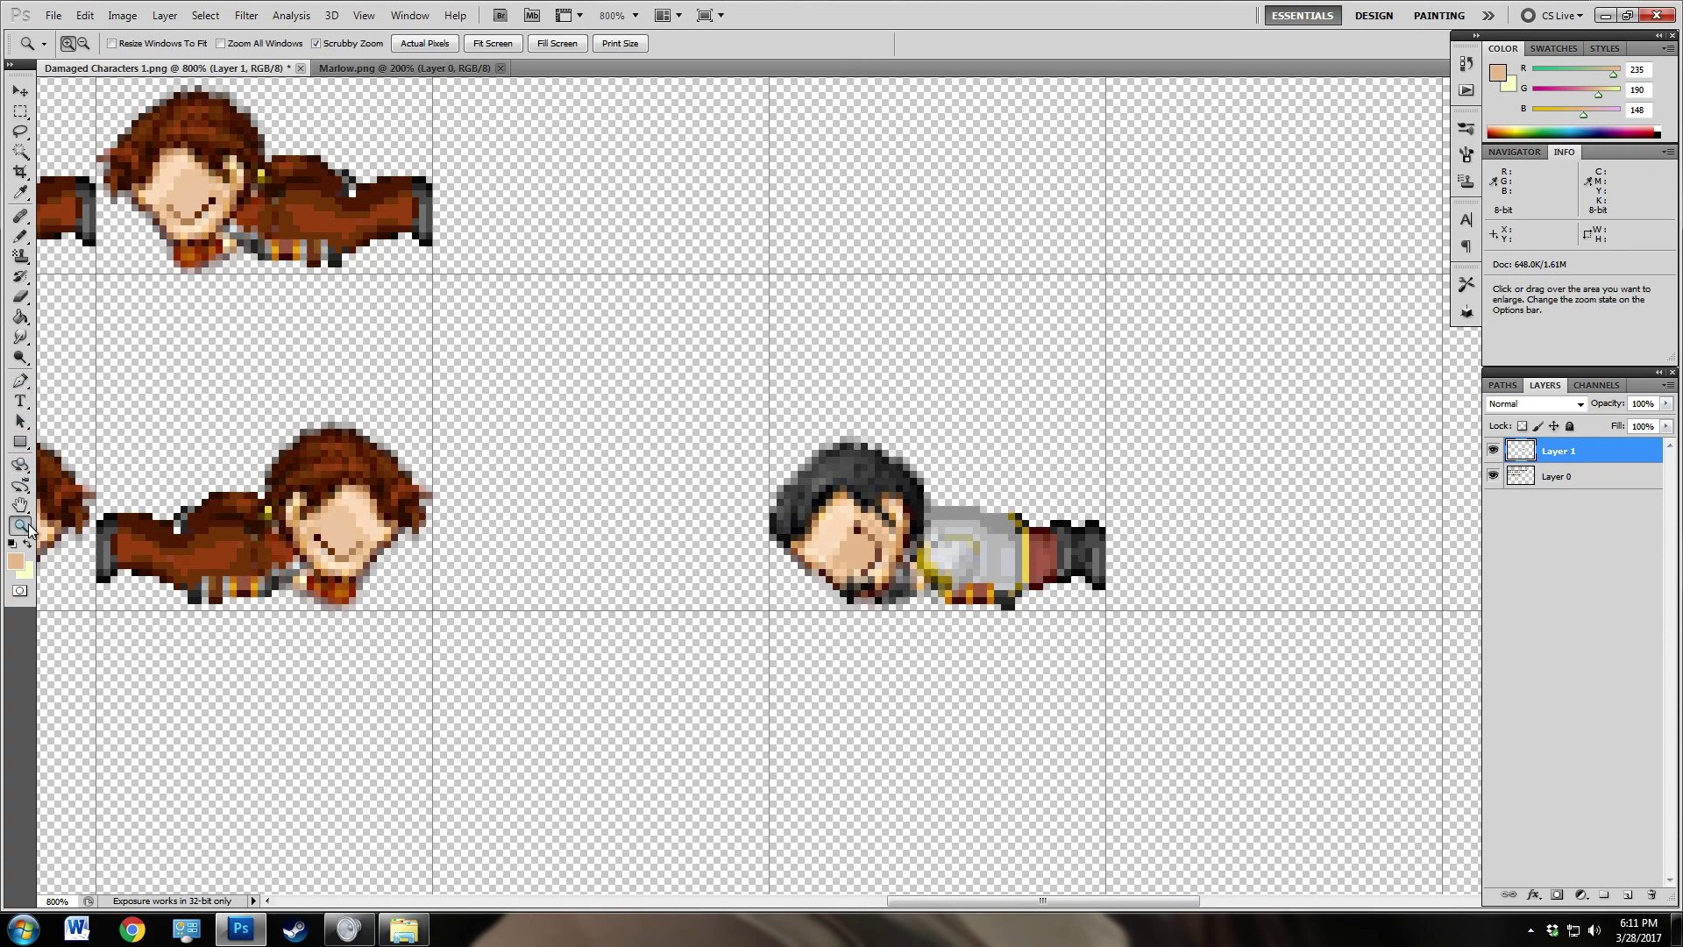
{"action": "left_click", "coordinate": [436, 44]}
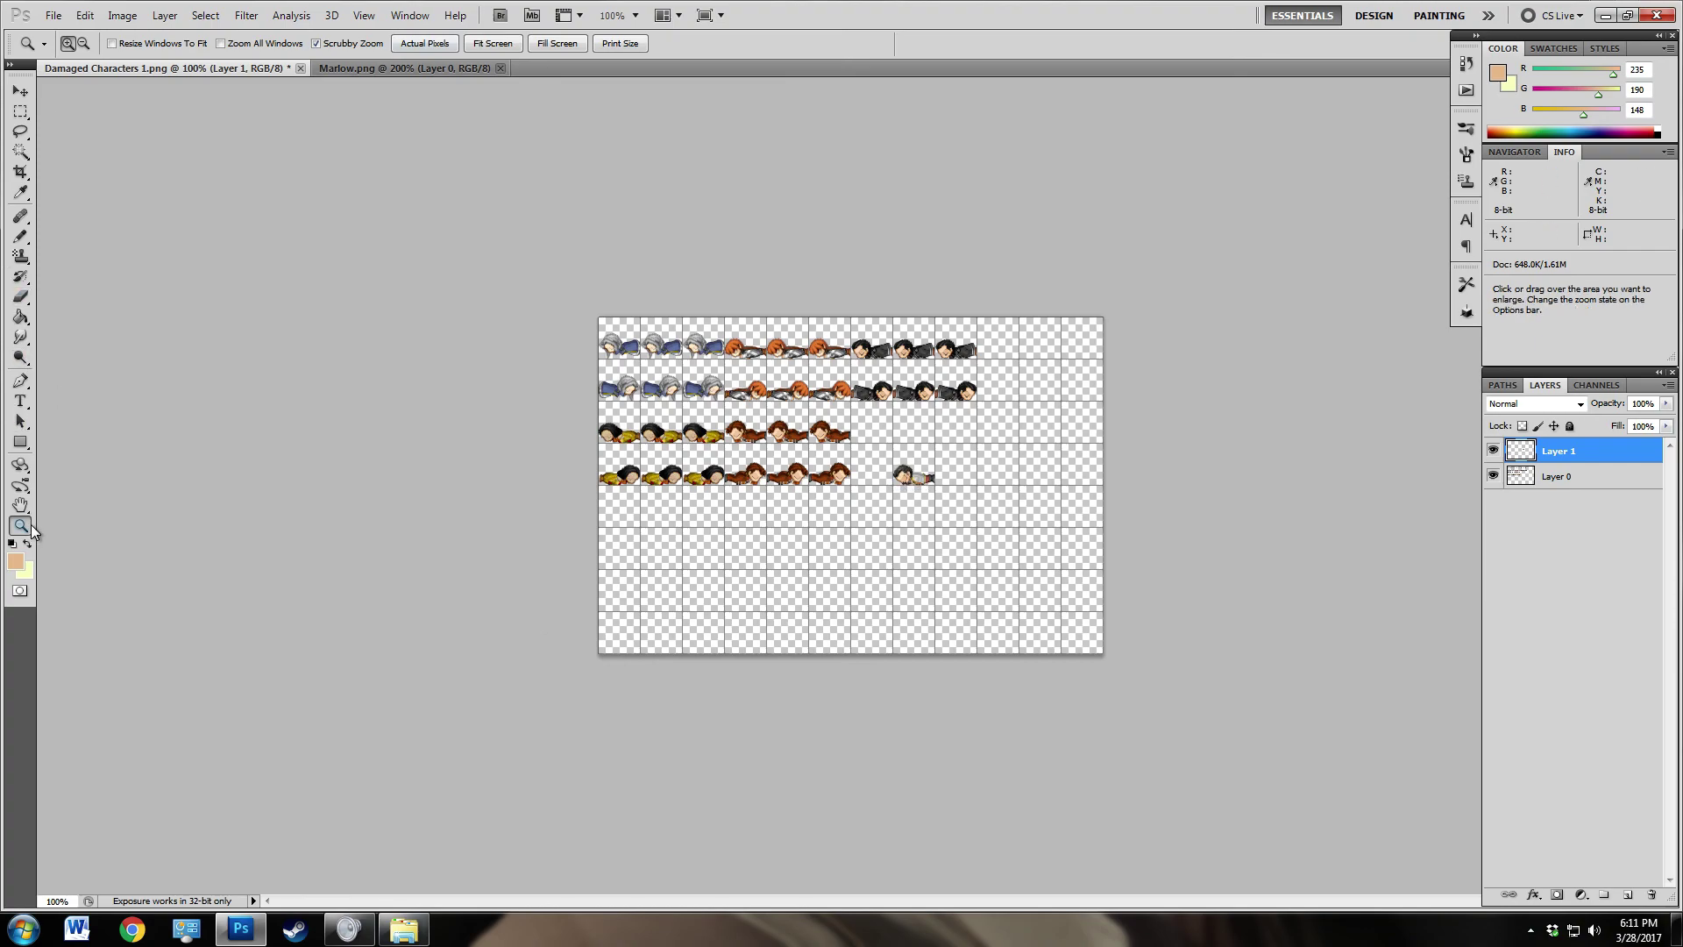
{"action": "left_click", "coordinate": [919, 503]}
{"action": "left_click", "coordinate": [20, 111]}
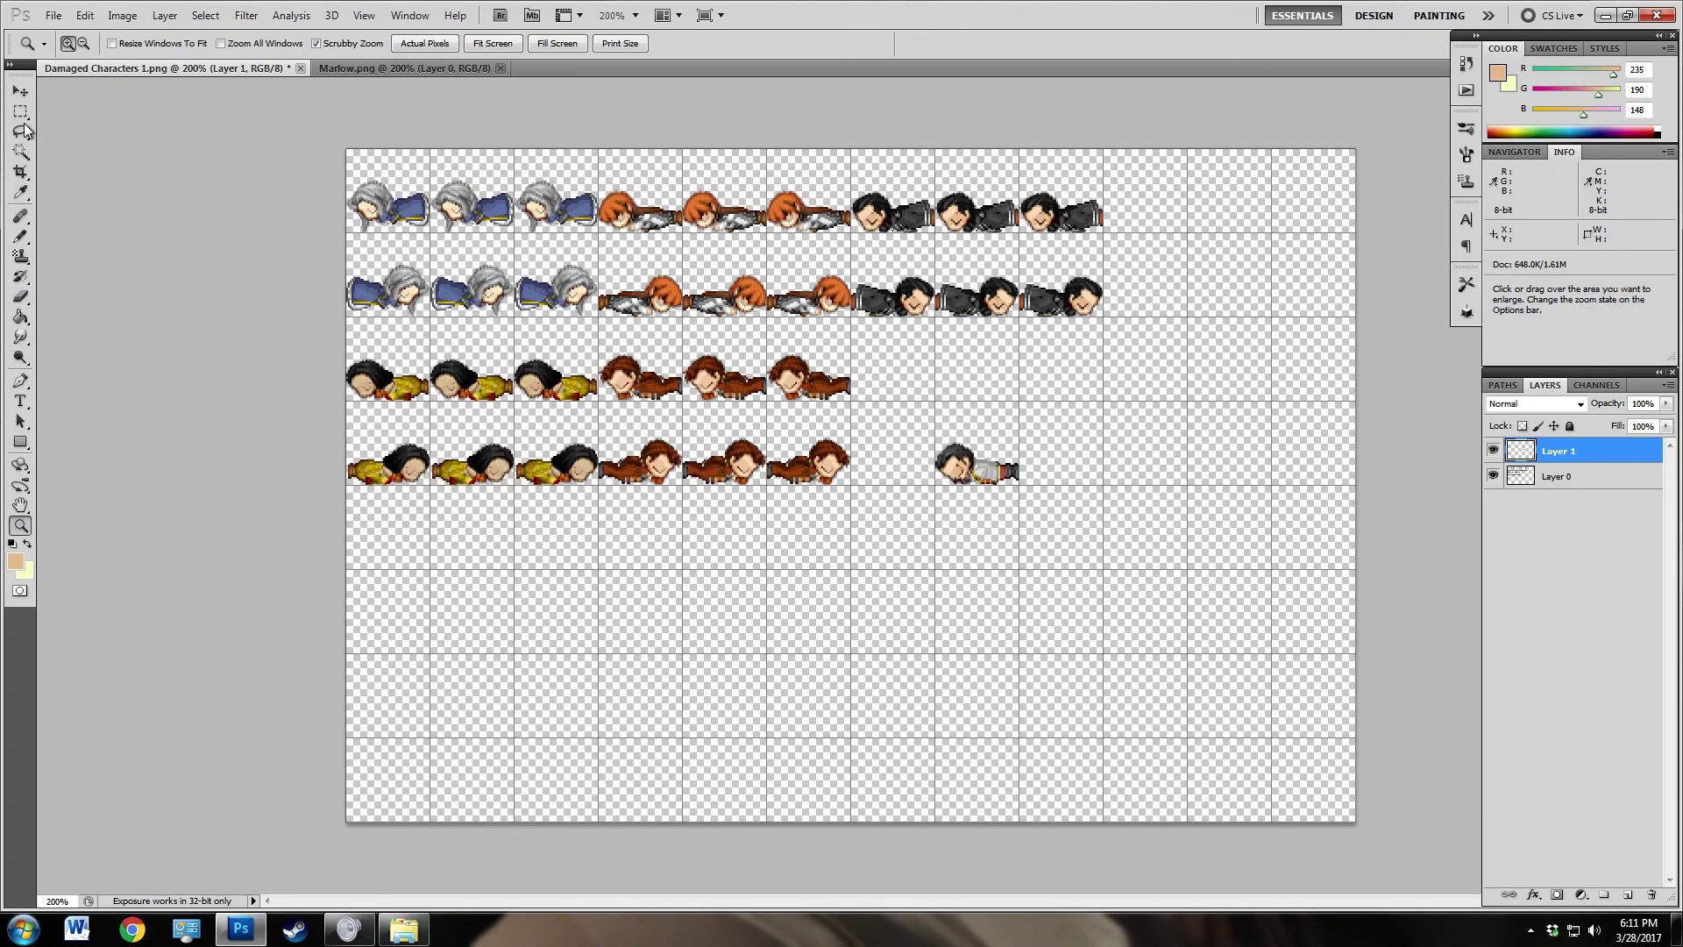
{"action": "left_click_drag", "start_coordinate": [919, 419], "coordinate": [929, 385]}
{"action": "left_click", "coordinate": [20, 92]}
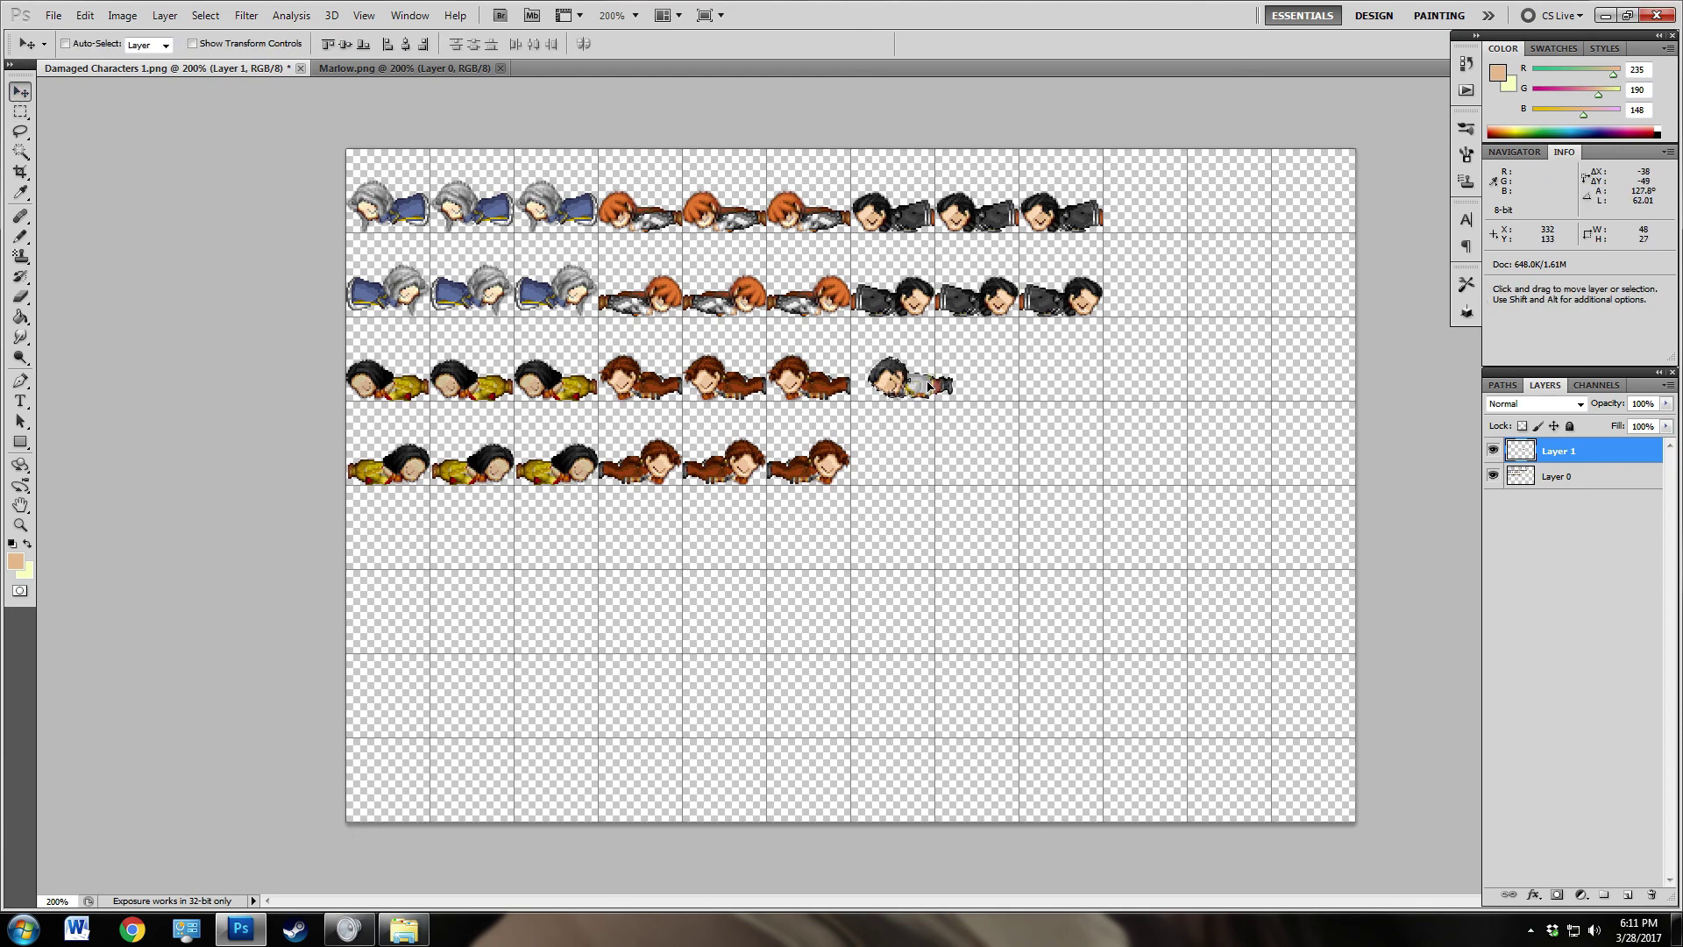
{"action": "left_click", "coordinate": [364, 15]}
{"action": "left_click", "coordinate": [402, 321]}
{"action": "left_click_drag", "start_coordinate": [923, 388], "coordinate": [905, 389]}
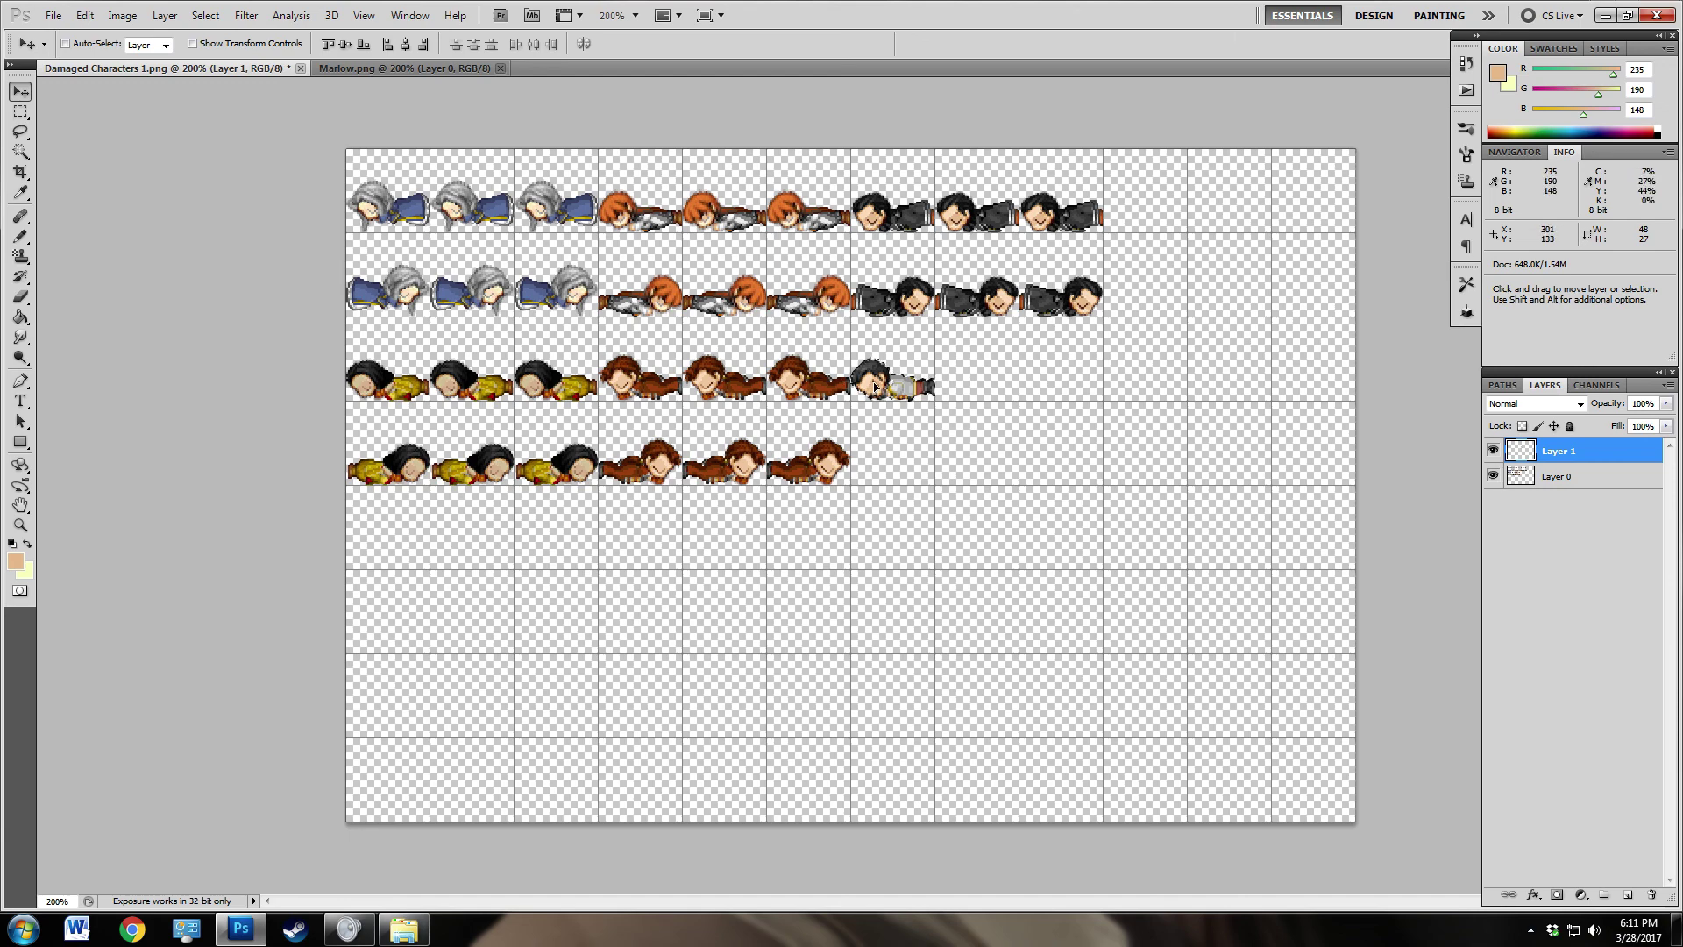
Step: Copy the sprite into the next two row-three cells and paste a further copy
{"action": "key", "text": "ctrl+shift+alt+n"}
{"action": "left_click_drag", "start_coordinate": [905, 389], "coordinate": [987, 395]}
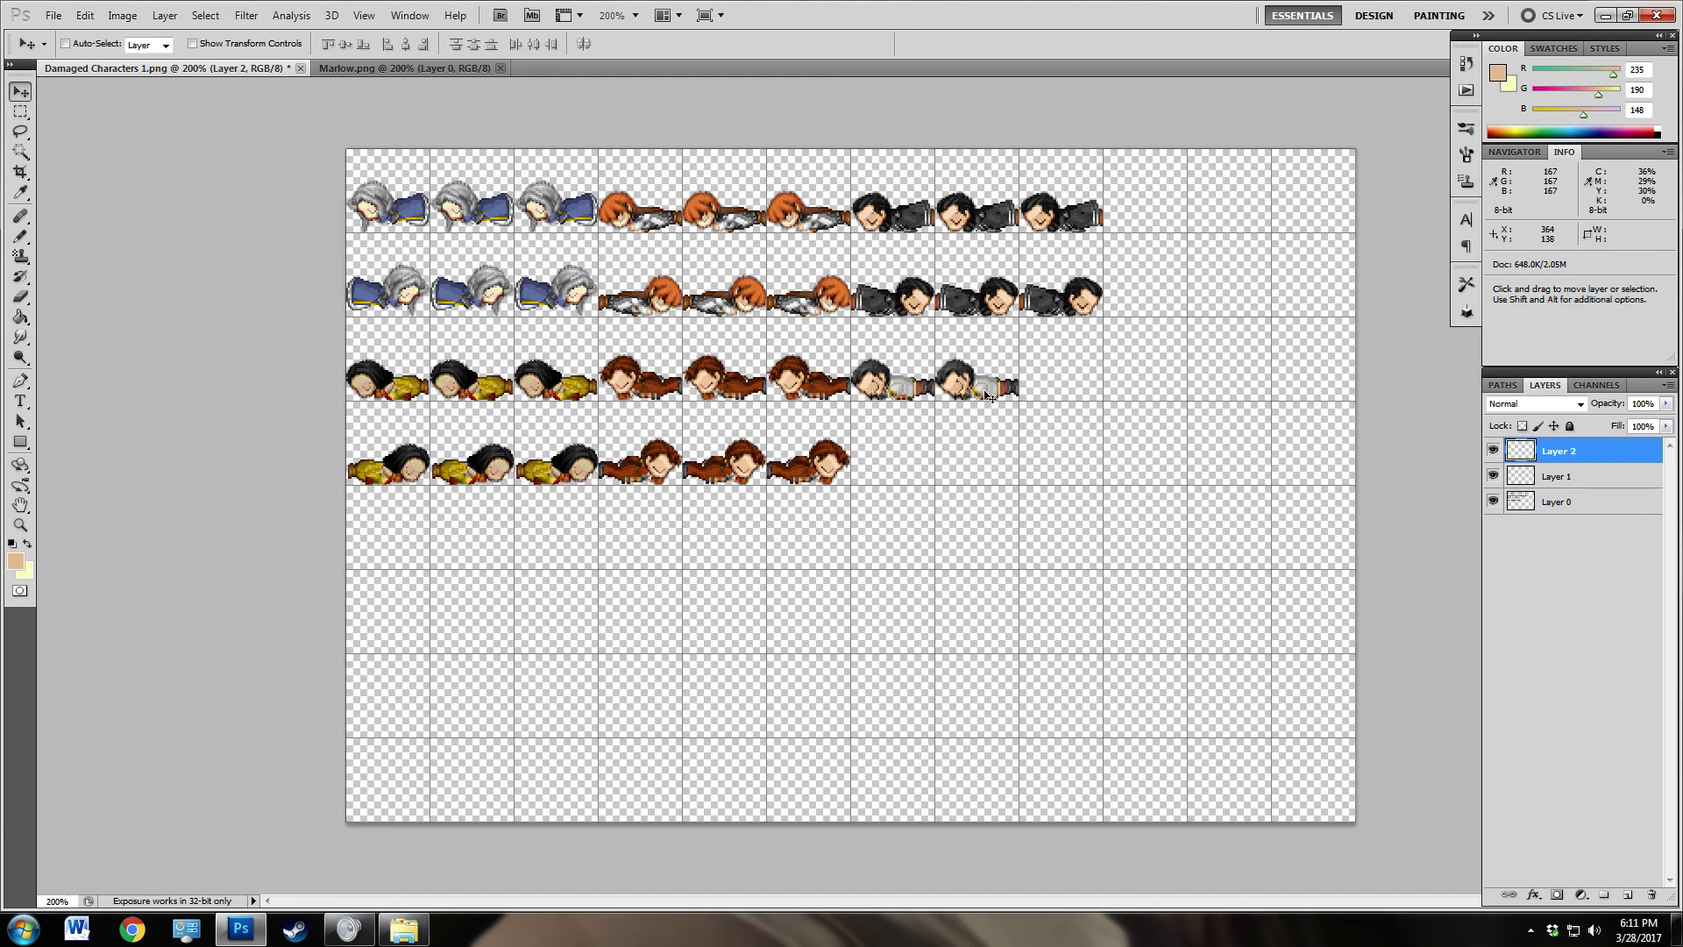
{"action": "key", "text": "ctrl+v"}
{"action": "left_click_drag", "start_coordinate": [871, 509], "coordinate": [1079, 405]}
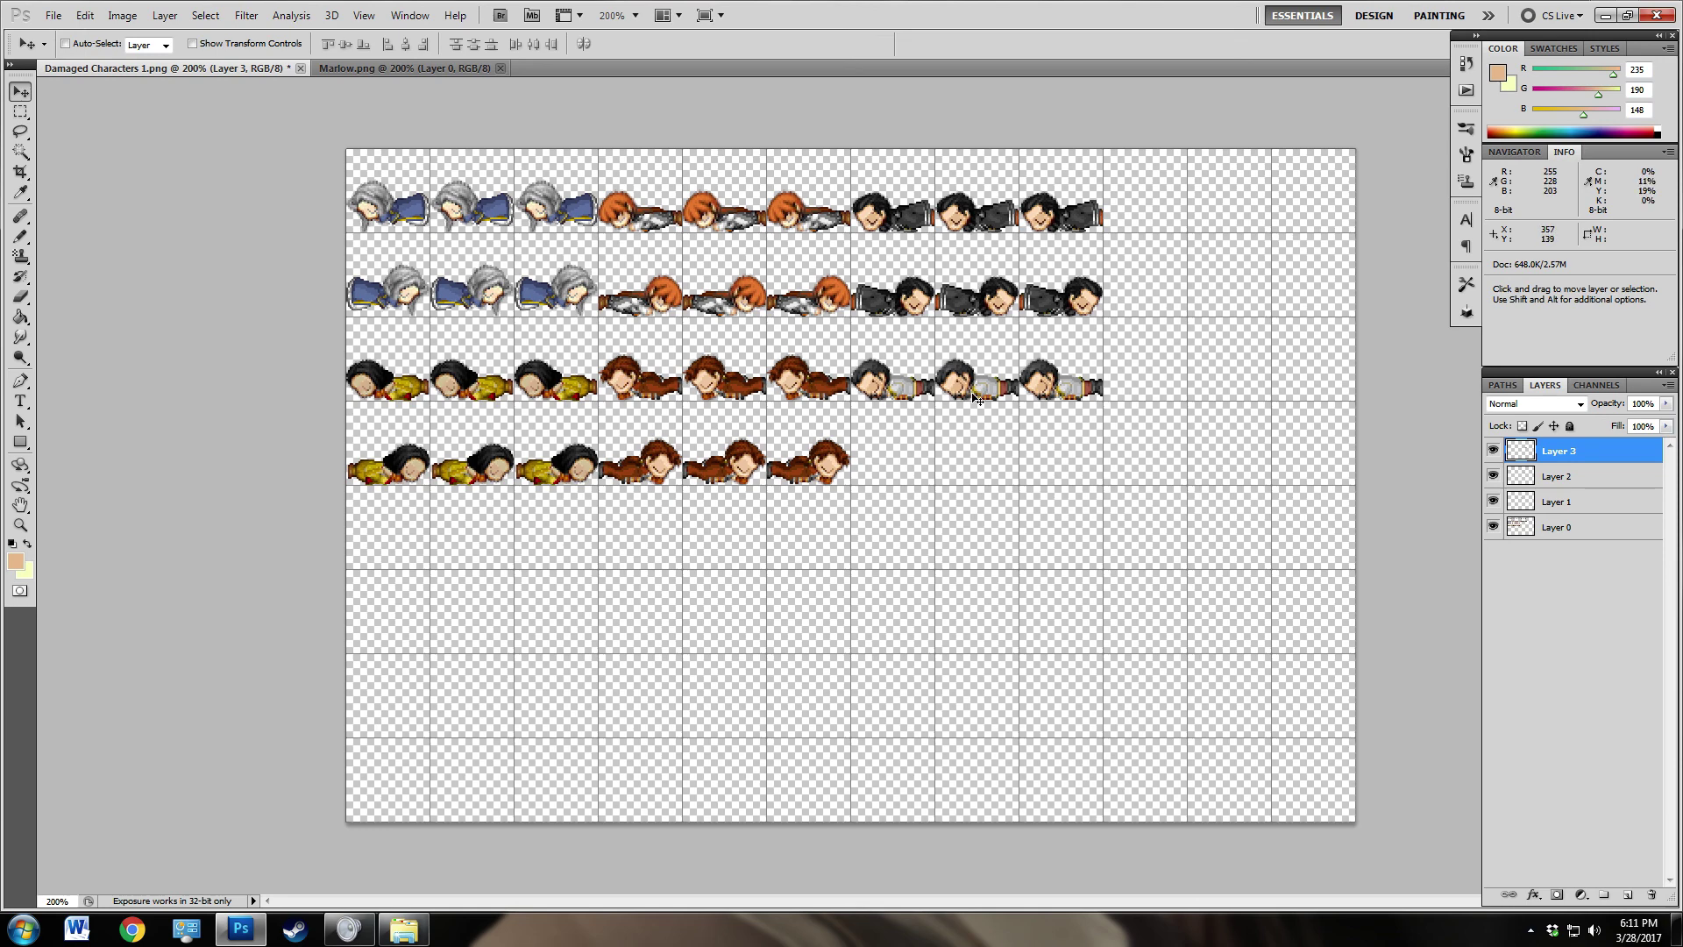
{"action": "key", "text": "ctrl+v"}
Step: Flip the new copy horizontally and move it into row four's next cell
{"action": "left_click_drag", "start_coordinate": [867, 486], "coordinate": [930, 528]}
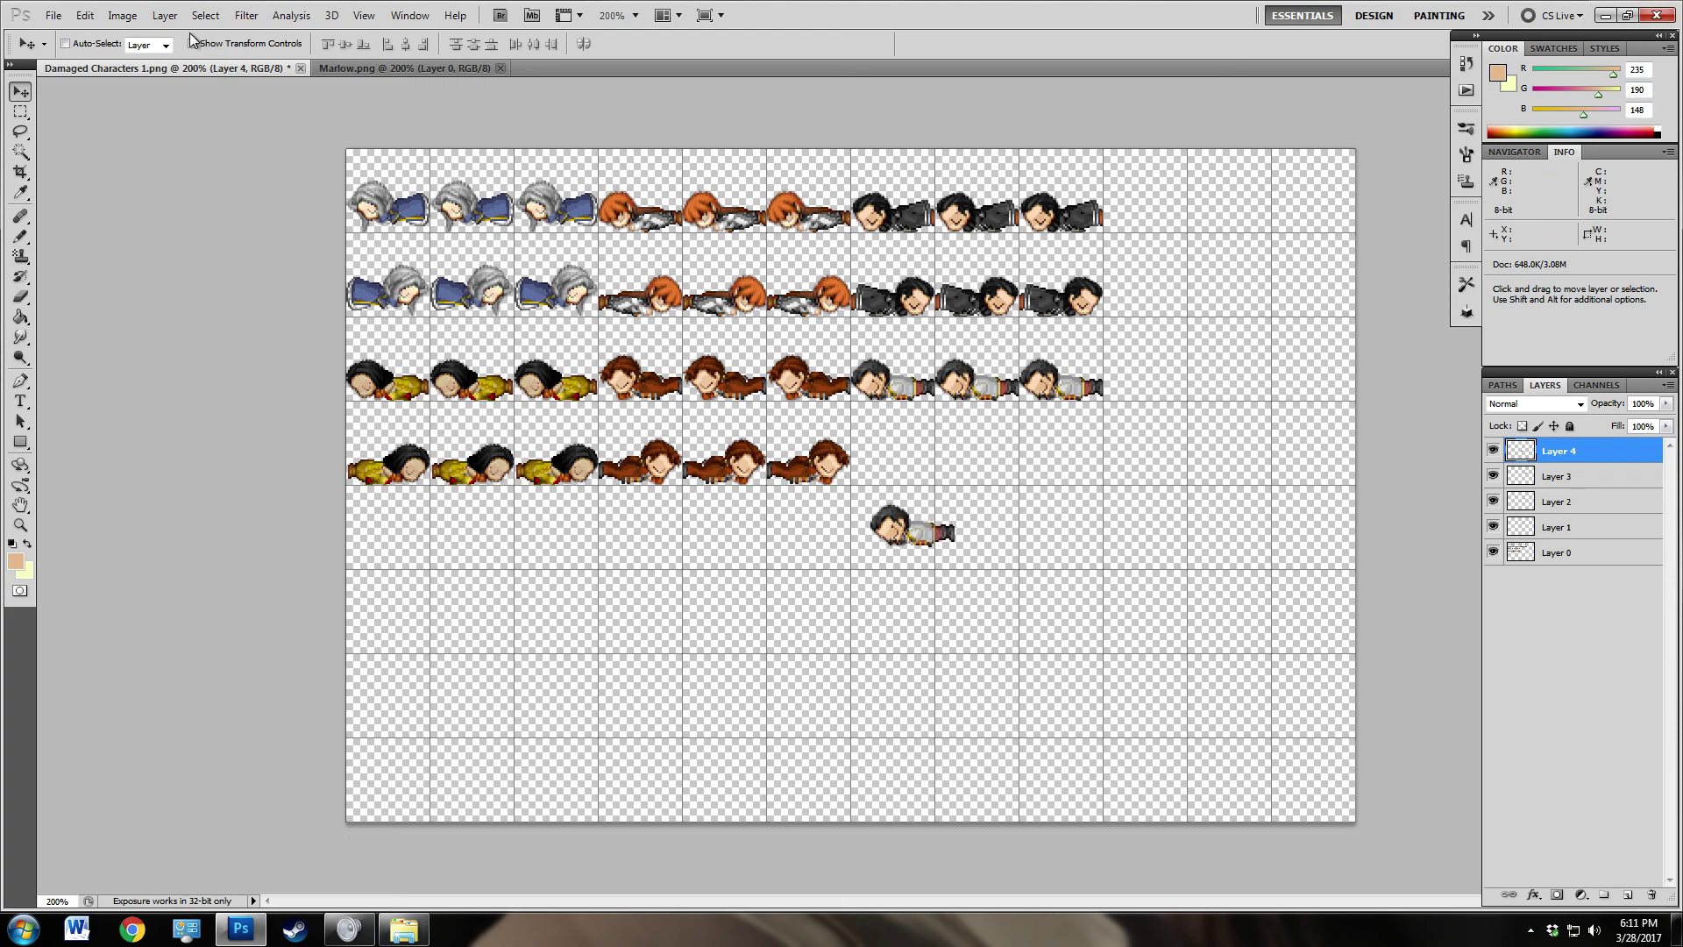
{"action": "left_click", "coordinate": [84, 15]}
{"action": "mouse_move", "coordinate": [198, 355]}
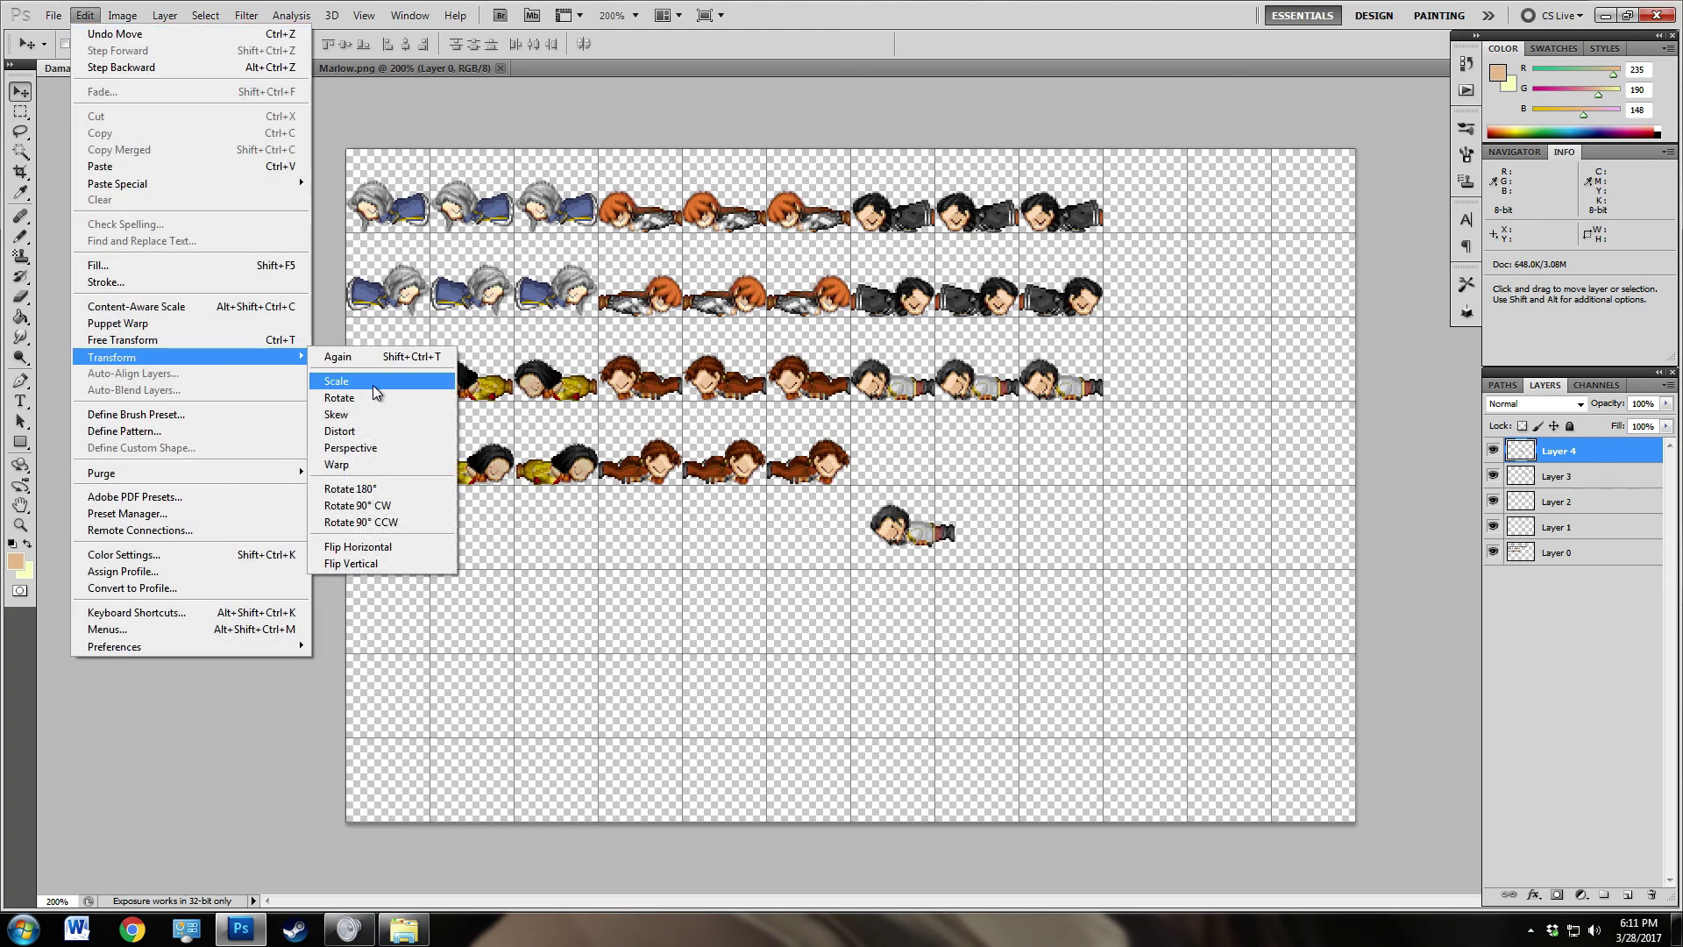
{"action": "left_click", "coordinate": [372, 546]}
{"action": "left_click_drag", "start_coordinate": [916, 549], "coordinate": [897, 488]}
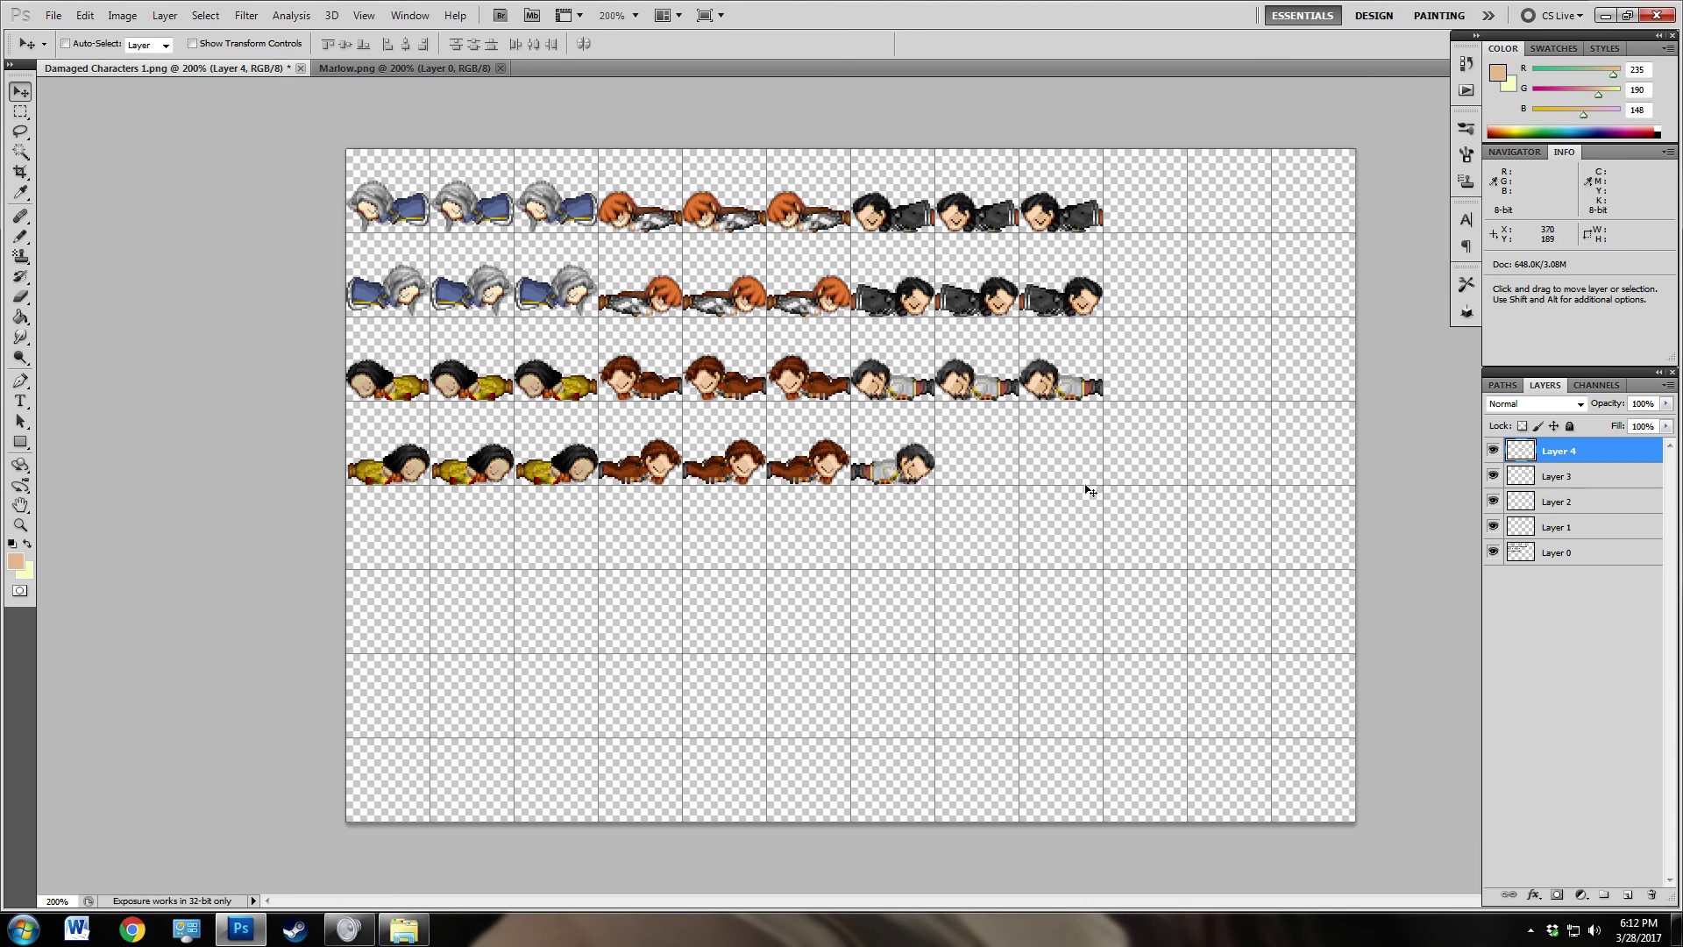
Step: Duplicate the mirrored sprite's layer twice, placing each copy in the following row-four cells
{"action": "right_click", "coordinate": [1586, 452]}
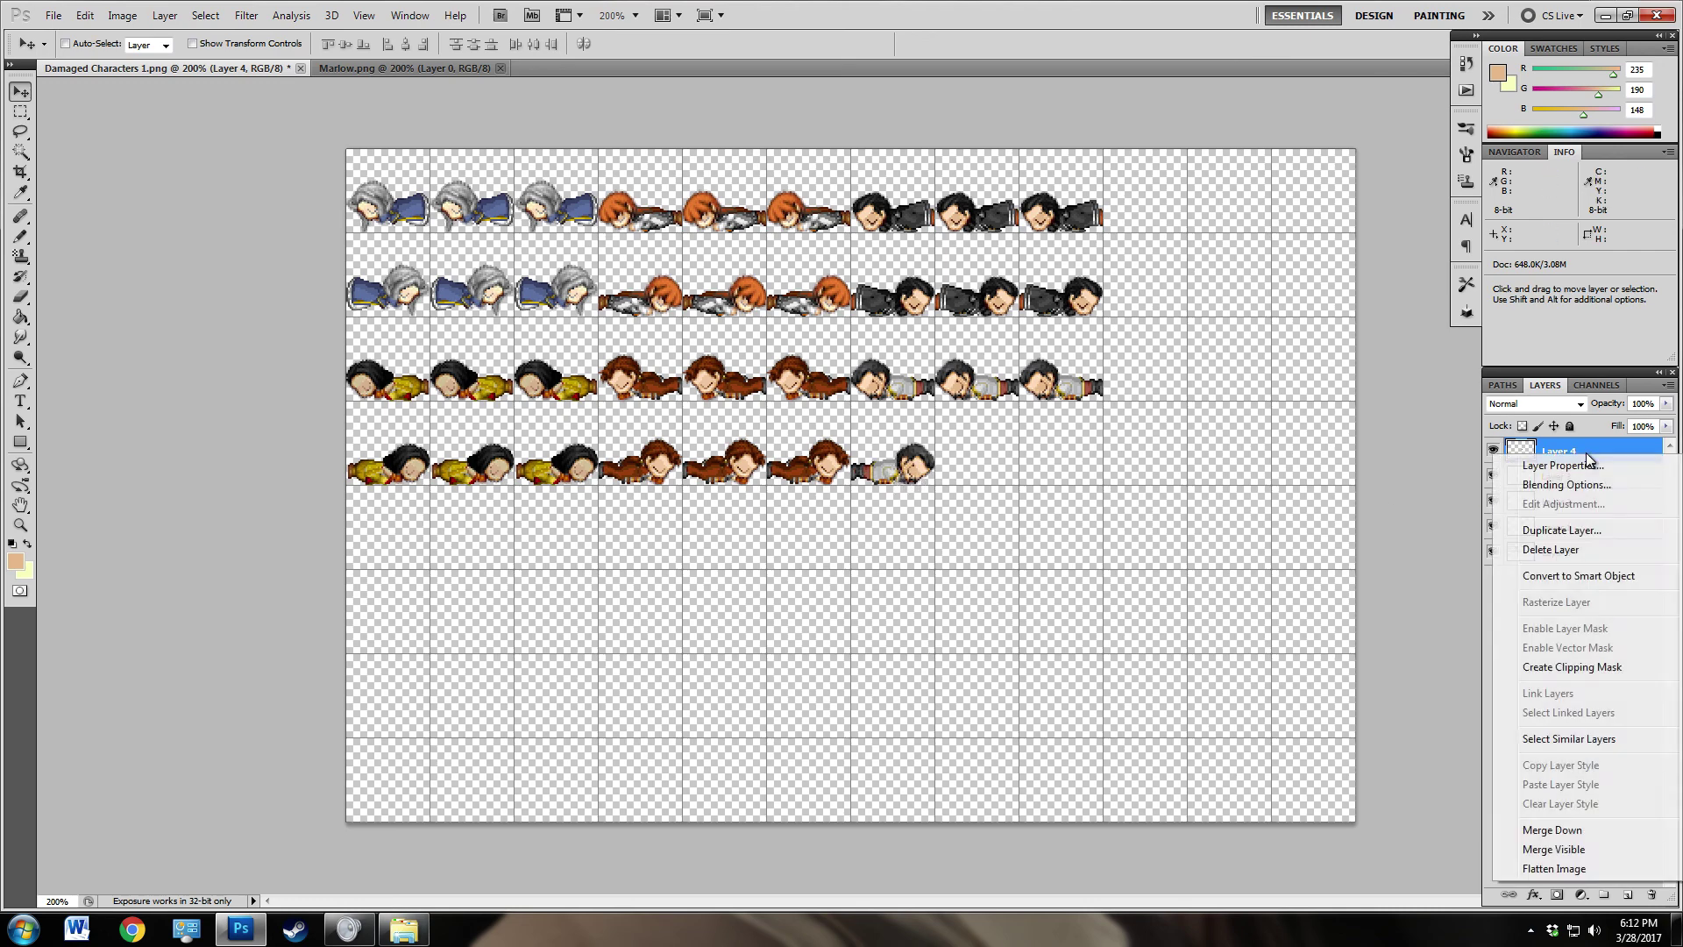
{"action": "left_click", "coordinate": [1594, 529]}
{"action": "left_click", "coordinate": [985, 342]}
{"action": "left_click_drag", "start_coordinate": [910, 469], "coordinate": [985, 474]}
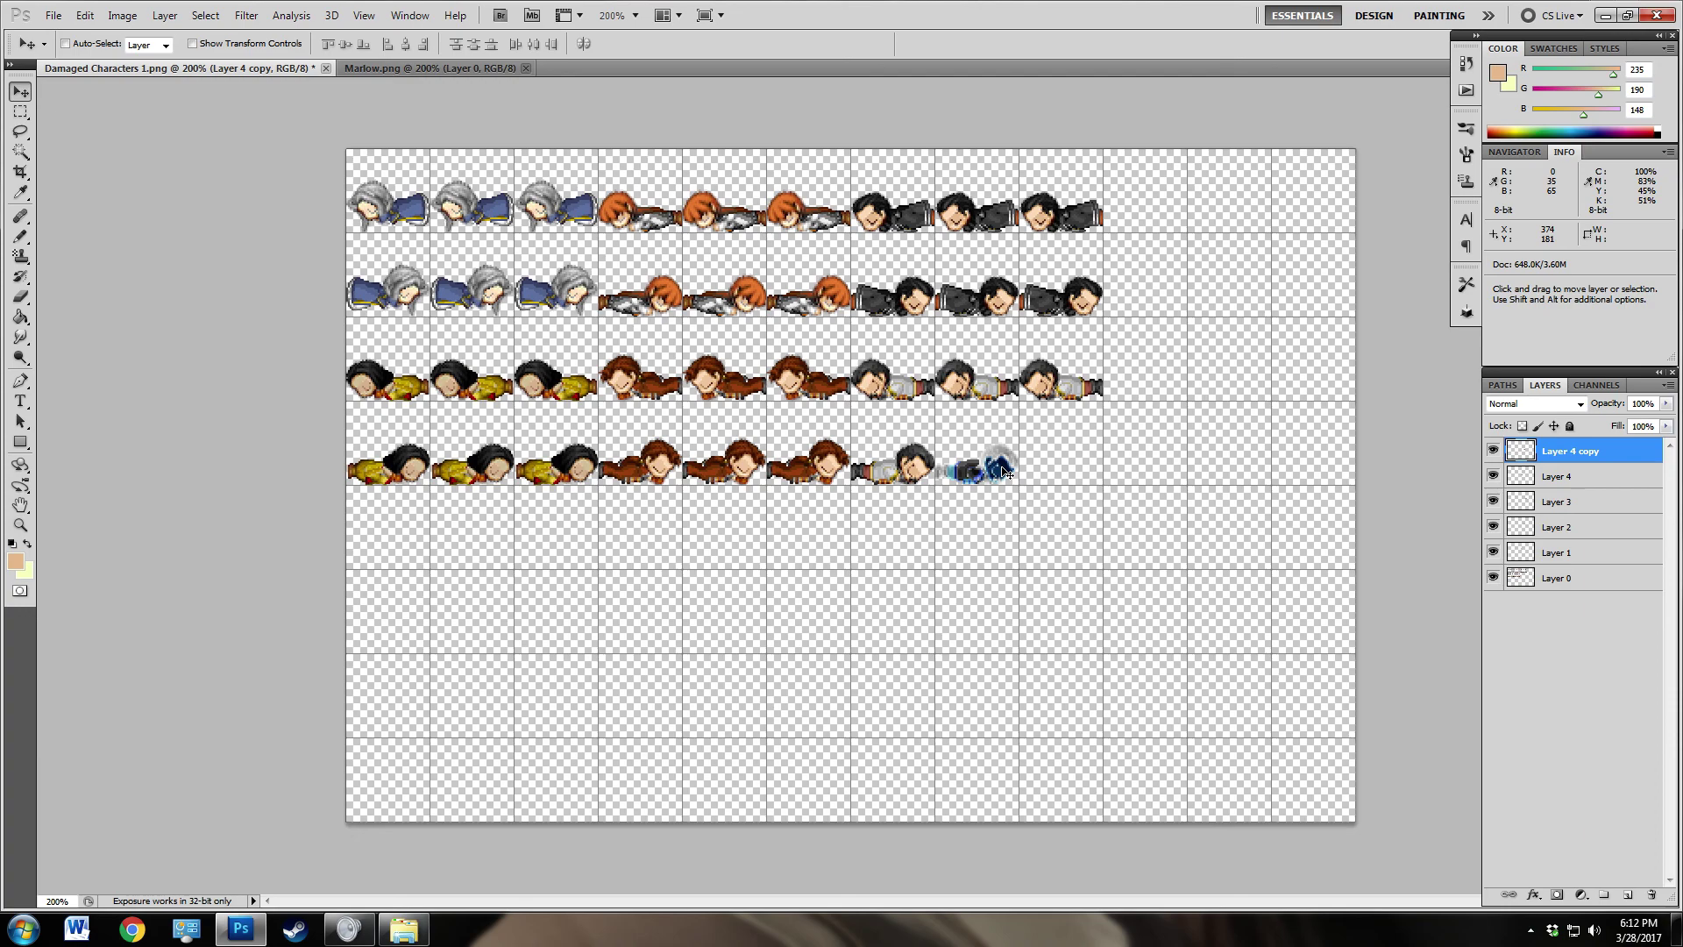
{"action": "right_click", "coordinate": [1577, 455]}
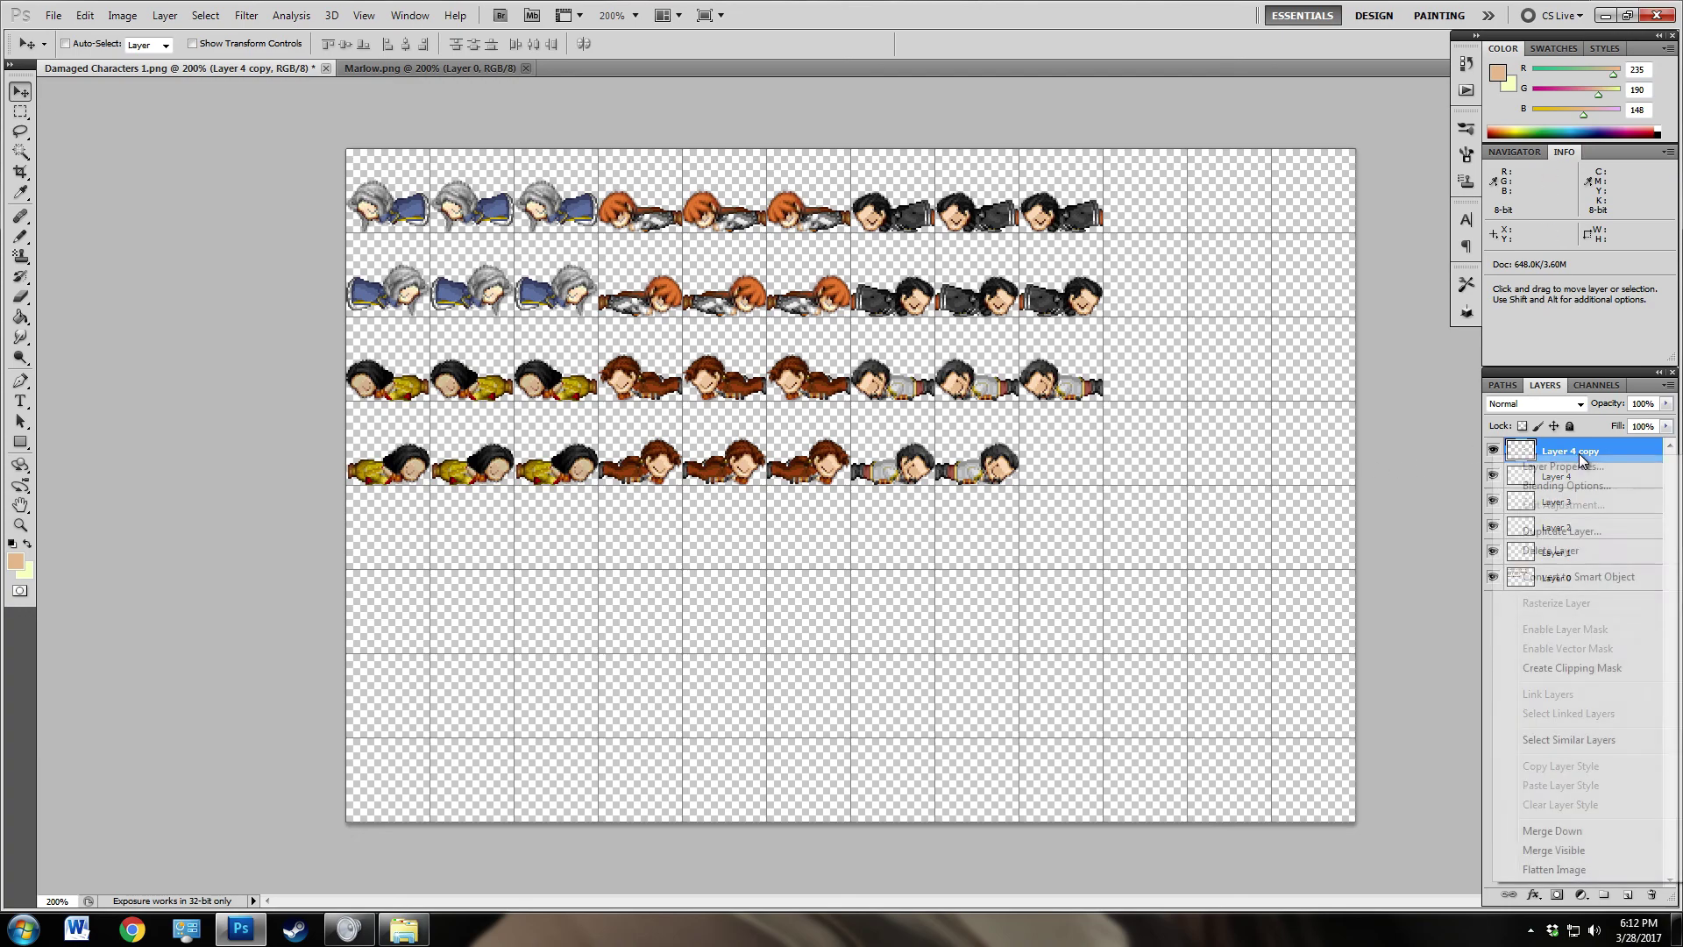
{"action": "left_click", "coordinate": [1576, 532]}
{"action": "left_click", "coordinate": [984, 342]}
{"action": "left_click_drag", "start_coordinate": [1001, 474], "coordinate": [1076, 473]}
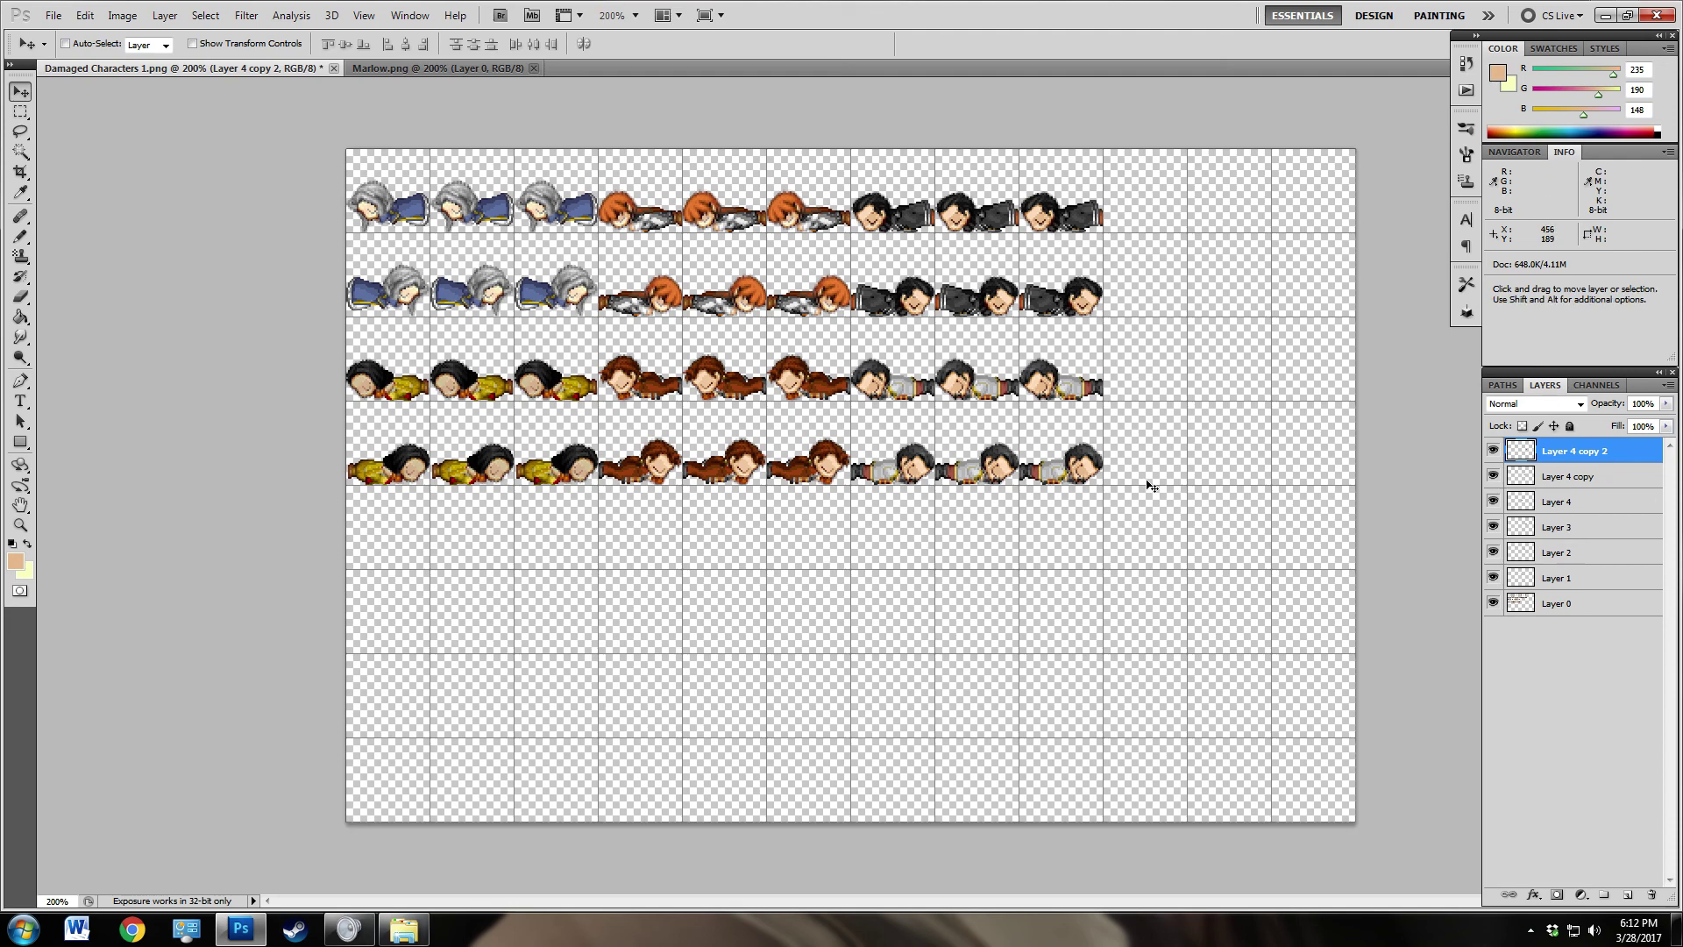
Step: Merge all visible sprite layers into Layer 0 and save Damaged Characters 1.png
{"action": "key", "text": "ctrl+shift+e"}
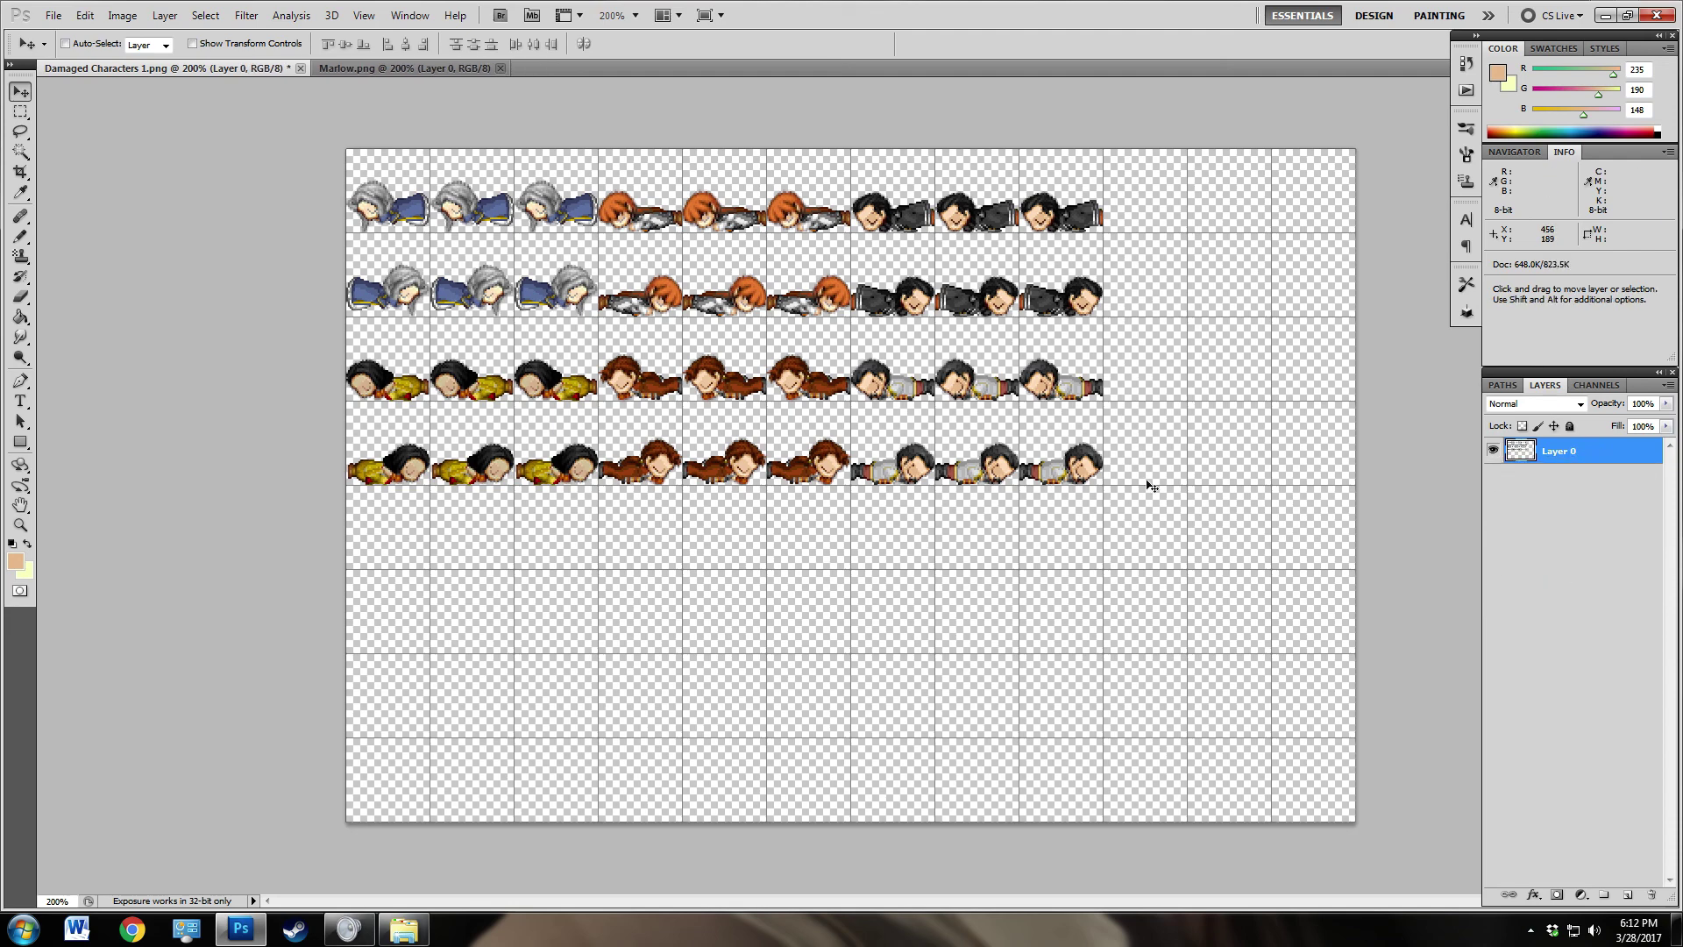
{"action": "key", "text": "ctrl+s"}
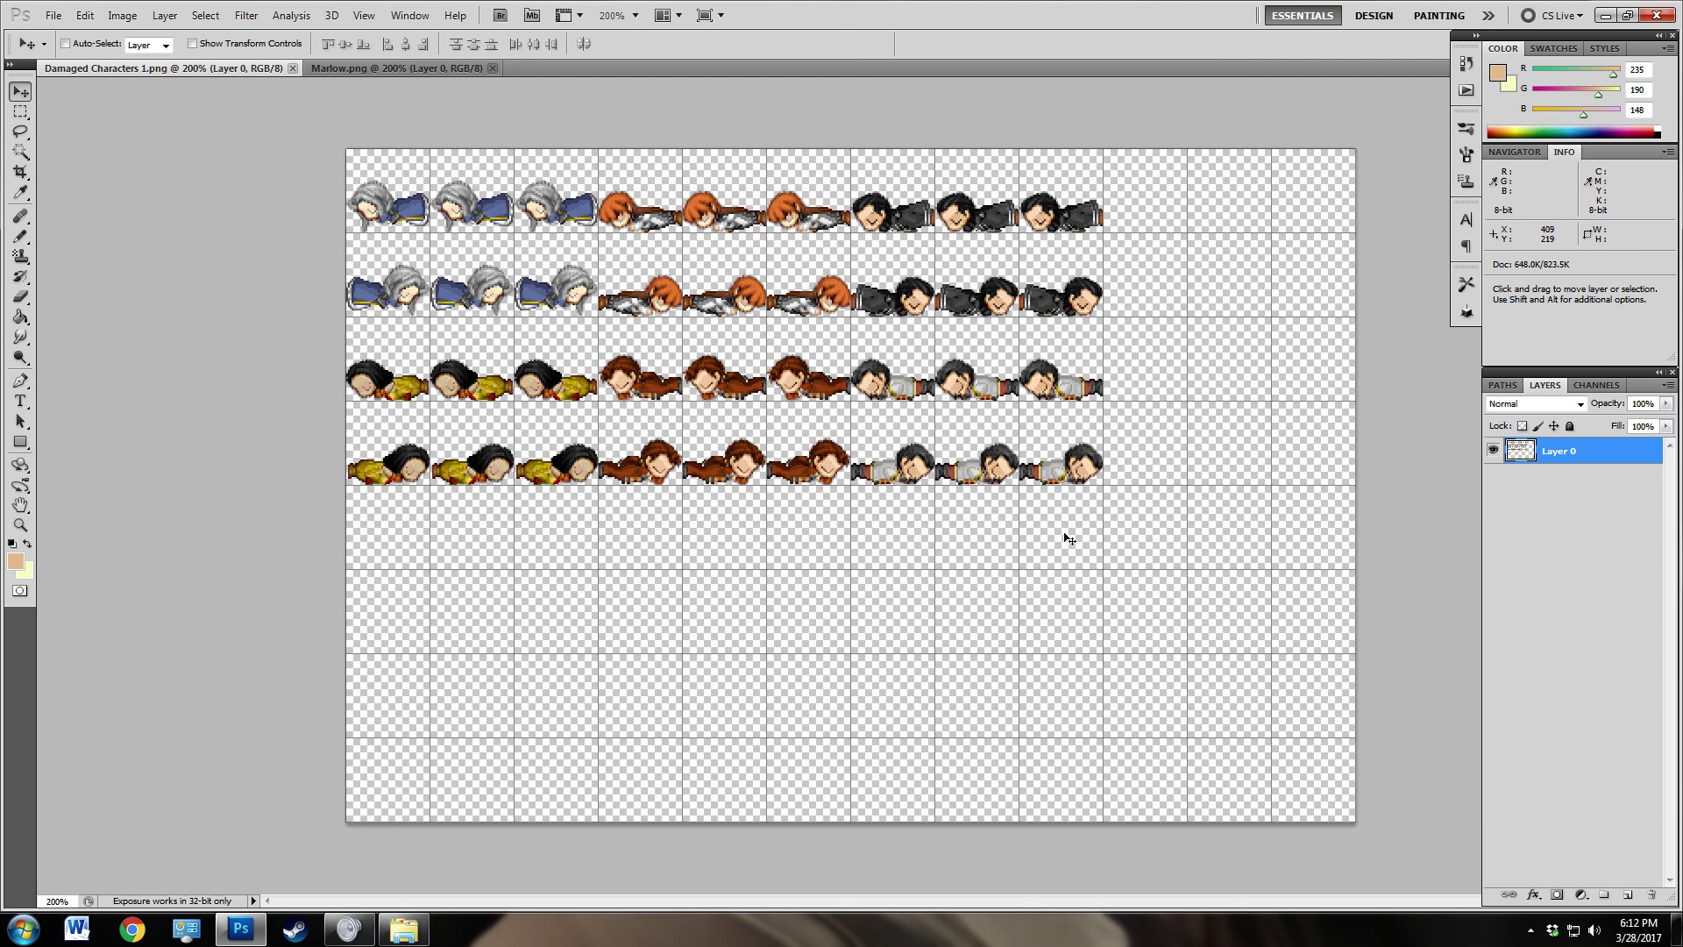